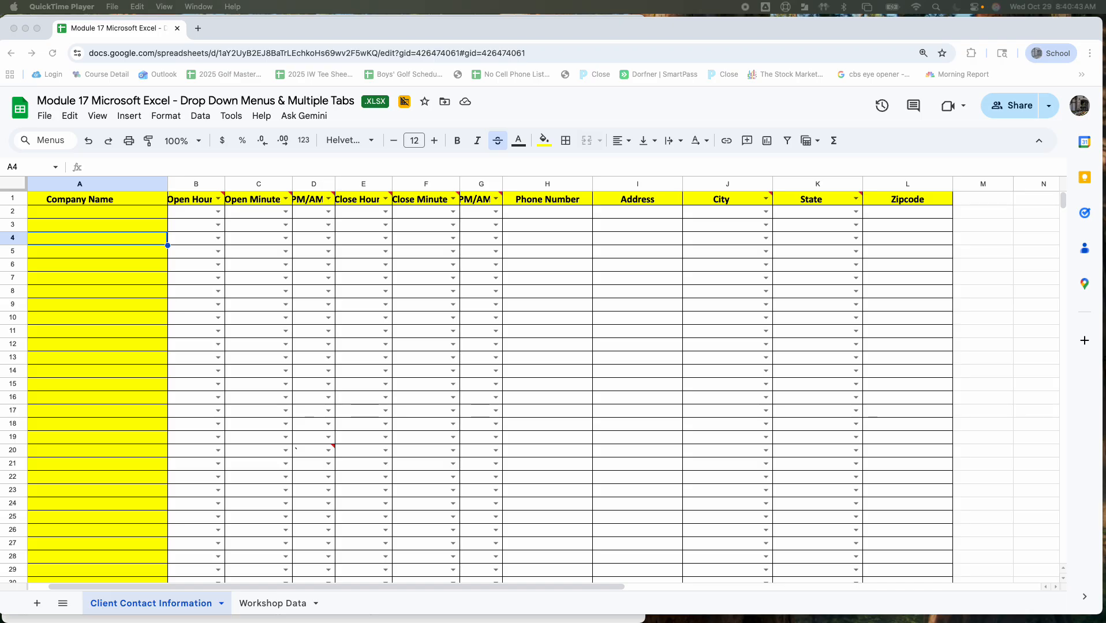
Examine the drop-down choices in row 2 for the open and close hour, minute and PM/AM columns
{"action": "left_click", "coordinate": [219, 212]}
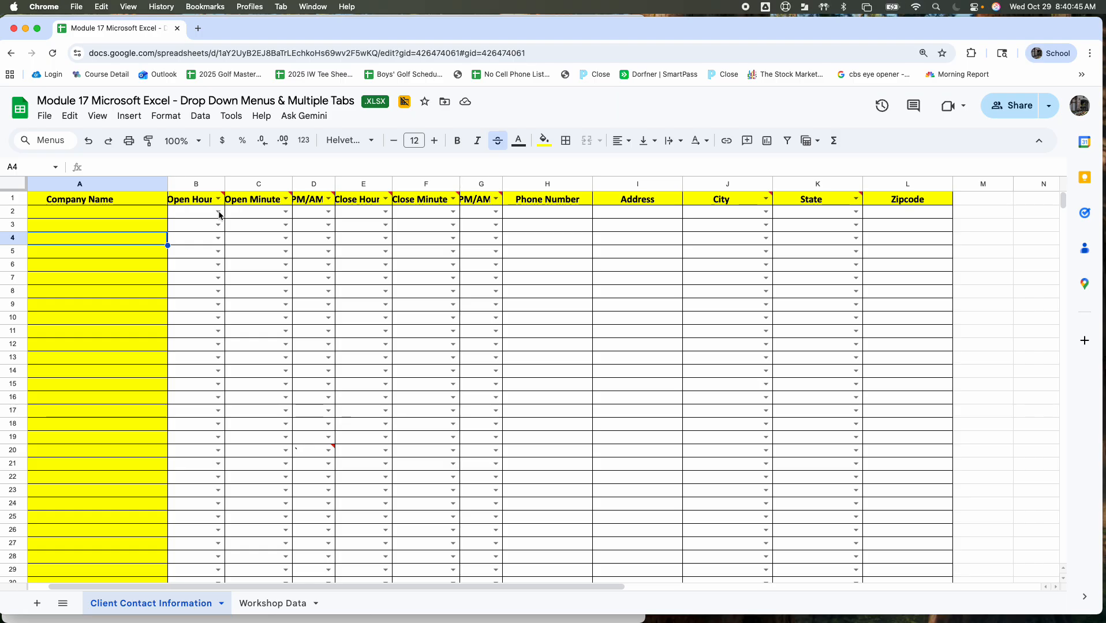
{"action": "left_click", "coordinate": [219, 212]}
{"action": "left_click", "coordinate": [284, 212]}
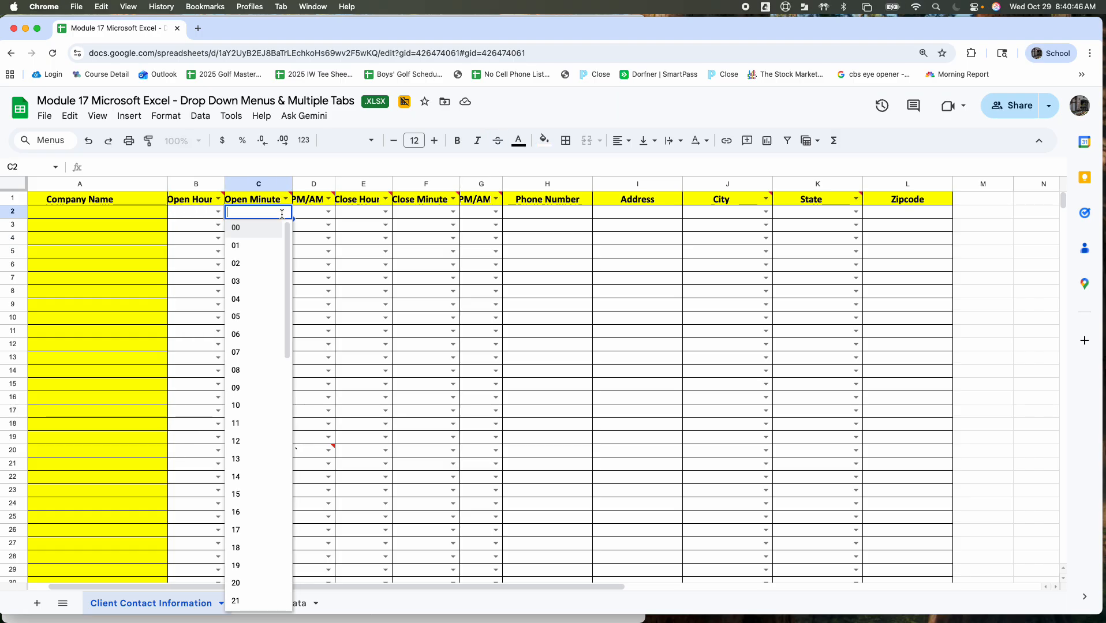
{"action": "left_click", "coordinate": [328, 212]}
{"action": "left_click", "coordinate": [369, 214]}
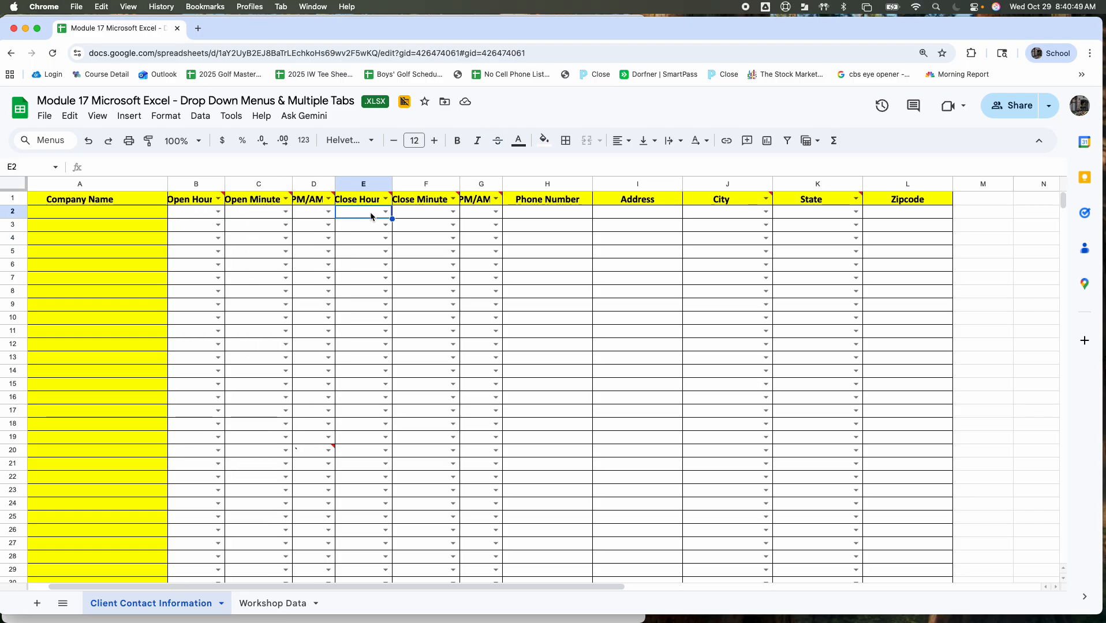
{"action": "left_click", "coordinate": [385, 212]}
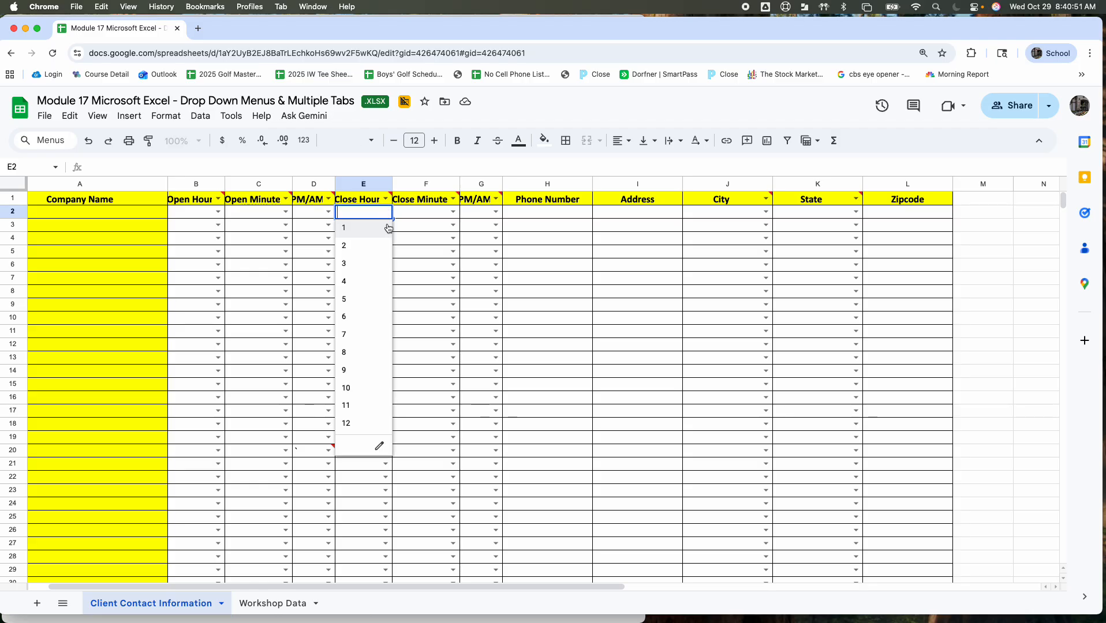
{"action": "left_click", "coordinate": [453, 212]}
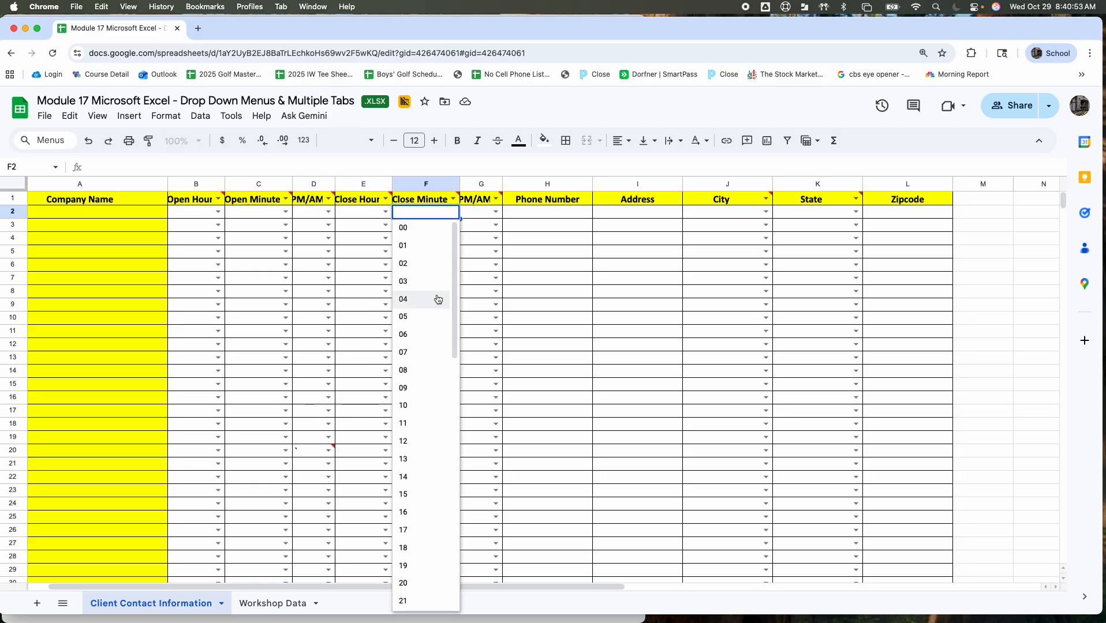
{"action": "left_click", "coordinate": [471, 277]}
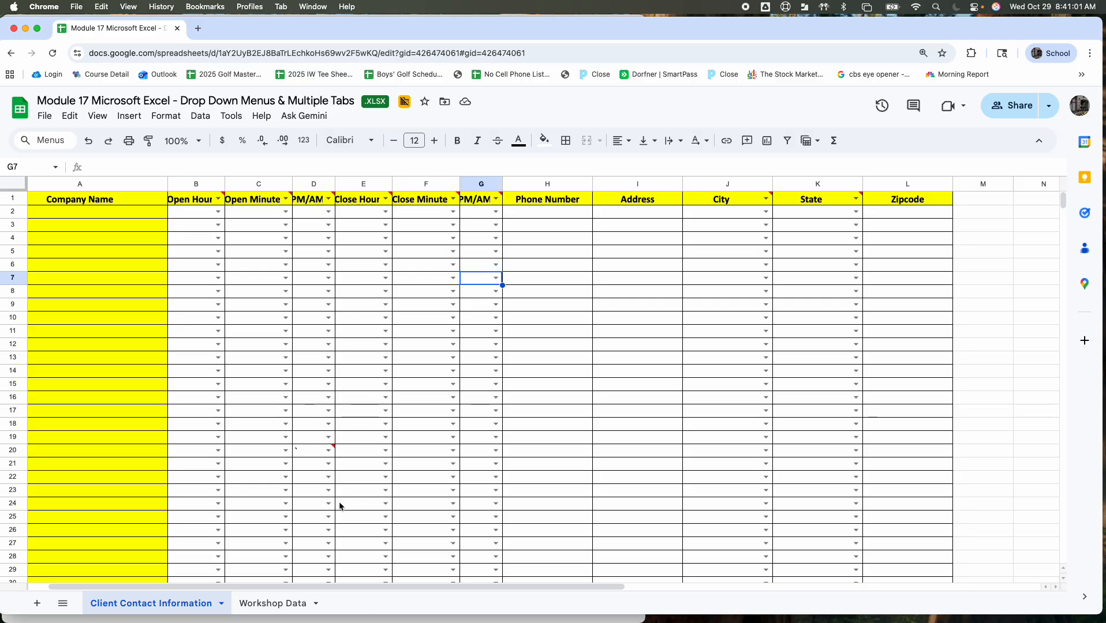
Compare the Workshop Data sheet's source lists with the drop-down columns on the Client Contact Information sheet
{"action": "left_click", "coordinate": [264, 606]}
{"action": "left_click", "coordinate": [197, 605]}
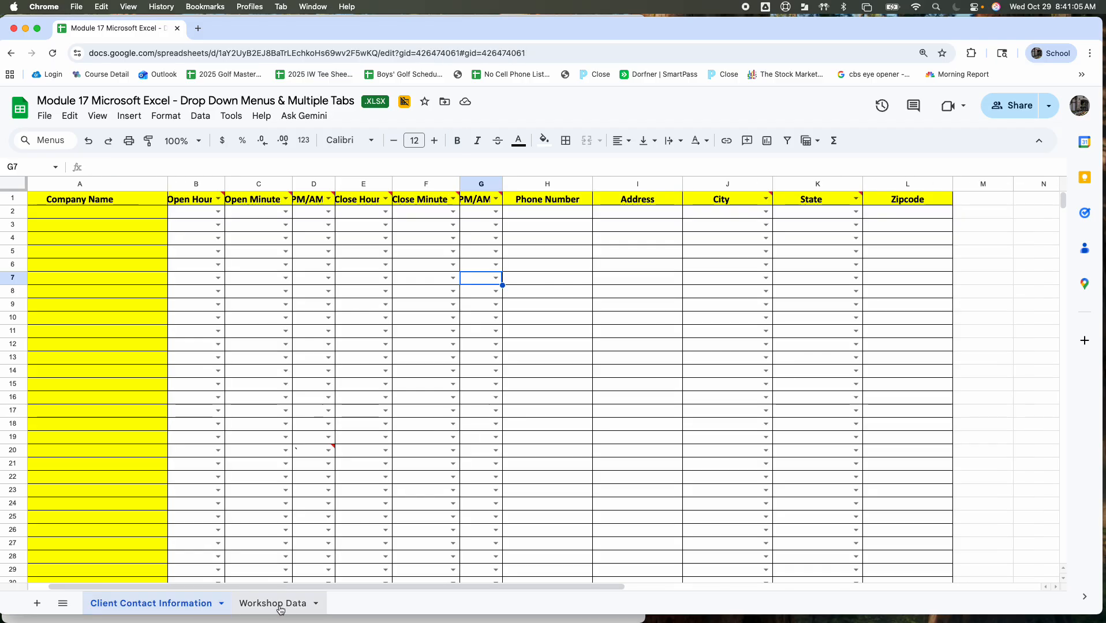
{"action": "left_click", "coordinate": [289, 608]}
{"action": "left_click", "coordinate": [195, 604]}
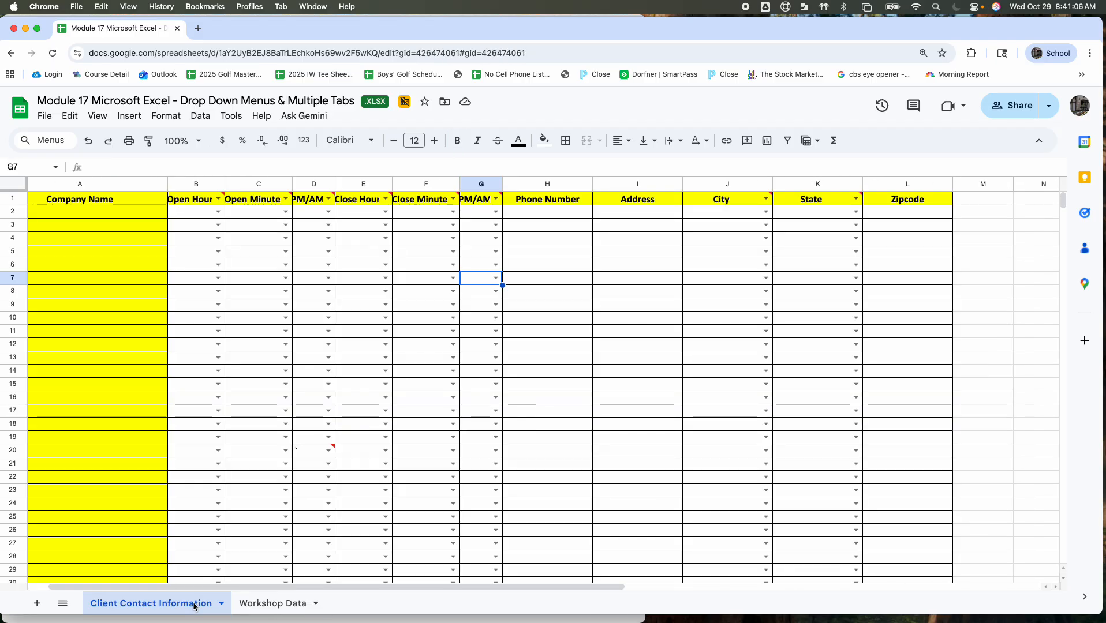
{"action": "left_click", "coordinate": [291, 606]}
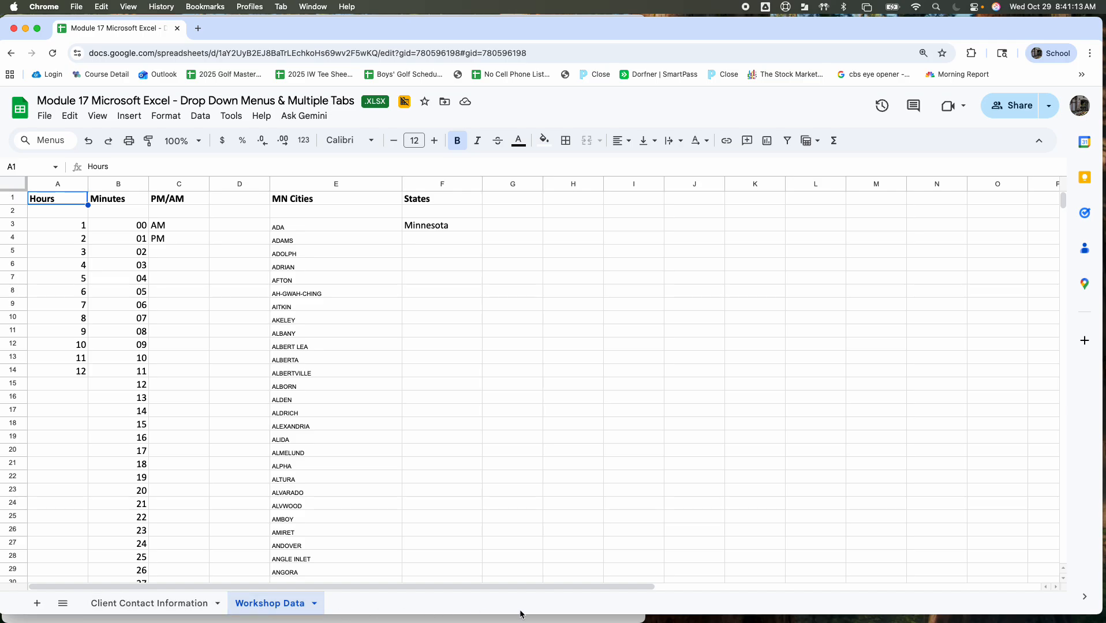
{"action": "left_click", "coordinate": [124, 603]}
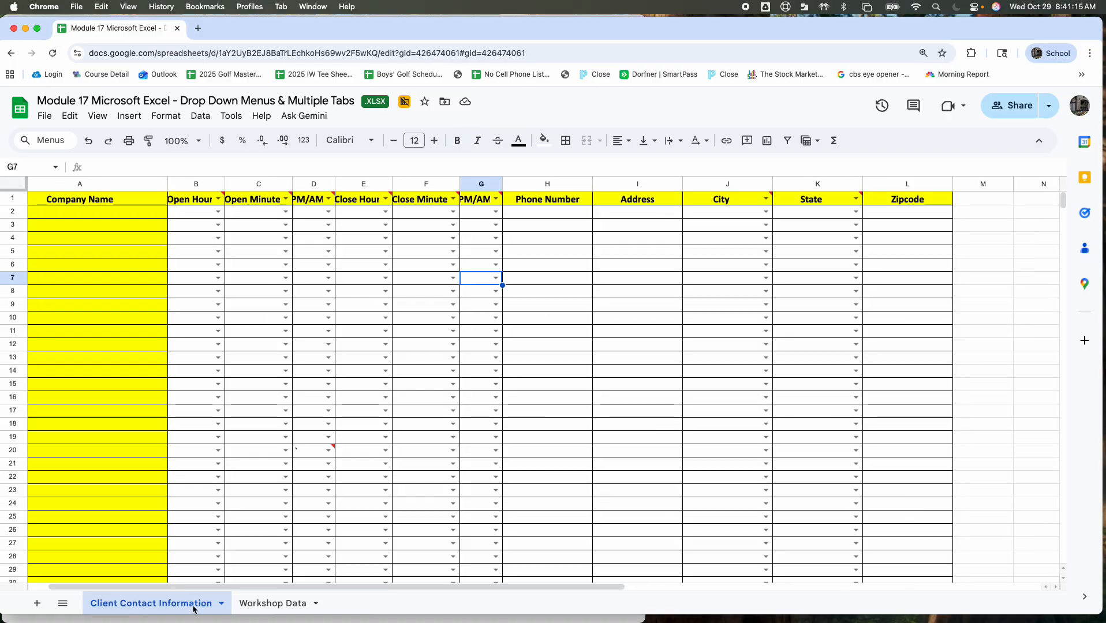
{"action": "left_click", "coordinate": [282, 606]}
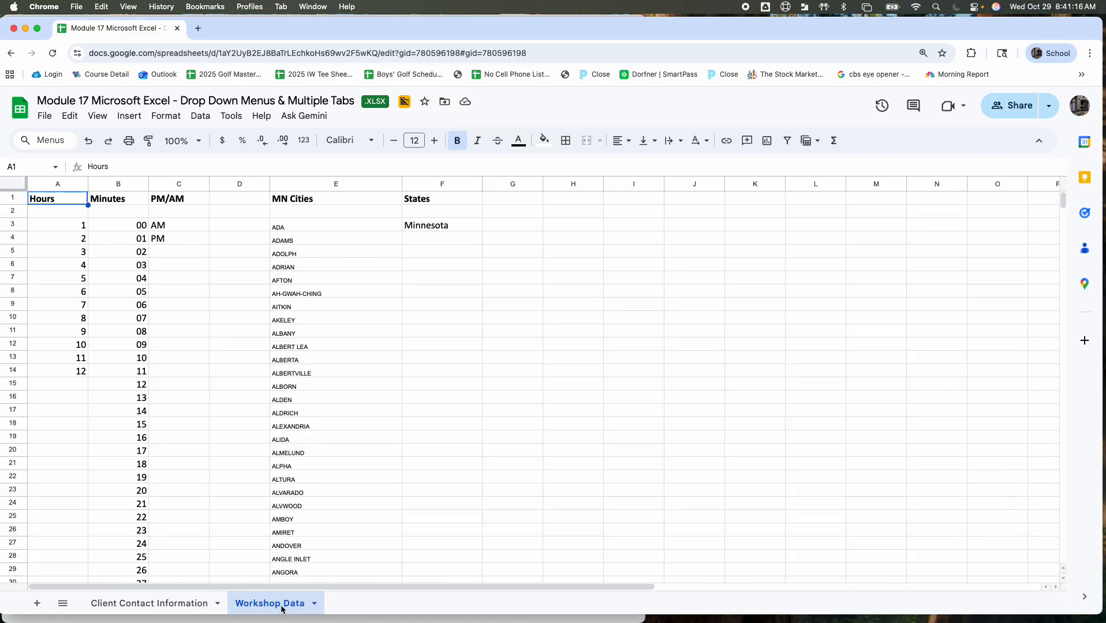
{"action": "left_click", "coordinate": [191, 603]}
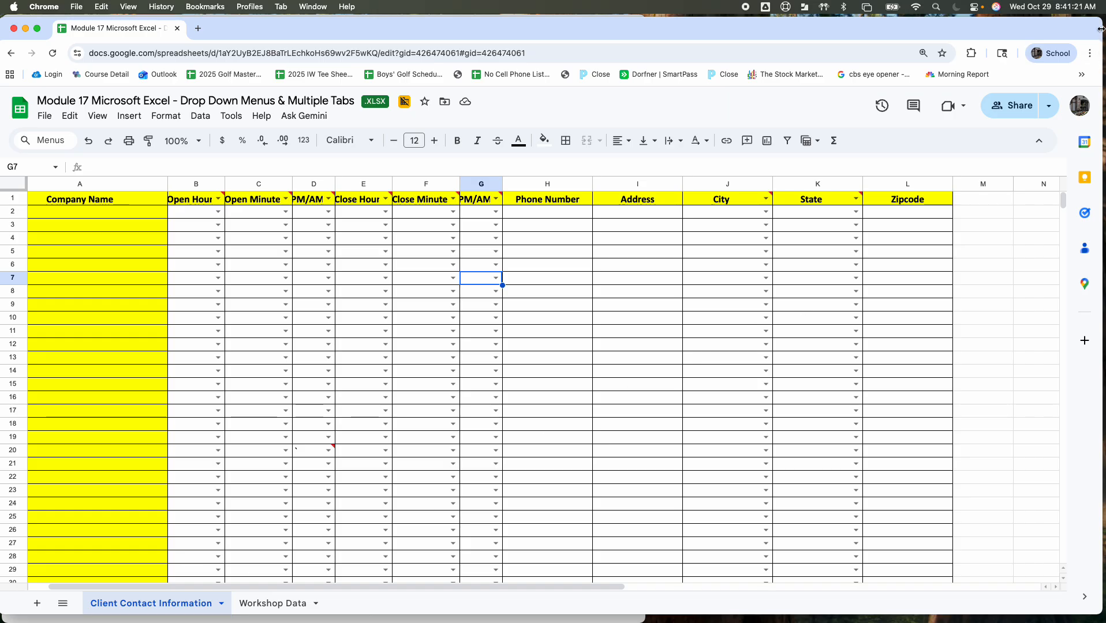
Switch to Microsoft Excel, enlarge its start window and create a blank workbook
{"action": "left_click_drag", "start_coordinate": [1101, 33], "coordinate": [0, 87]}
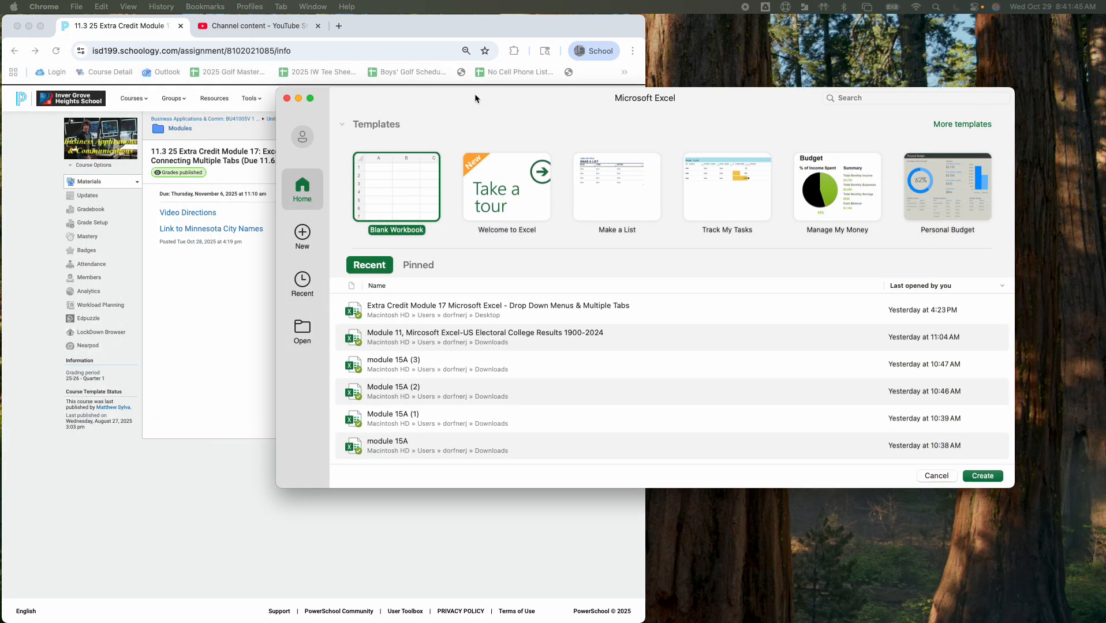
{"action": "left_click_drag", "start_coordinate": [476, 95], "coordinate": [548, 22]}
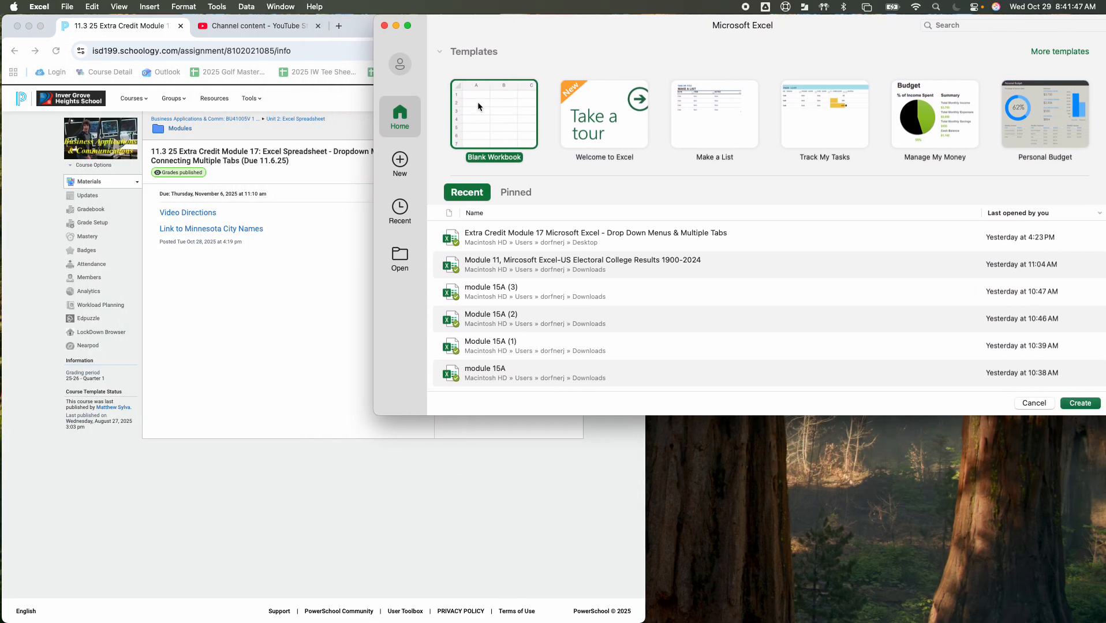
{"action": "left_click_drag", "start_coordinate": [375, 408], "coordinate": [322, 622]}
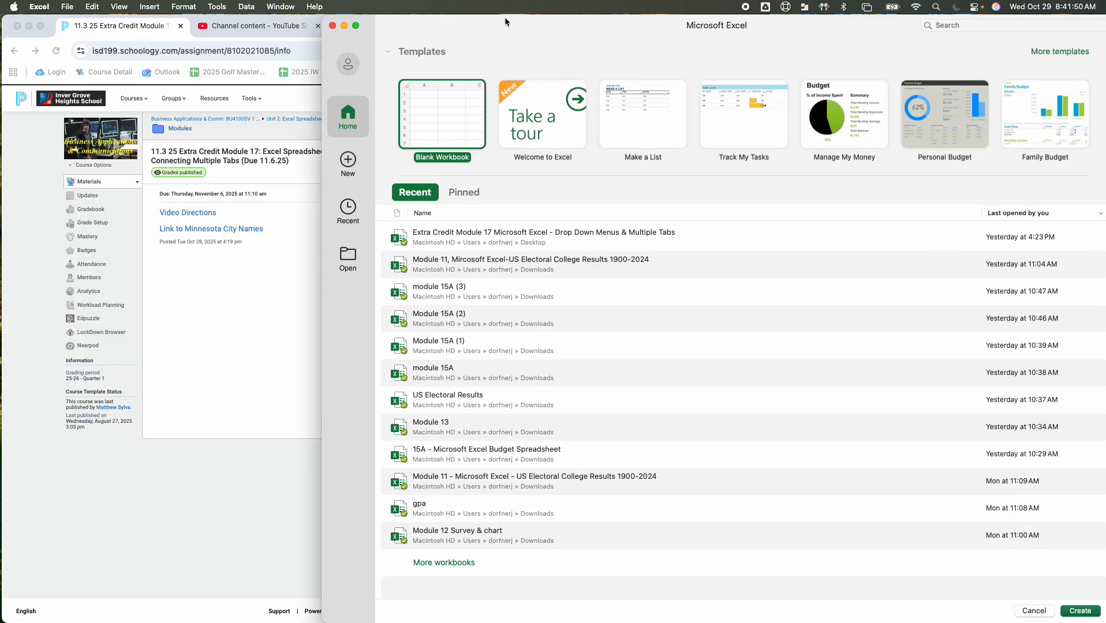
{"action": "left_click", "coordinate": [1080, 611]}
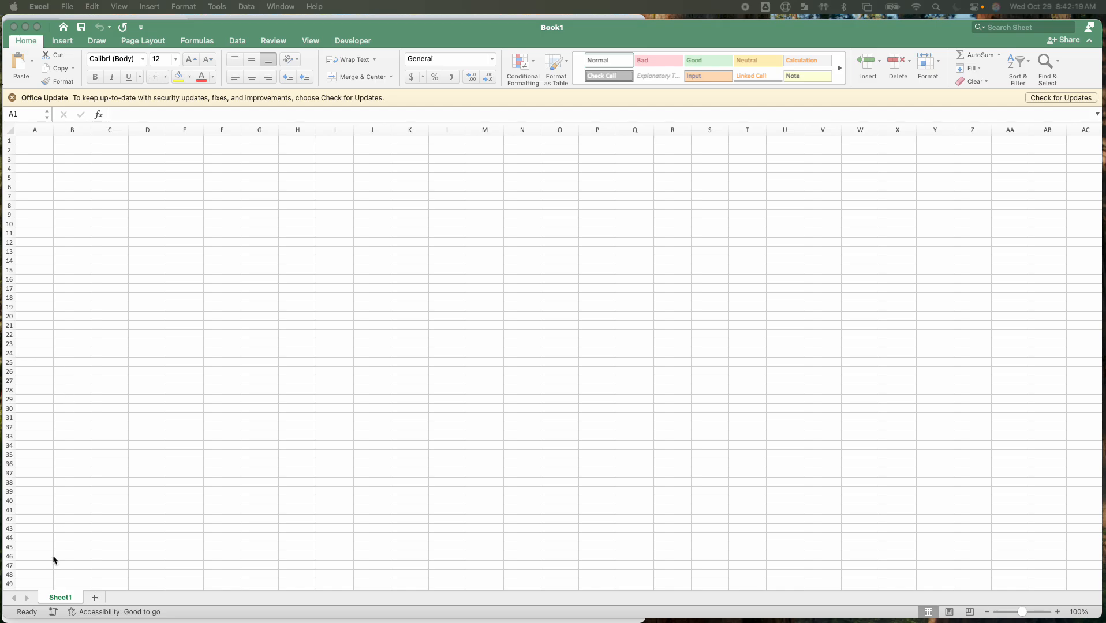
Rename the first worksheet as Client Contact Information
{"action": "left_click", "coordinate": [65, 600]}
{"action": "double_click", "coordinate": [63, 598]}
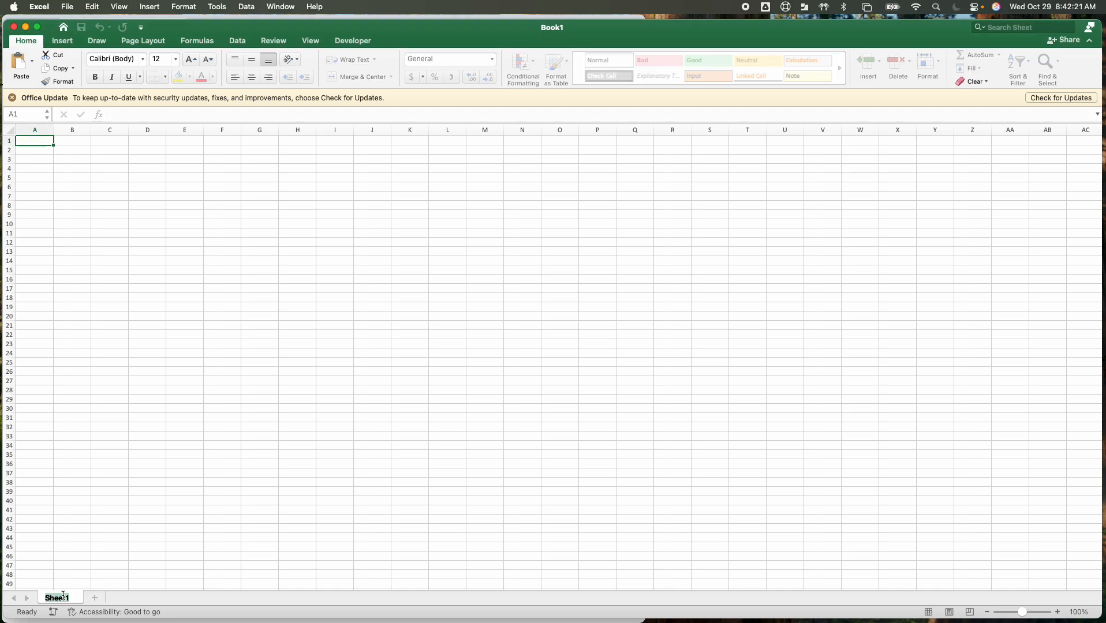
{"action": "type", "text": "Client"}
{"action": "key", "text": "Return"}
{"action": "type", "text": "Contact"}
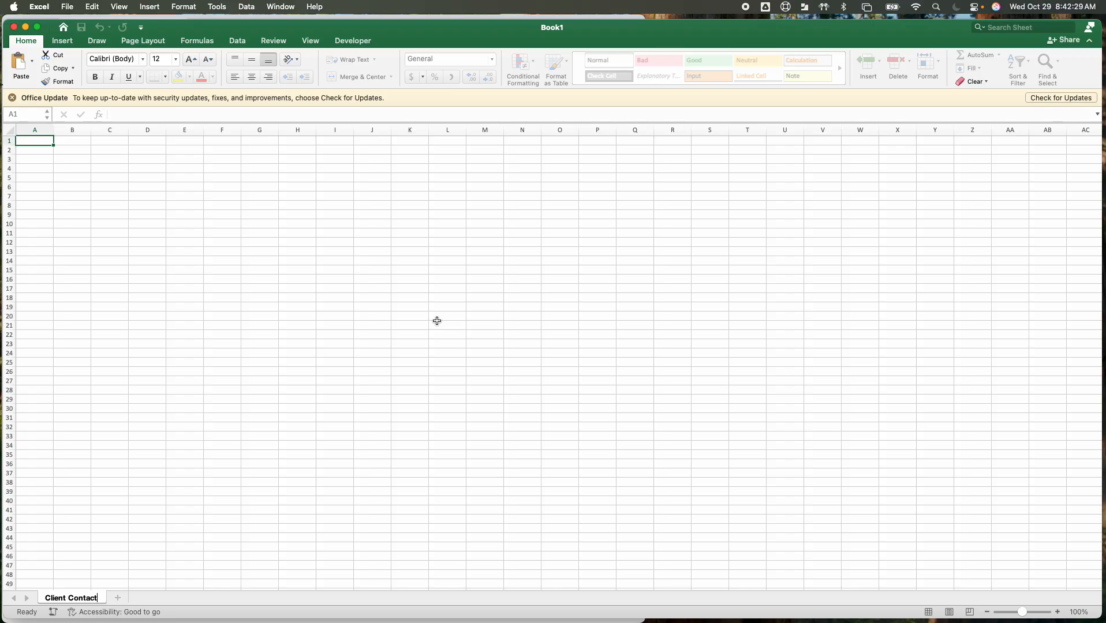
{"action": "type", "text": " Information"}
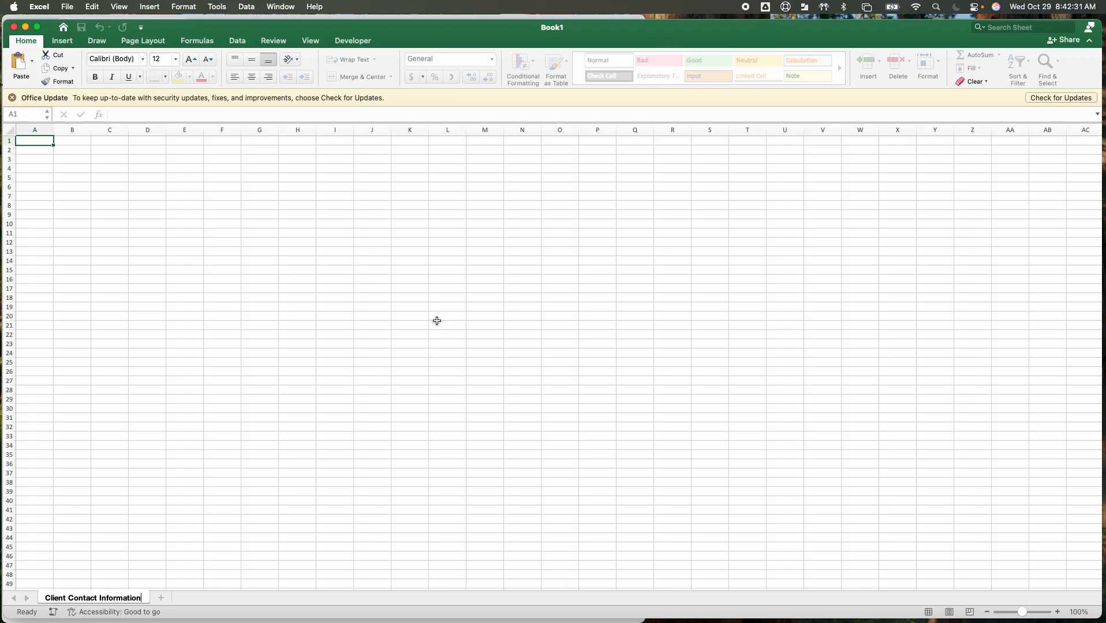
{"action": "left_click", "coordinate": [353, 303]}
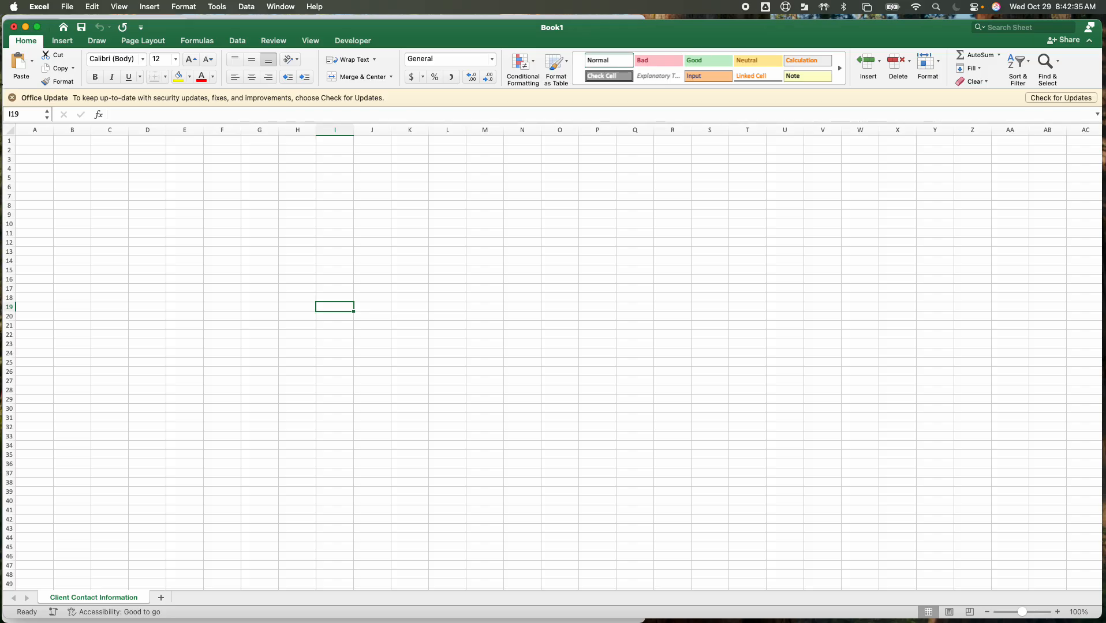
Dismiss the Google Drive editing notice and allow Excel to access files managed by Google Drive
{"action": "key", "text": "super+Tab"}
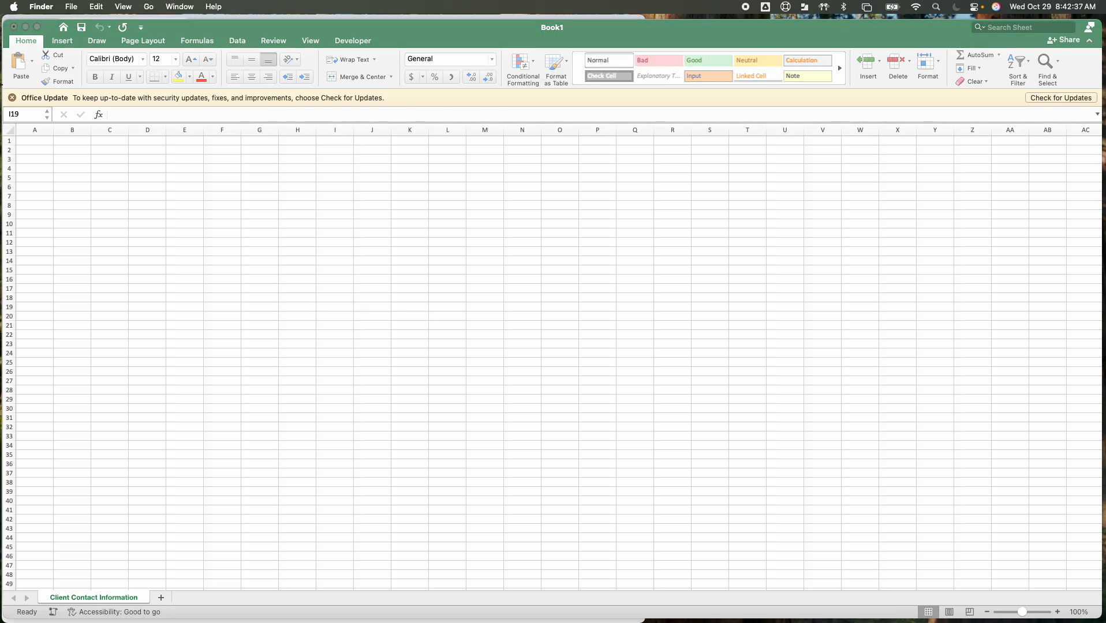
{"action": "left_click_drag", "start_coordinate": [420, 110], "coordinate": [0, 144]}
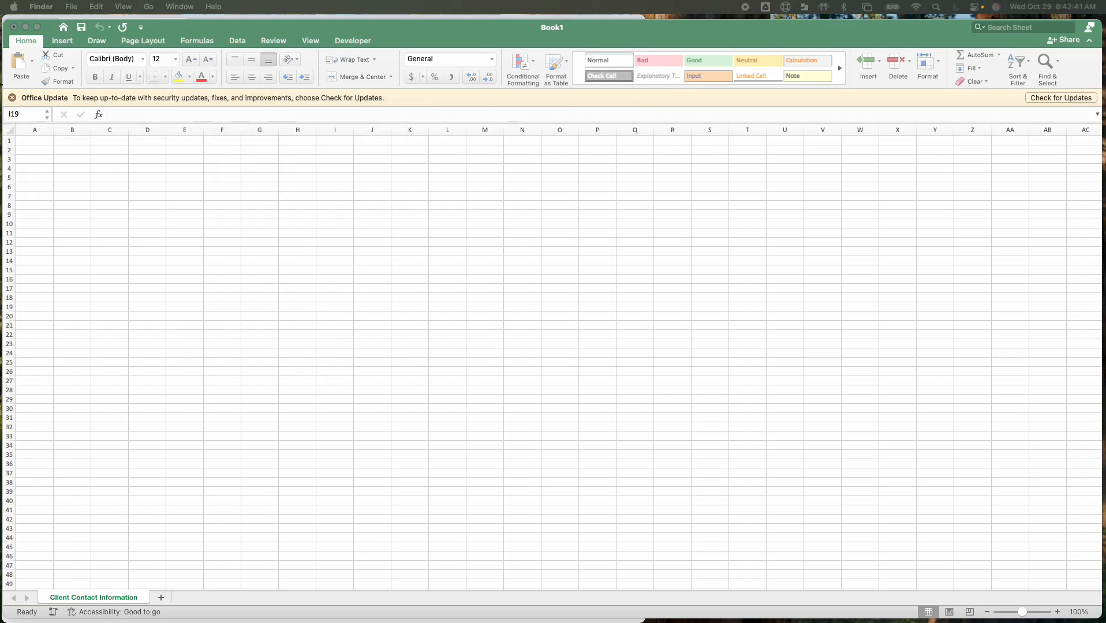
{"action": "key", "text": "super+Tab"}
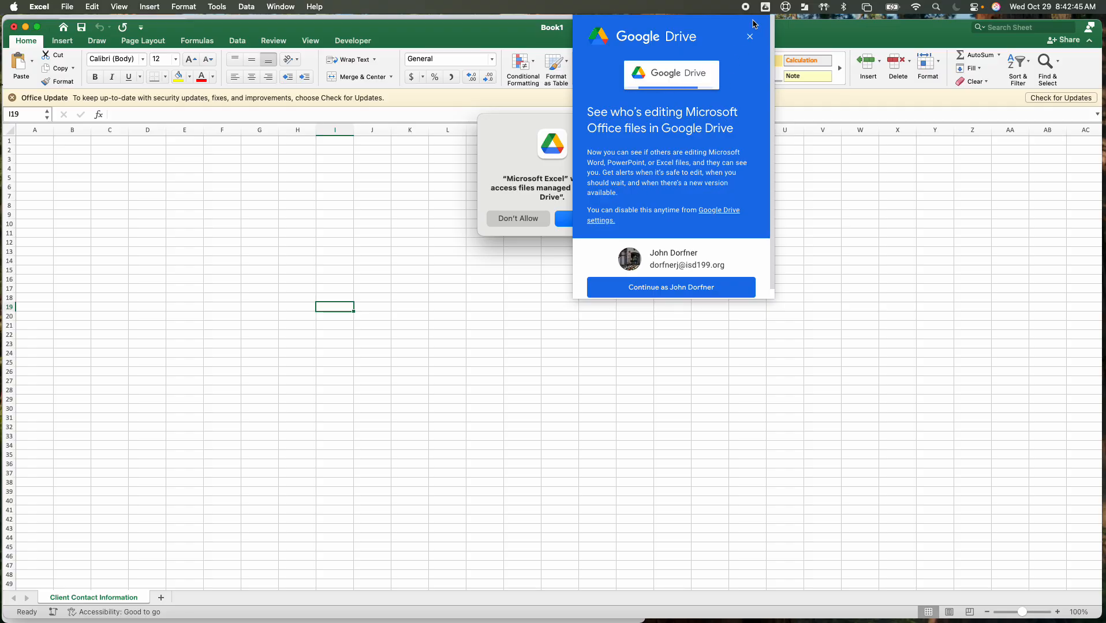
{"action": "left_click", "coordinate": [750, 37]}
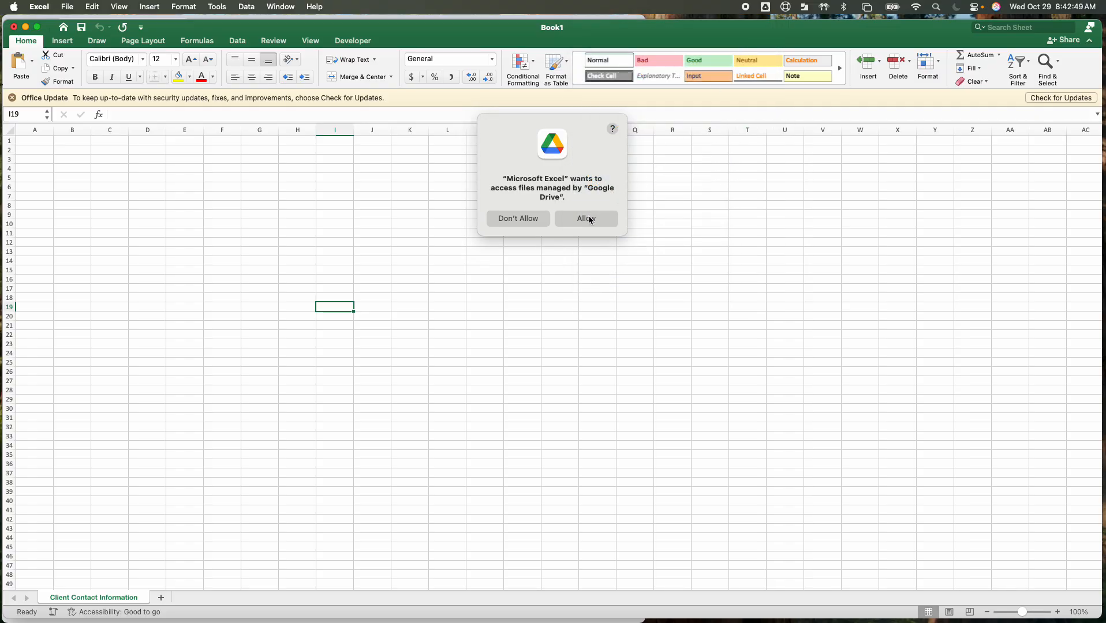
{"action": "left_click", "coordinate": [589, 218]}
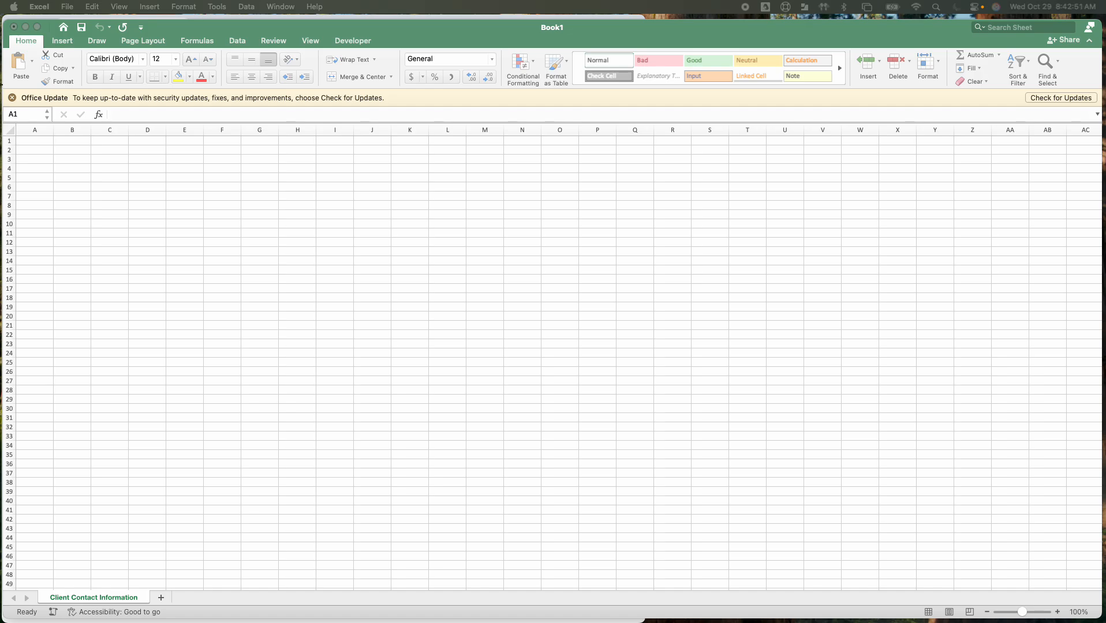
Add a second worksheet and name it Workshop Data
{"action": "left_click", "coordinate": [161, 598]}
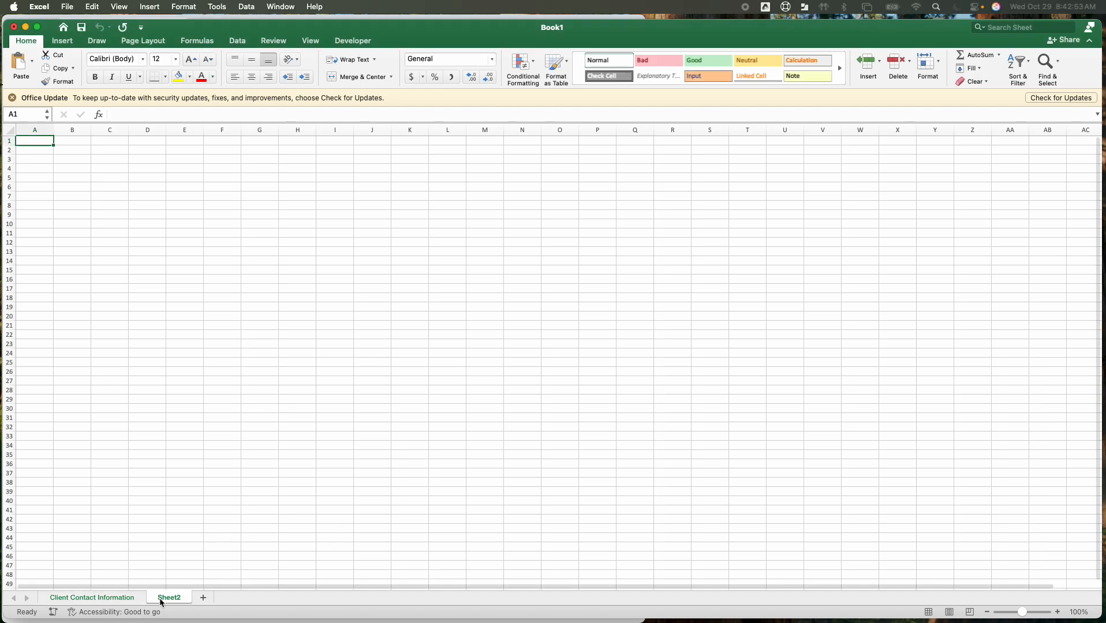
{"action": "double_click", "coordinate": [166, 600]}
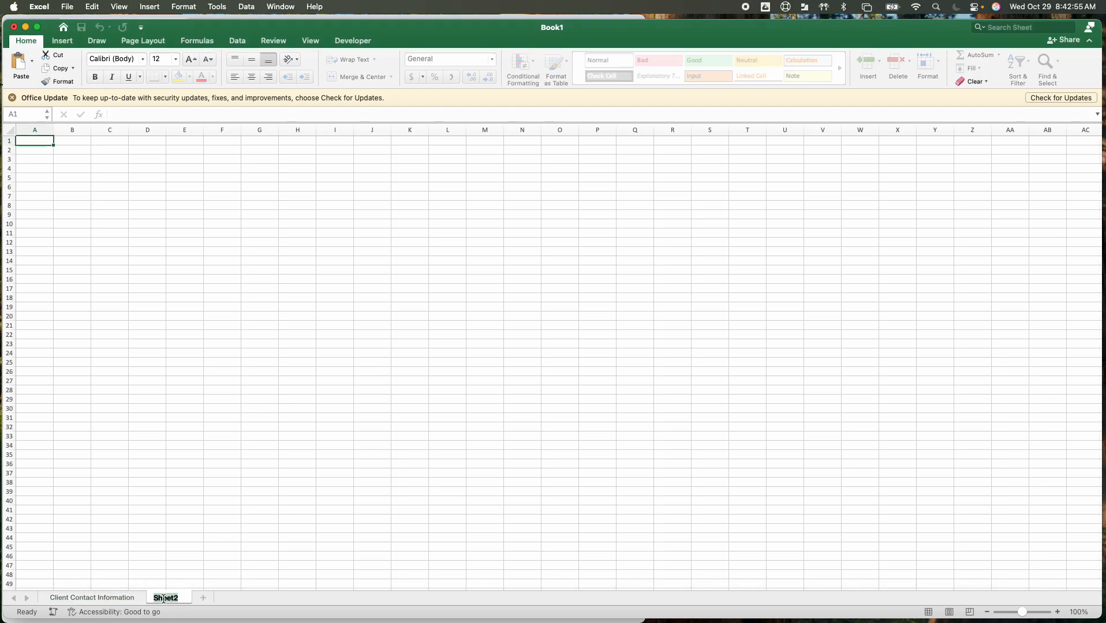
{"action": "type", "text": "Workshop Data"}
{"action": "key", "text": "BackSpace"}
{"action": "left_click", "coordinate": [165, 528]}
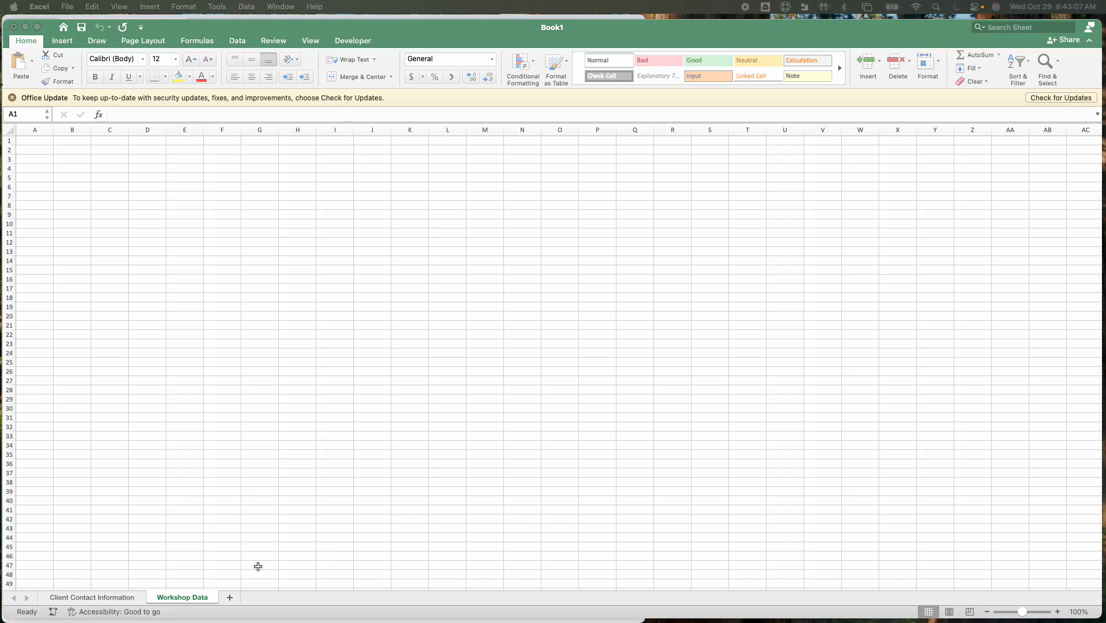
Enter the bold heading Hours in cell A1 of the Workshop Data sheet
{"action": "left_click", "coordinate": [41, 142]}
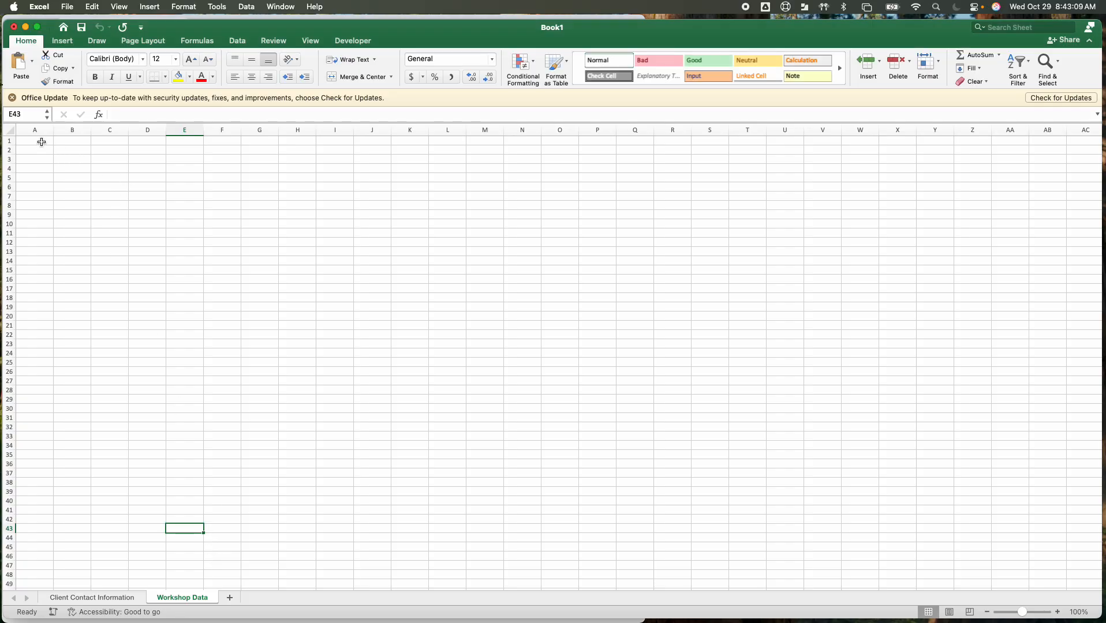
{"action": "left_click", "coordinate": [42, 142]}
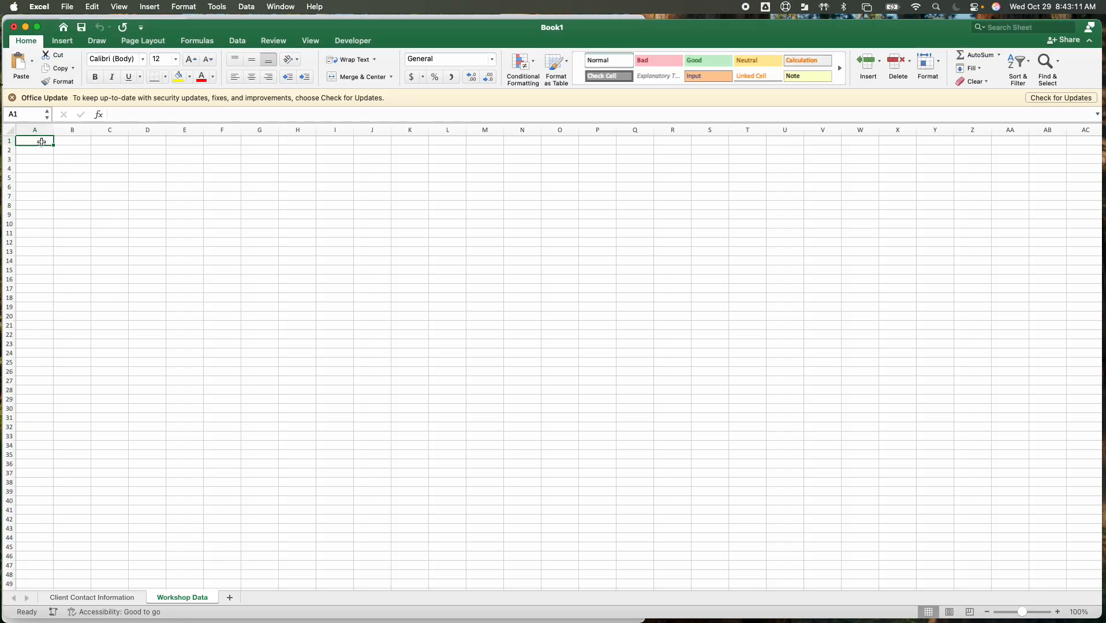
{"action": "key", "text": "super+b"}
{"action": "type", "text": "Hours"}
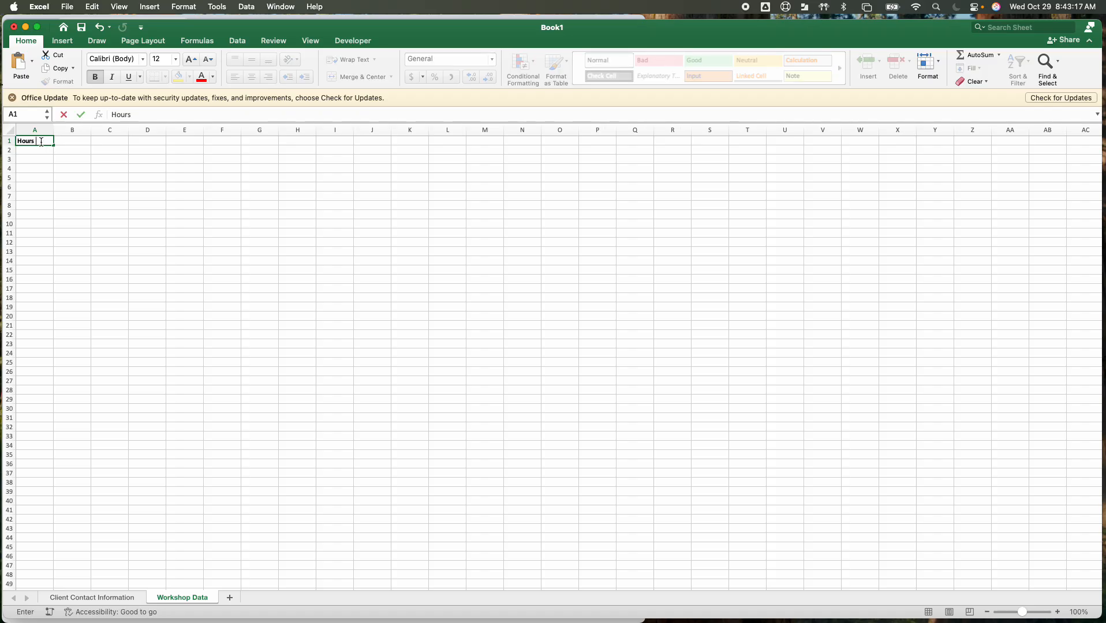
{"action": "key", "text": "Return"}
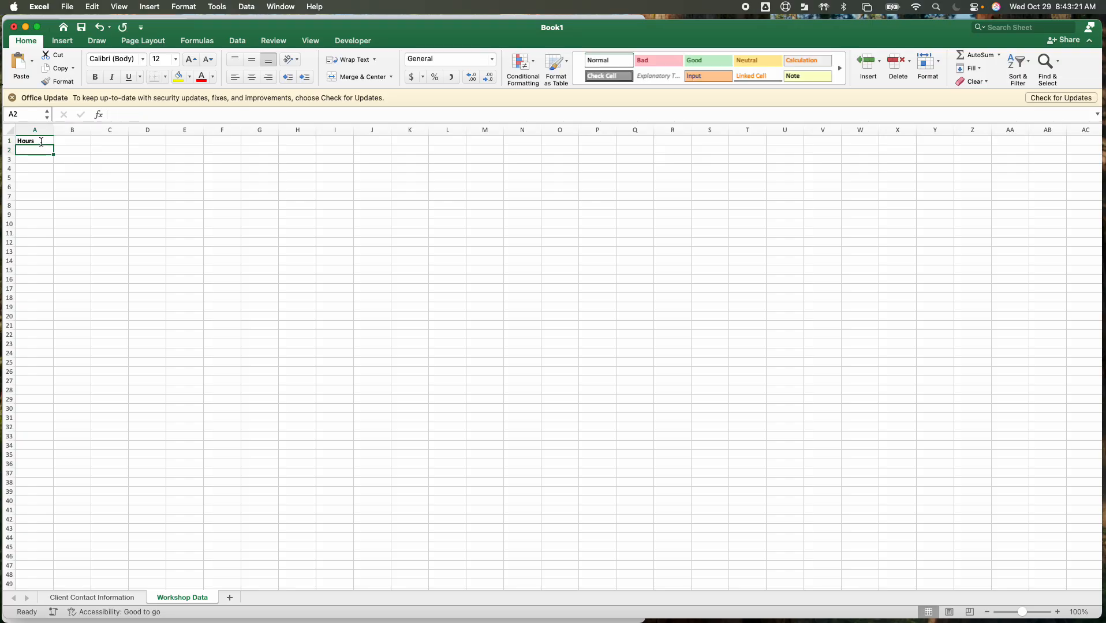
Enter 1 and 2 in cells A3 and A4 and fill the series down to 12 in A14
{"action": "key", "text": "Down"}
{"action": "type", "text": "1"}
{"action": "key", "text": "Return"}
{"action": "type", "text": "2"}
{"action": "key", "text": "Return"}
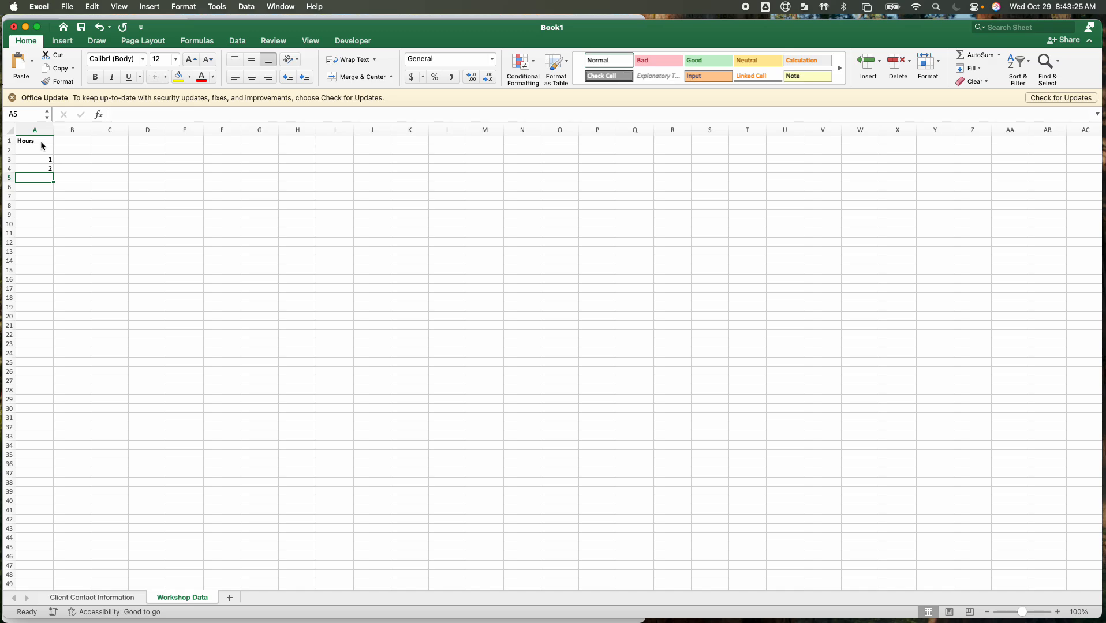
{"action": "left_click_drag", "start_coordinate": [42, 160], "coordinate": [51, 229]}
{"action": "left_click_drag", "start_coordinate": [49, 239], "coordinate": [47, 265]}
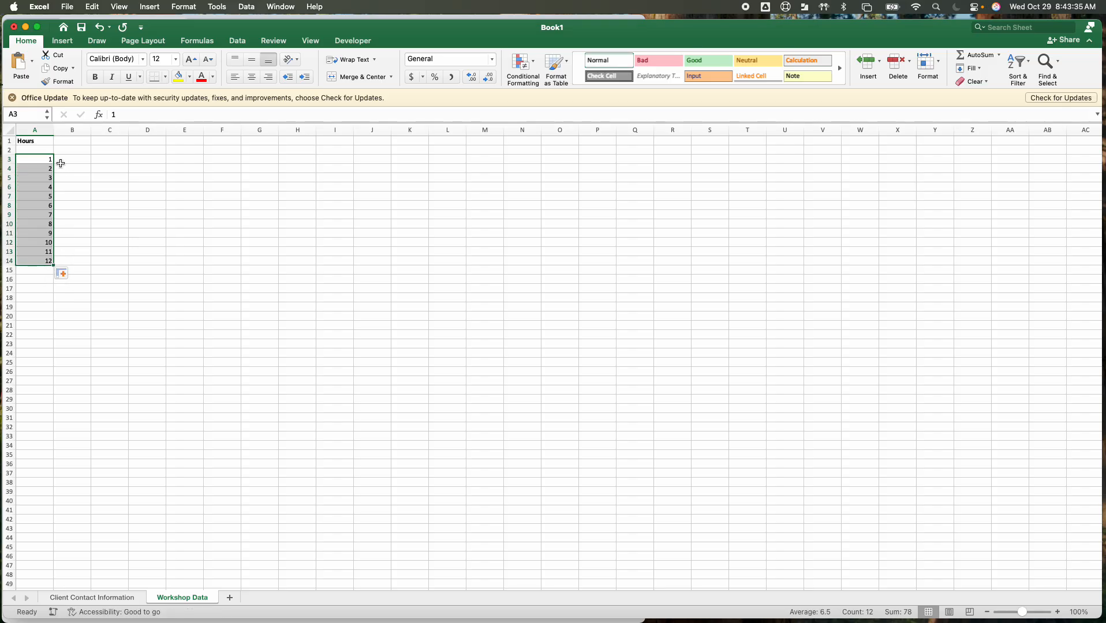
{"action": "left_click", "coordinate": [47, 150]}
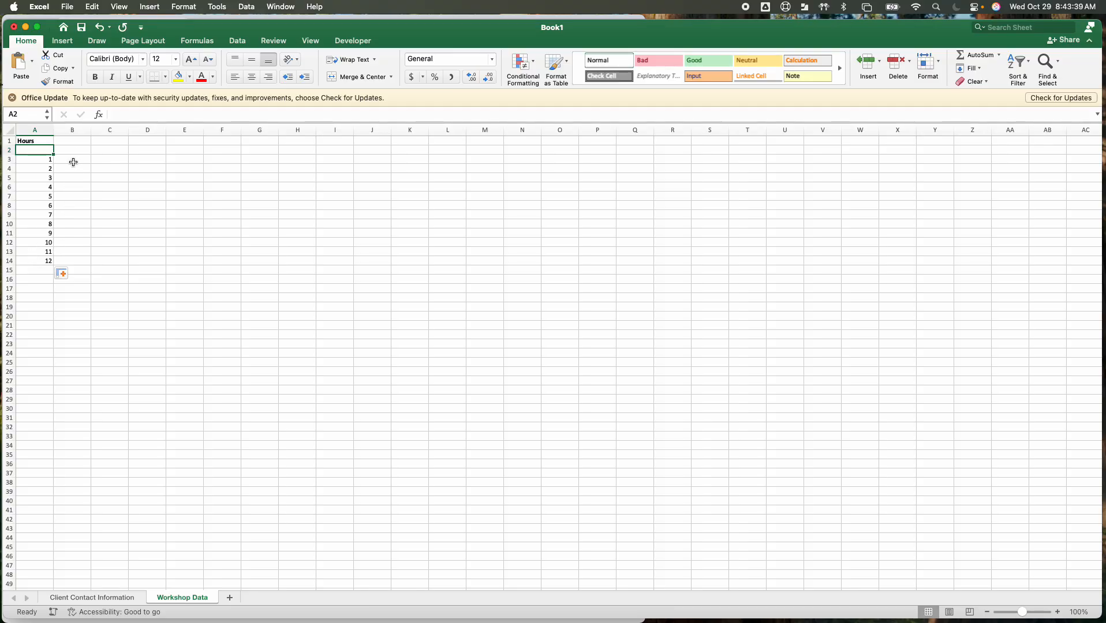
Enter the bold heading Minutes in cell B1 of the Workshop Data sheet
{"action": "left_click", "coordinate": [77, 143]}
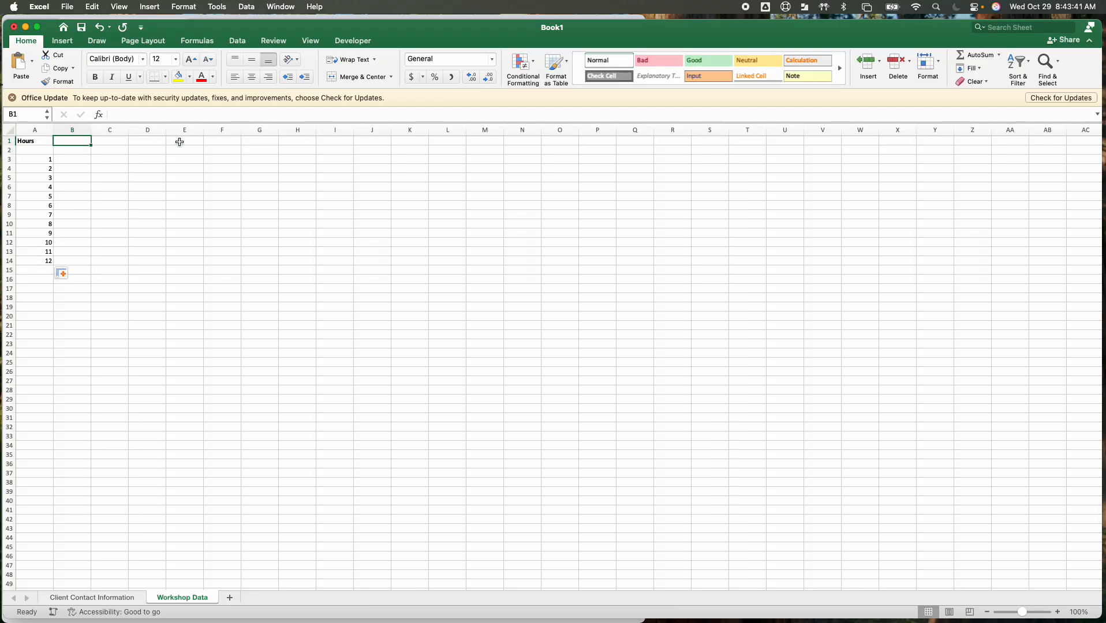
{"action": "key", "text": "super+b"}
{"action": "type", "text": "Minu"}
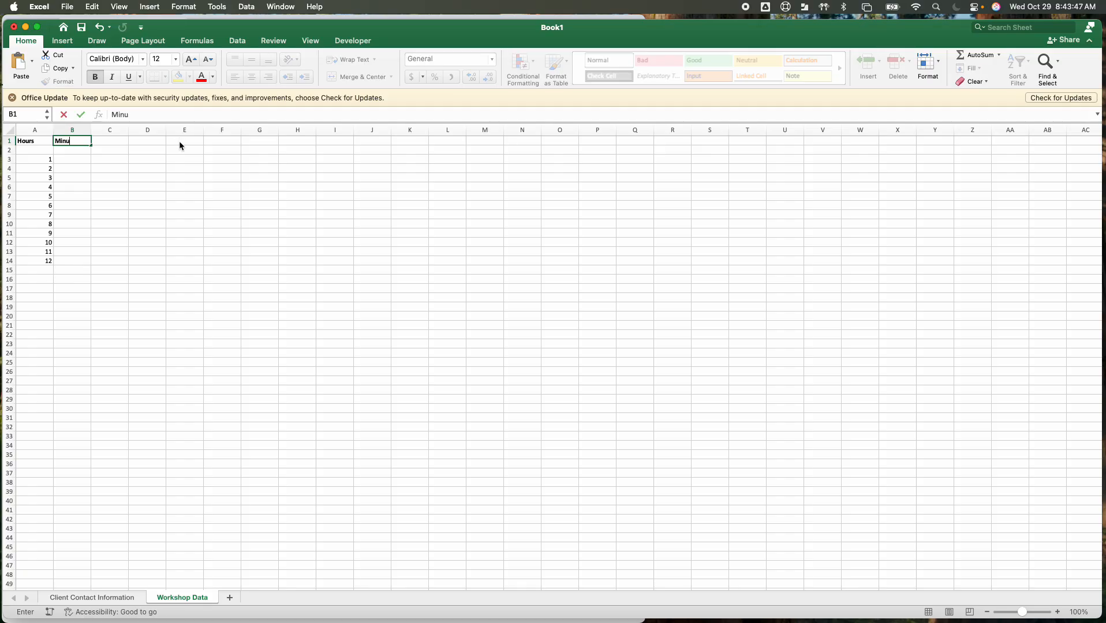
{"action": "type", "text": "tes"}
{"action": "key", "text": "Return"}
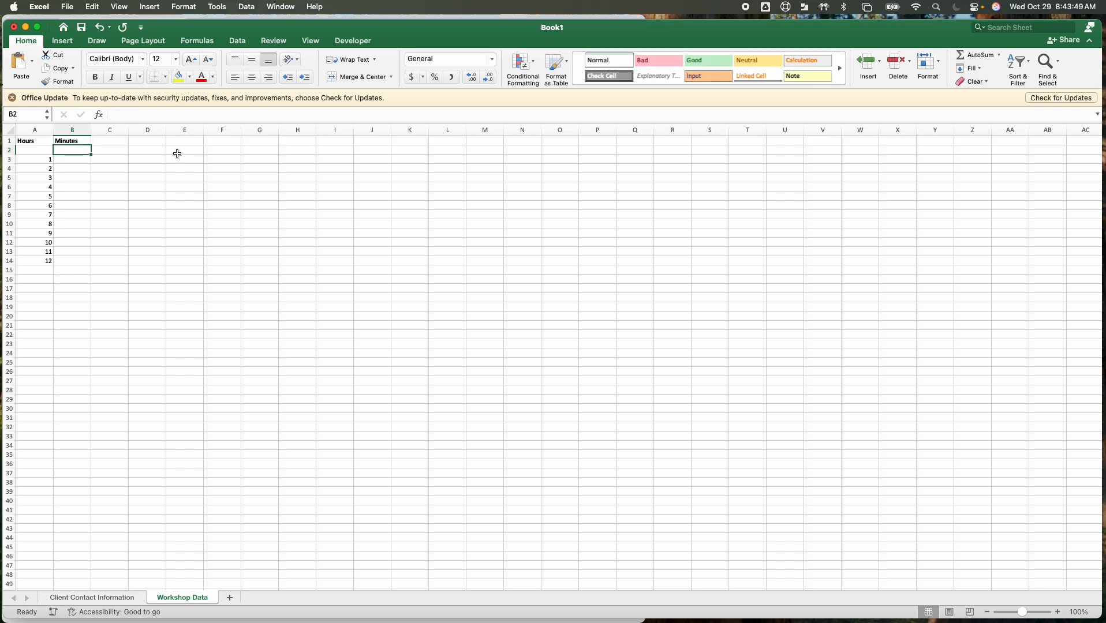
Enter 1 and 2 in cells B3 and B4 and fill the series down to 59 in B61
{"action": "left_click", "coordinate": [82, 159]}
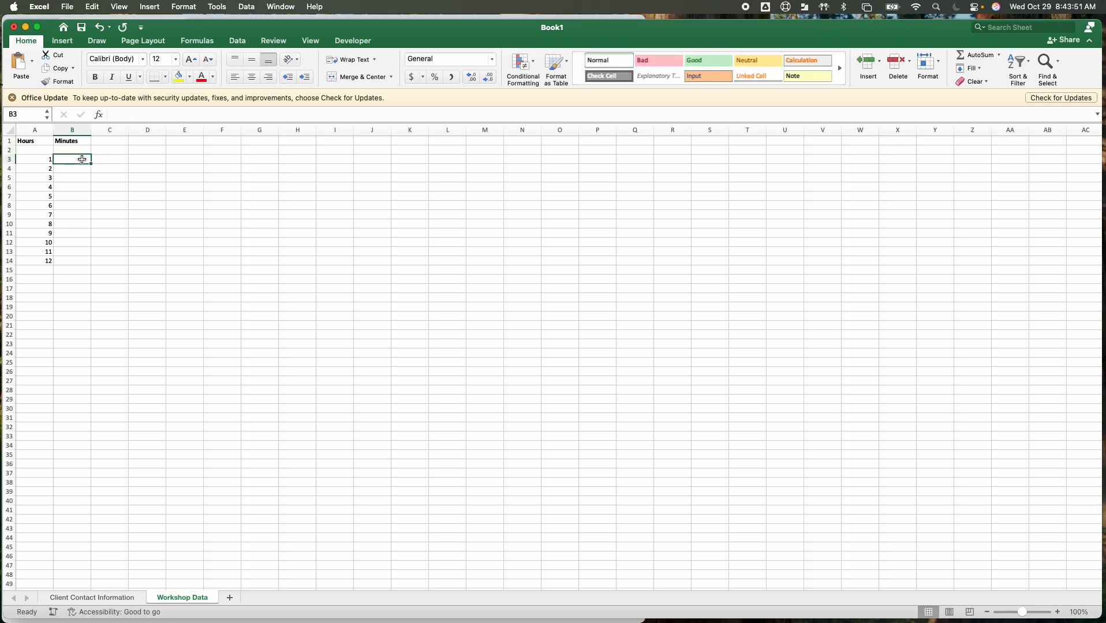
{"action": "type", "text": "1"}
{"action": "key", "text": "Return"}
{"action": "type", "text": "2"}
{"action": "key", "text": "Return"}
{"action": "left_click_drag", "start_coordinate": [82, 160], "coordinate": [70, 571]}
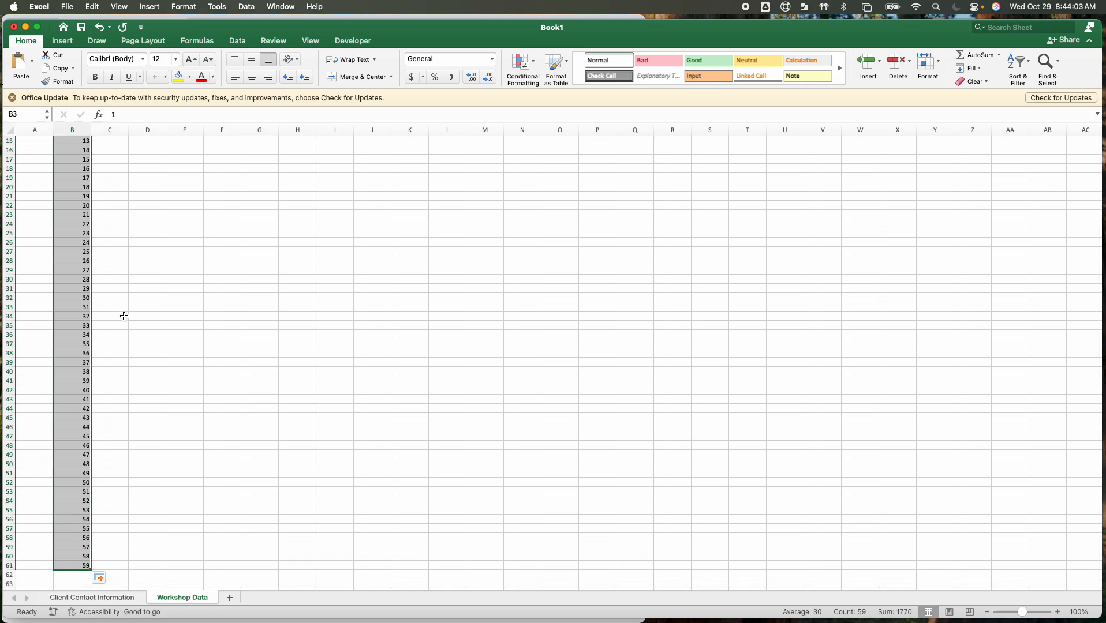
Move the whole series of minutes down one row so that it starts in cell B4
{"action": "scroll", "coordinate": [80, 324], "scroll_direction": "up", "scroll_amount": 5}
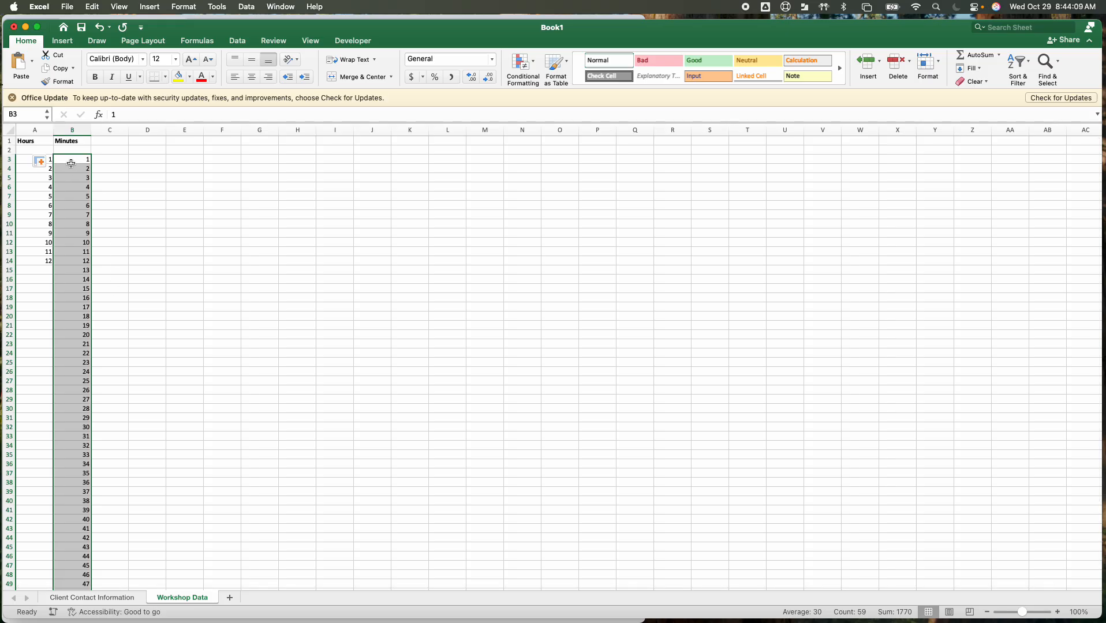
{"action": "key", "text": "super+c"}
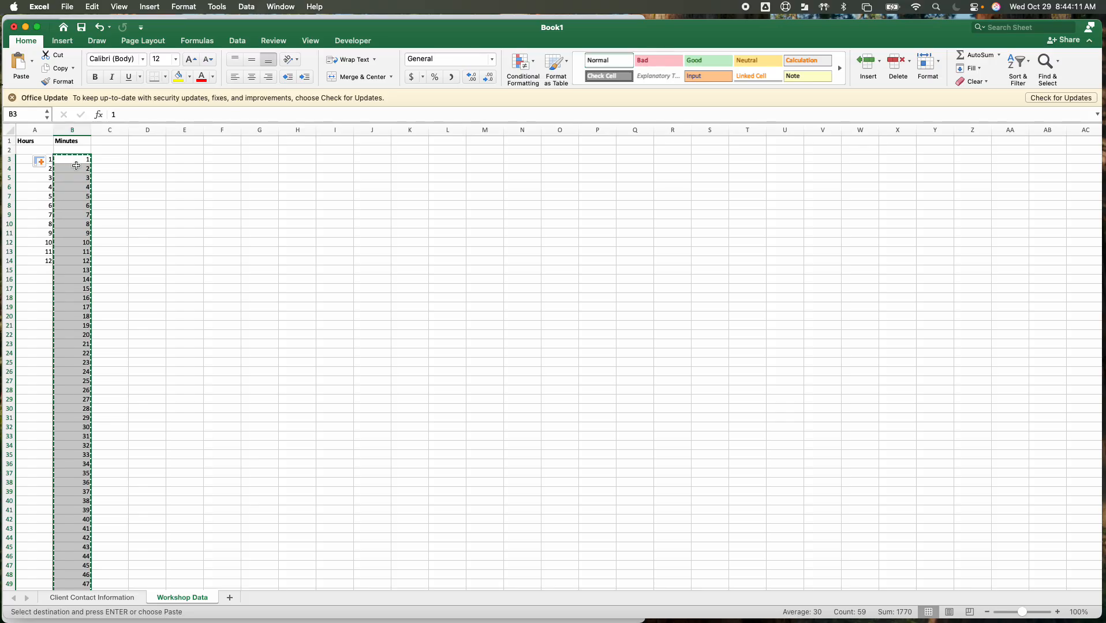
{"action": "left_click", "coordinate": [77, 168]}
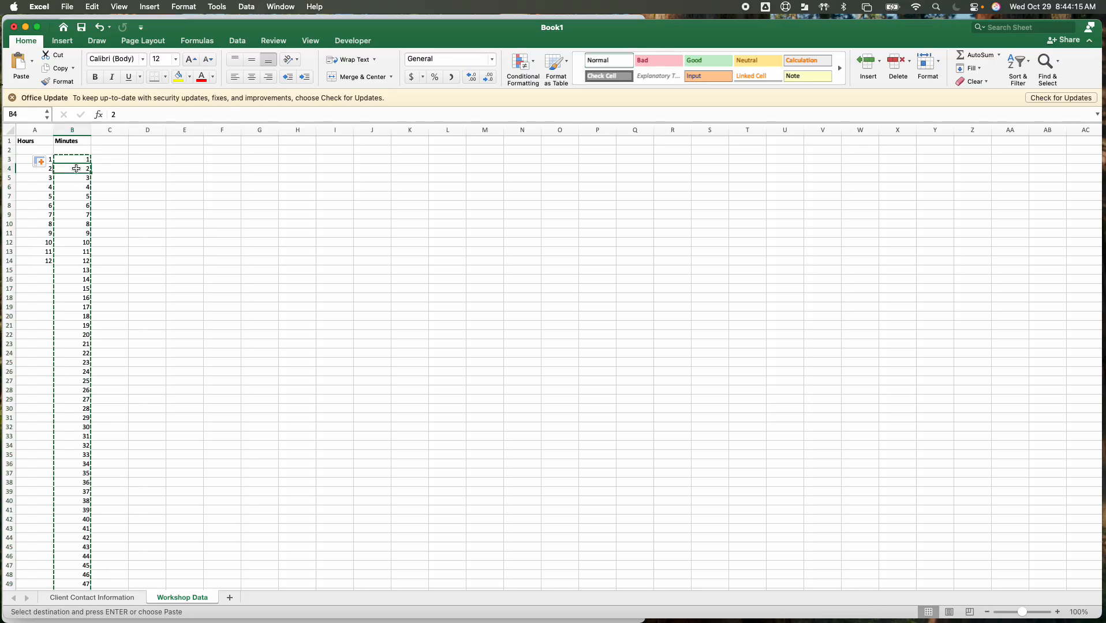
{"action": "key", "text": "super+v"}
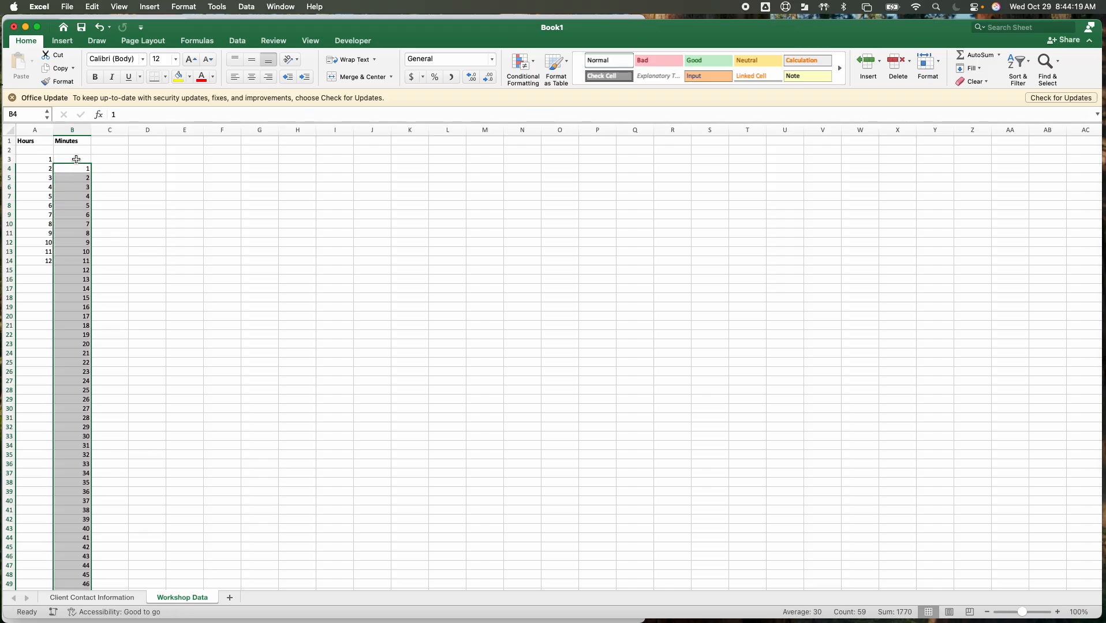
Enter 00 in the empty cell B3 above the minutes series
{"action": "left_click", "coordinate": [76, 159]}
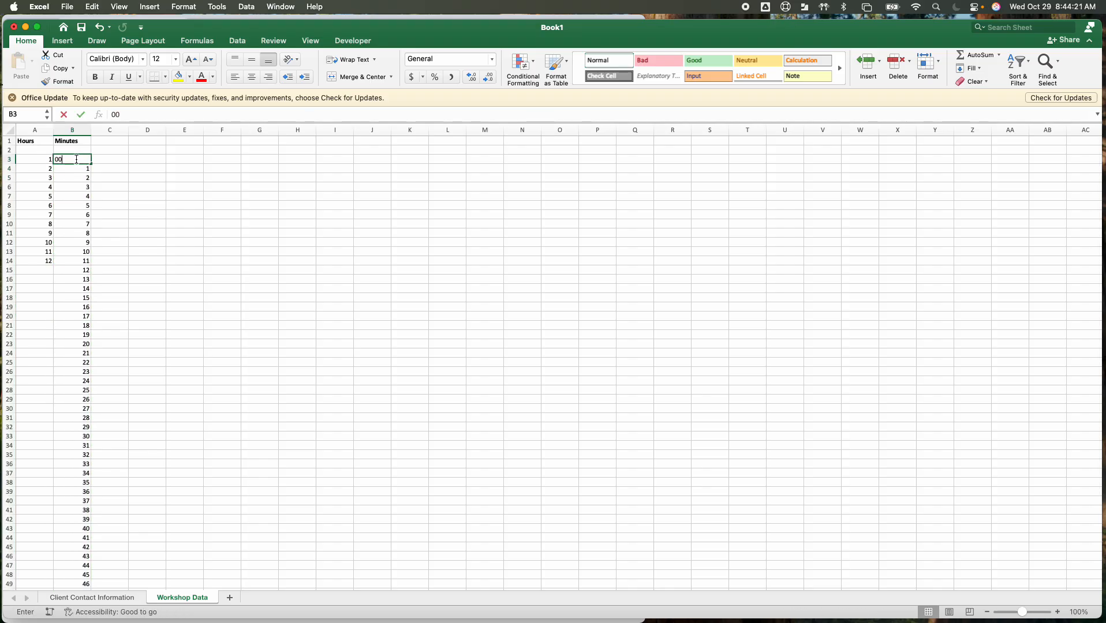
{"action": "type", "text": "0"}
{"action": "key", "text": "Return"}
Apply the custom number format 00 to cell B3
{"action": "left_click", "coordinate": [76, 159]}
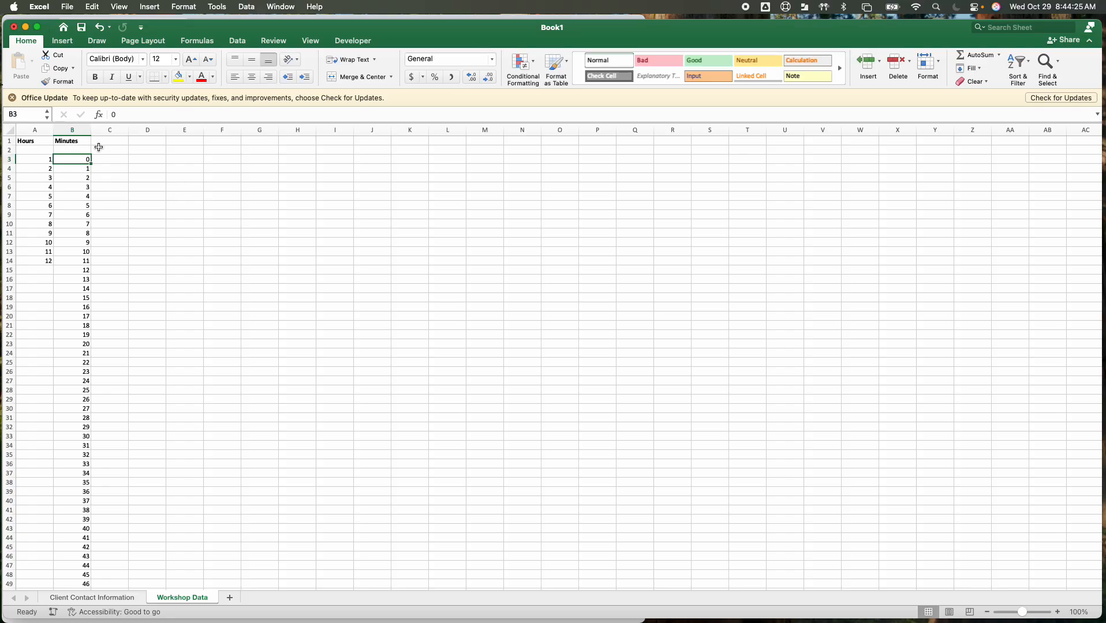
{"action": "left_click", "coordinate": [184, 7]}
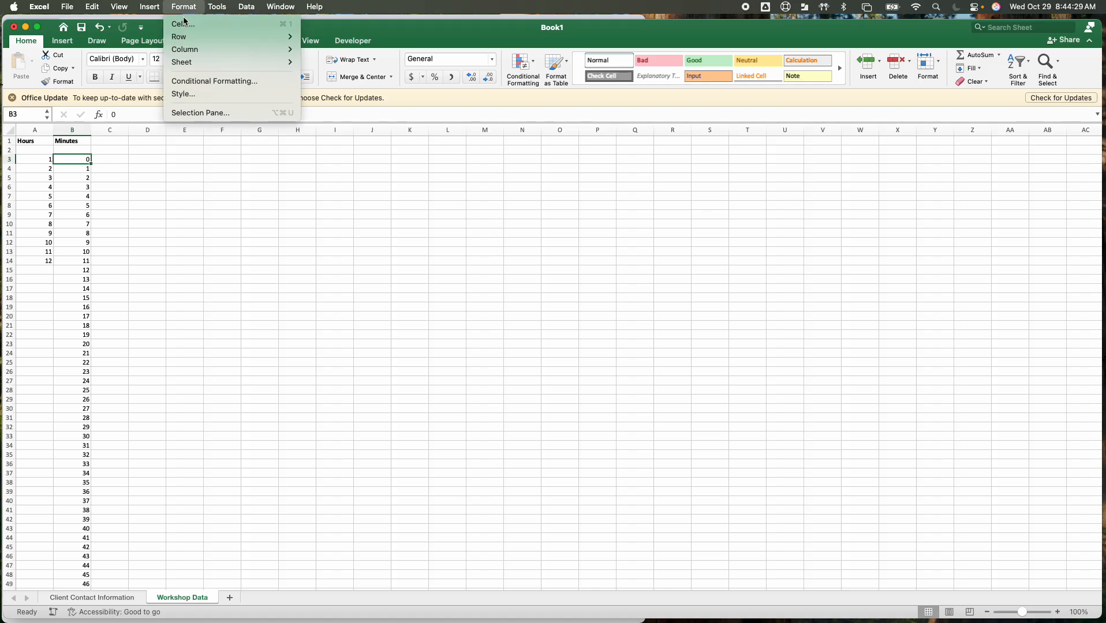
{"action": "left_click", "coordinate": [185, 25]}
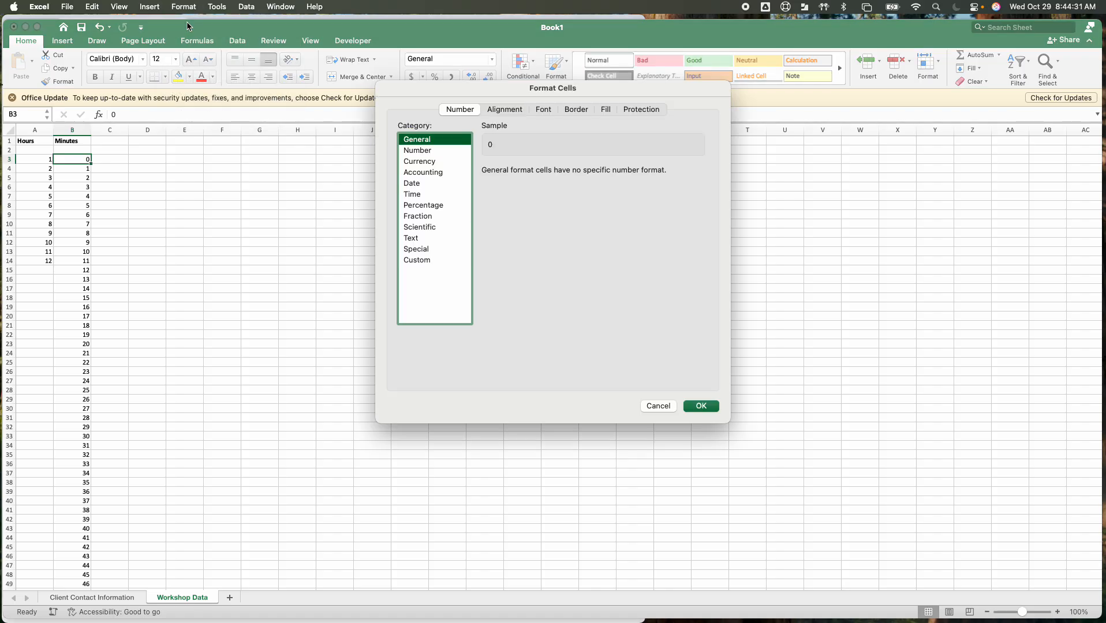
{"action": "left_click", "coordinate": [430, 151]}
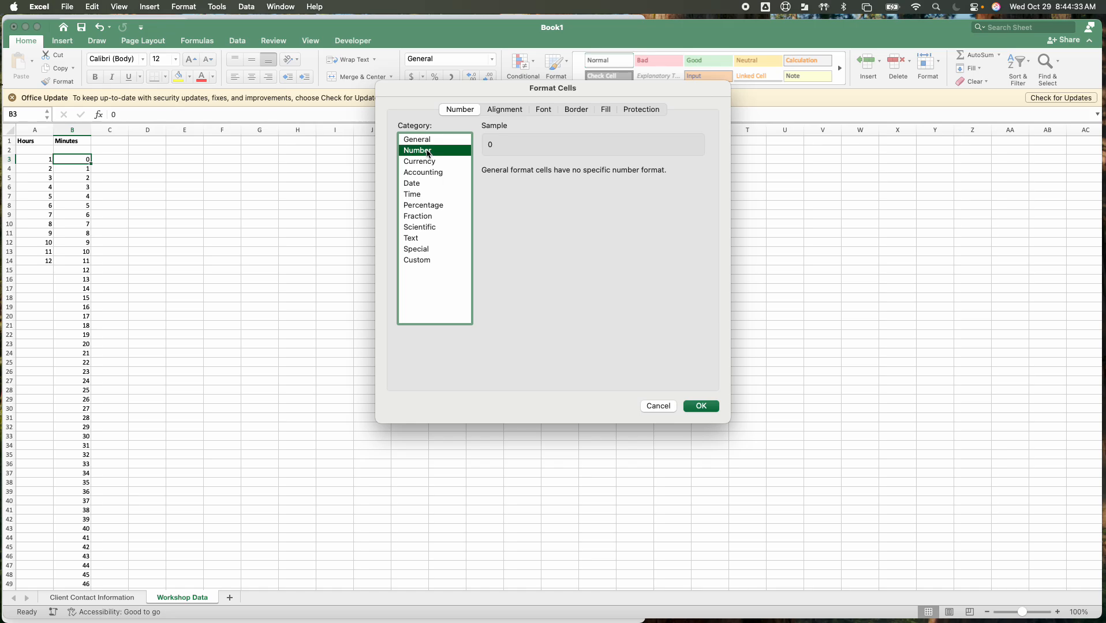
{"action": "left_click", "coordinate": [422, 264]}
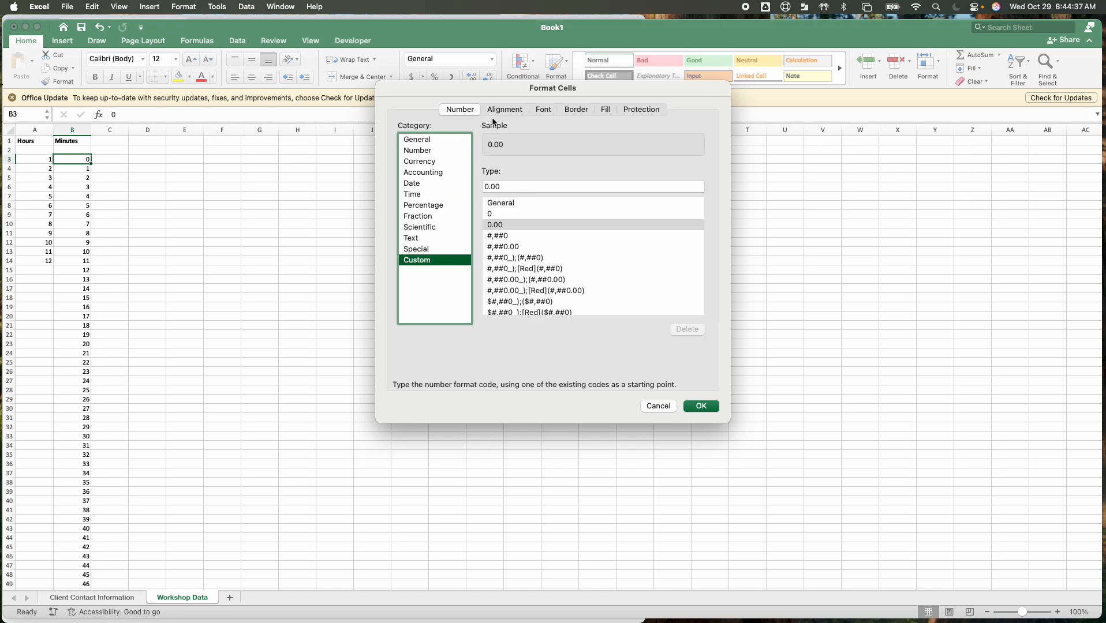
{"action": "left_click", "coordinate": [508, 186]}
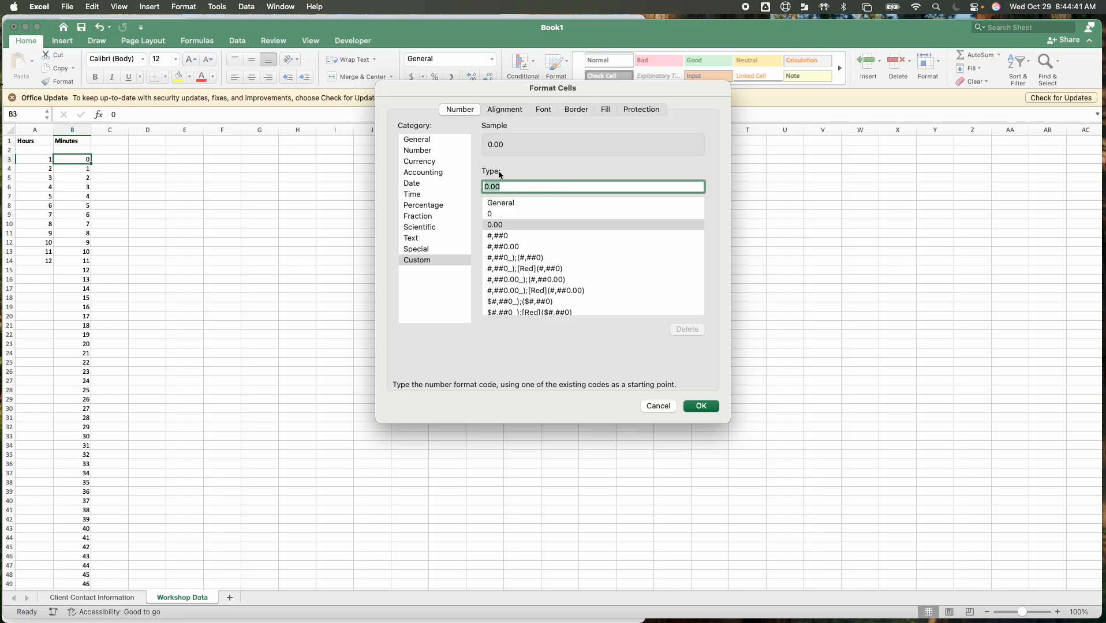
{"action": "type", "text": "00"}
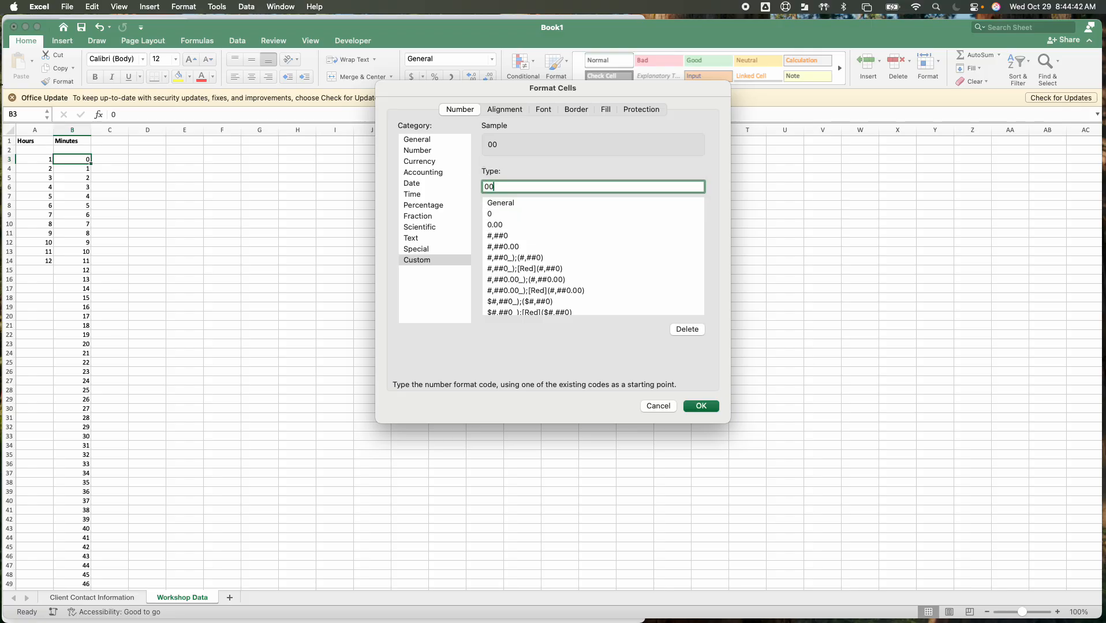
{"action": "left_click", "coordinate": [700, 407]}
{"action": "left_click", "coordinate": [127, 245]}
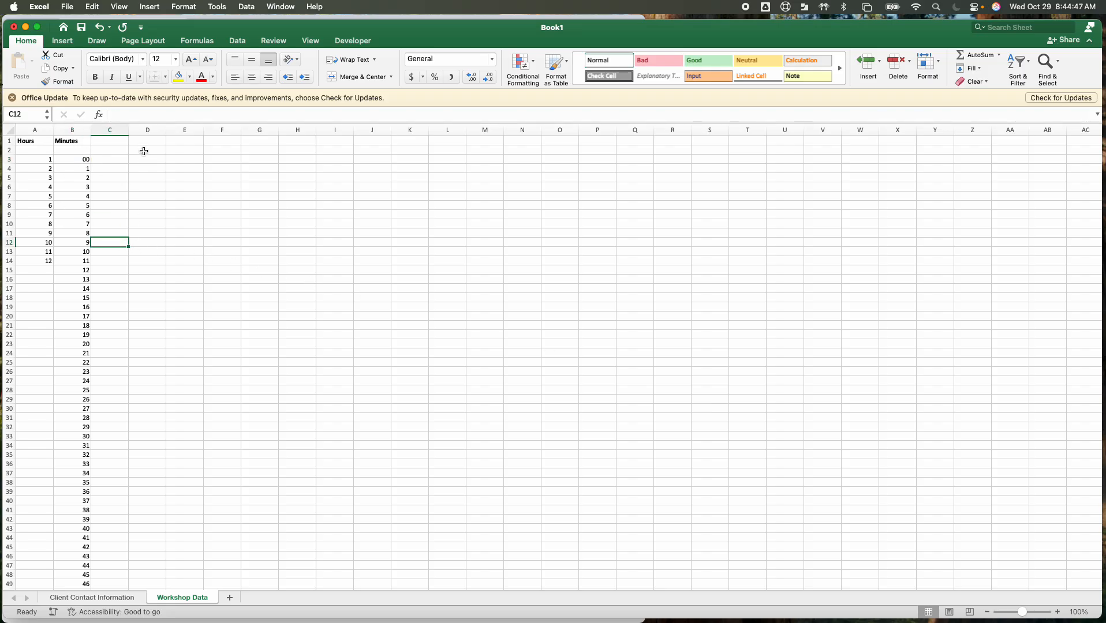
Enter the bold heading PM/AM in cell C1
{"action": "left_click", "coordinate": [114, 142]}
{"action": "key", "text": "super+b"}
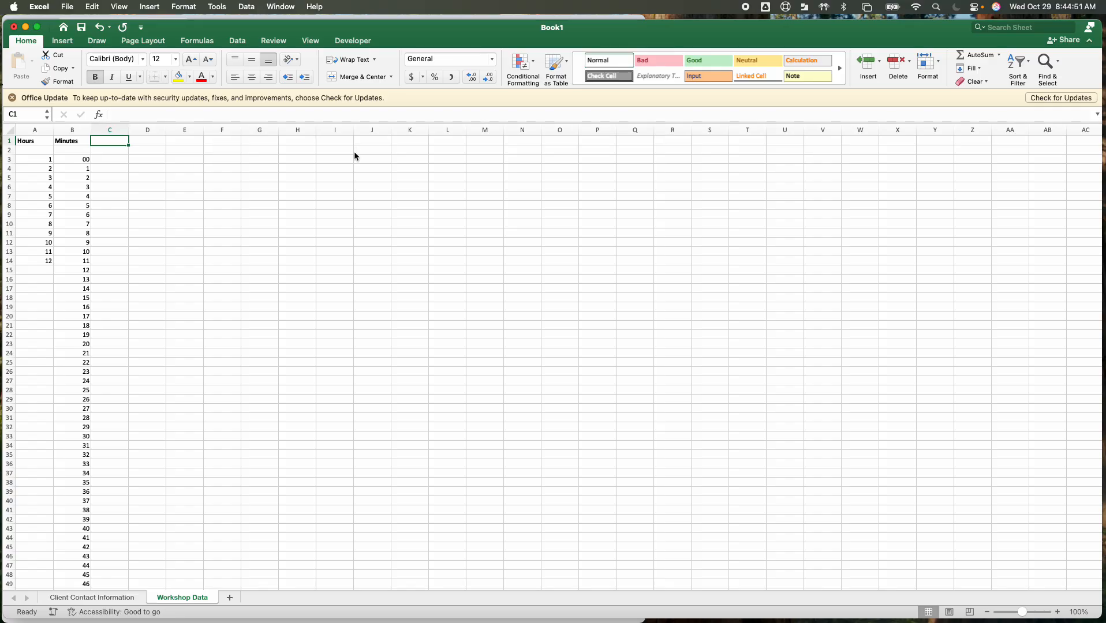
{"action": "type", "text": "PM"}
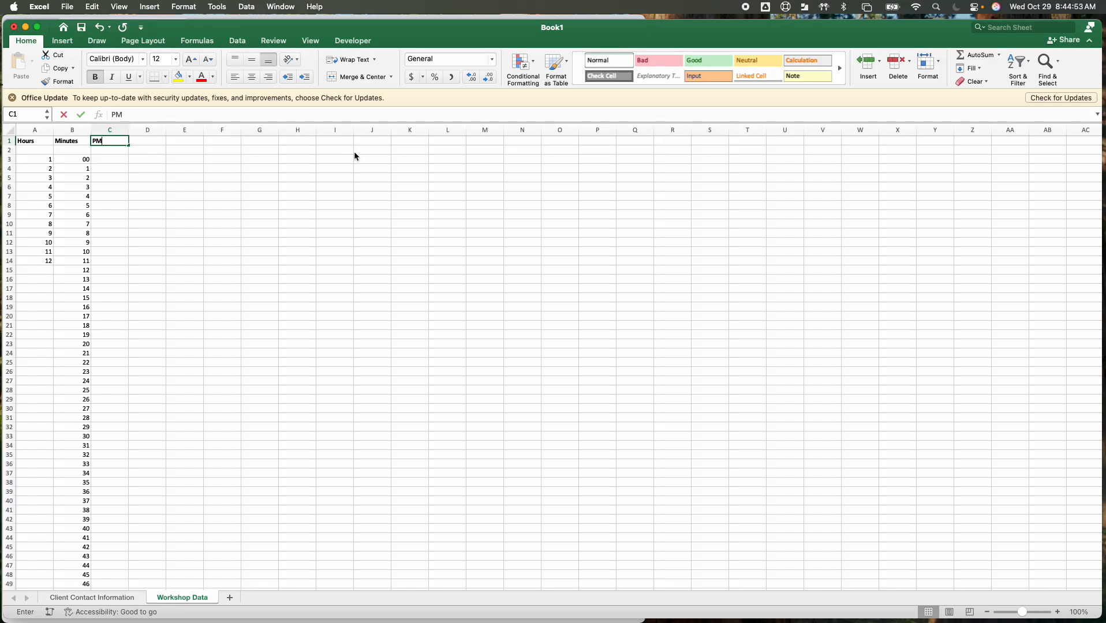
{"action": "type", "text": "/AM"}
{"action": "key", "text": "Tab"}
{"action": "key", "text": "Tab"}
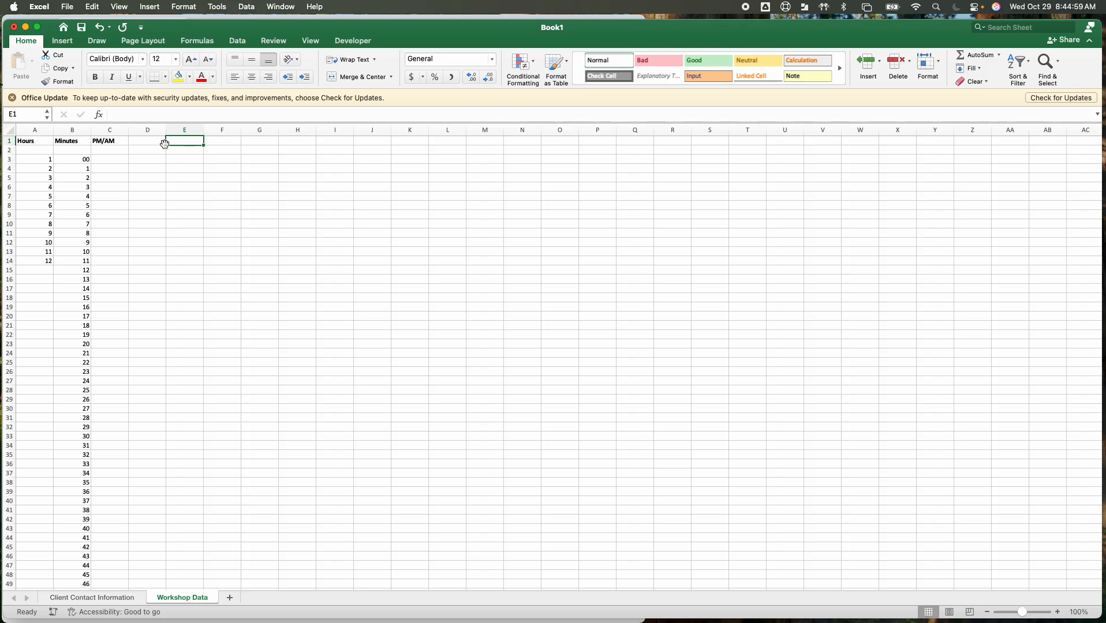
Enter the bold heading MN Cities in cell E1, leaving column D empty
{"action": "key", "text": "super+b"}
{"action": "type", "text": "MN Cities"}
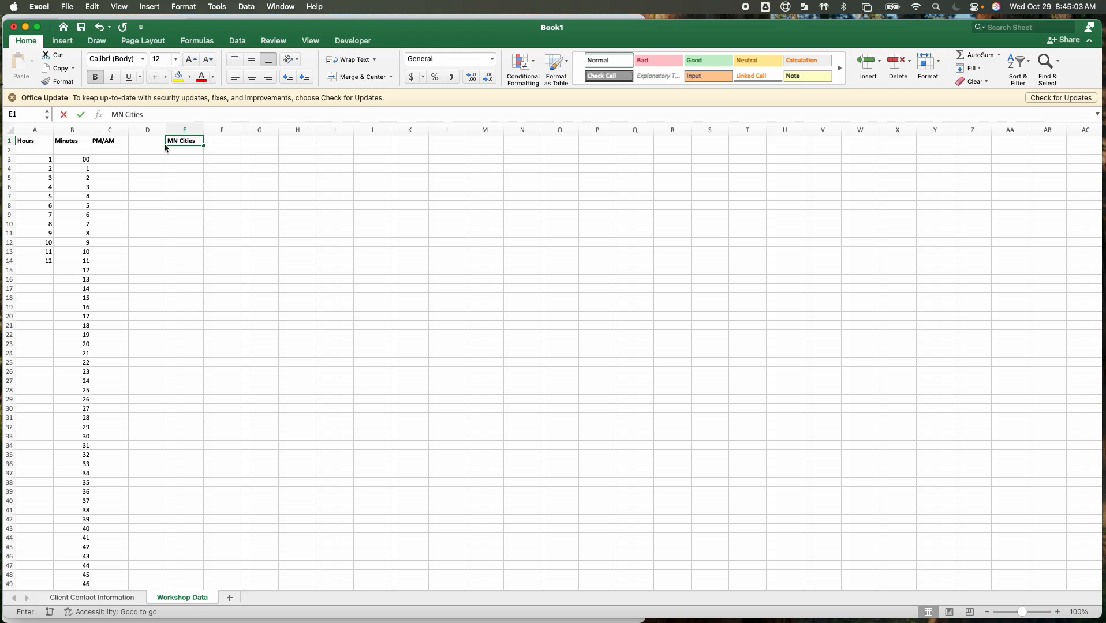
{"action": "key", "text": "Tab"}
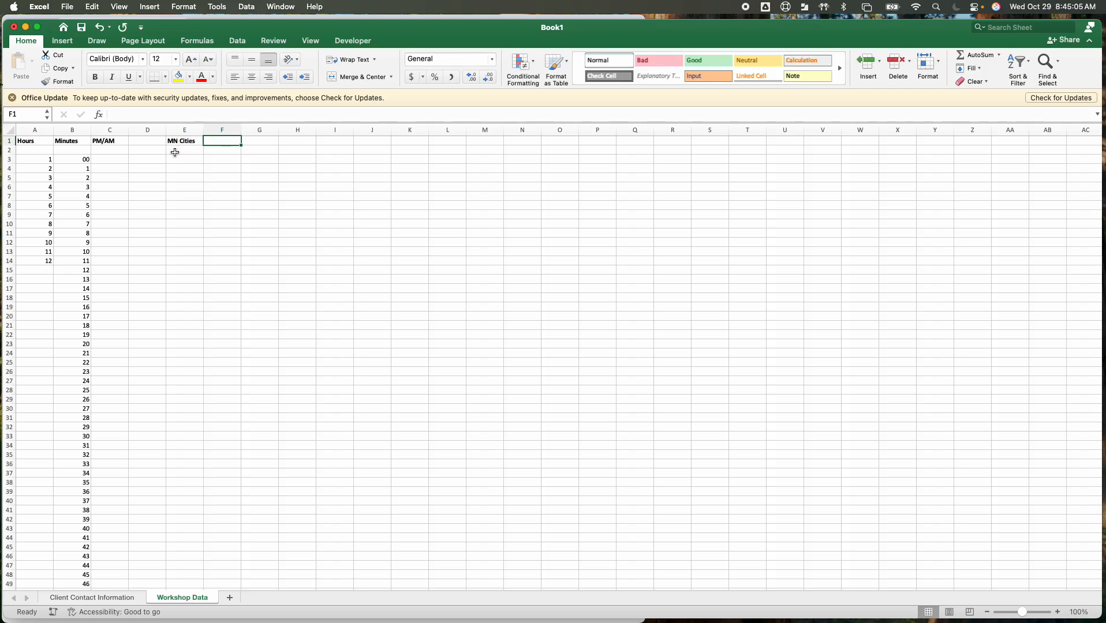
Narrow the Excel window to uncover Chrome and open the Link to Minnesota City Names from the Schoology assignment page
{"action": "left_click", "coordinate": [175, 153]}
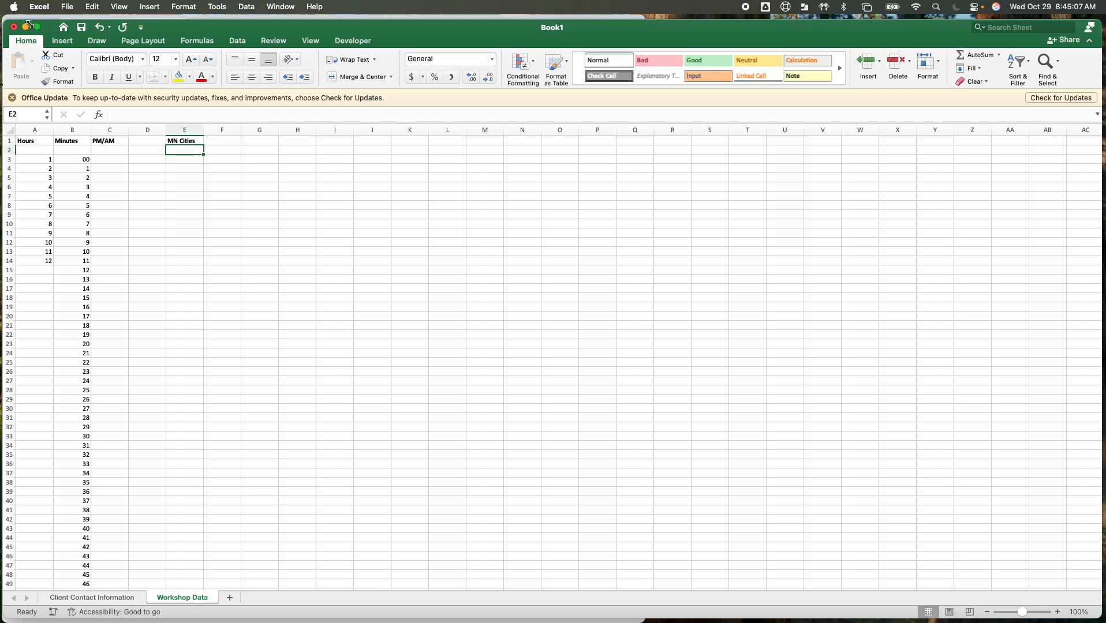
{"action": "left_click_drag", "start_coordinate": [29, 25], "coordinate": [412, 17]}
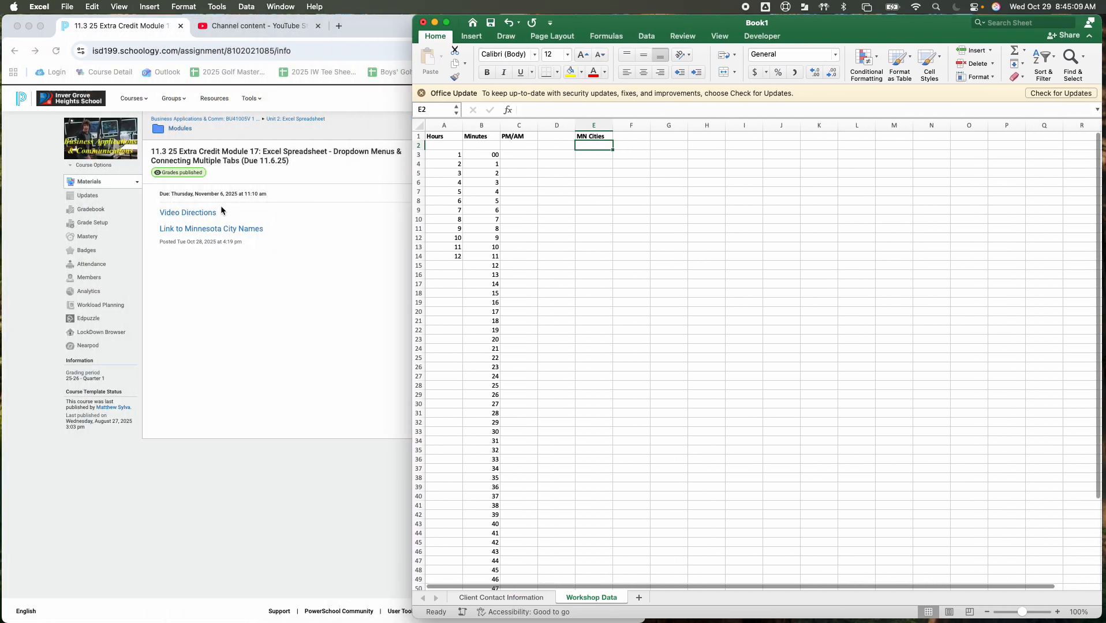
{"action": "left_click", "coordinate": [287, 194]}
{"action": "left_click", "coordinate": [210, 229]}
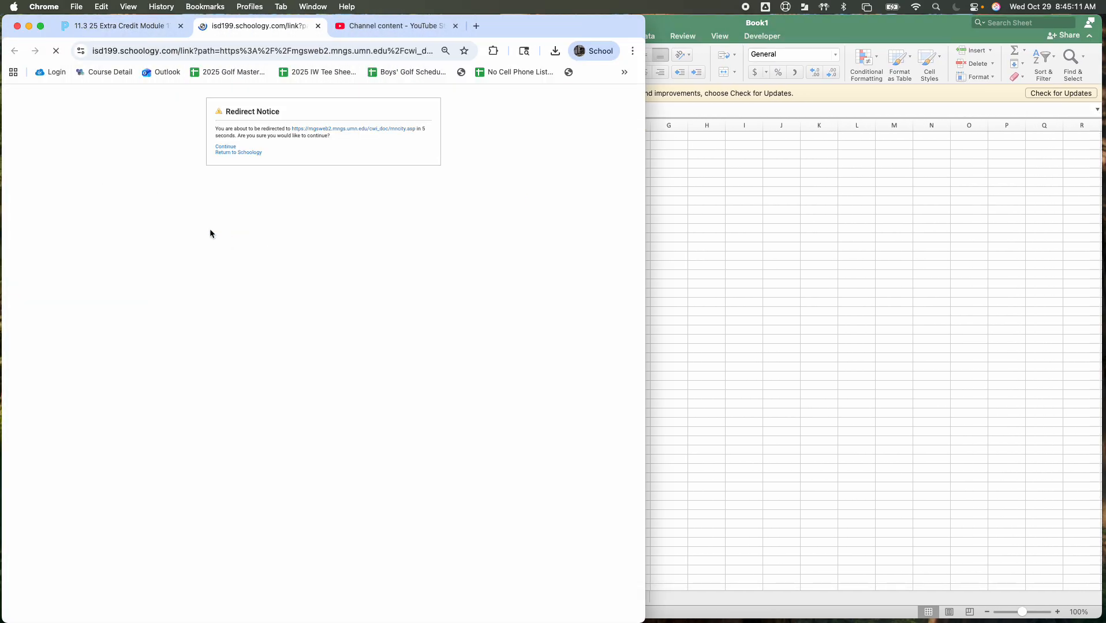
{"action": "left_click", "coordinate": [383, 130]}
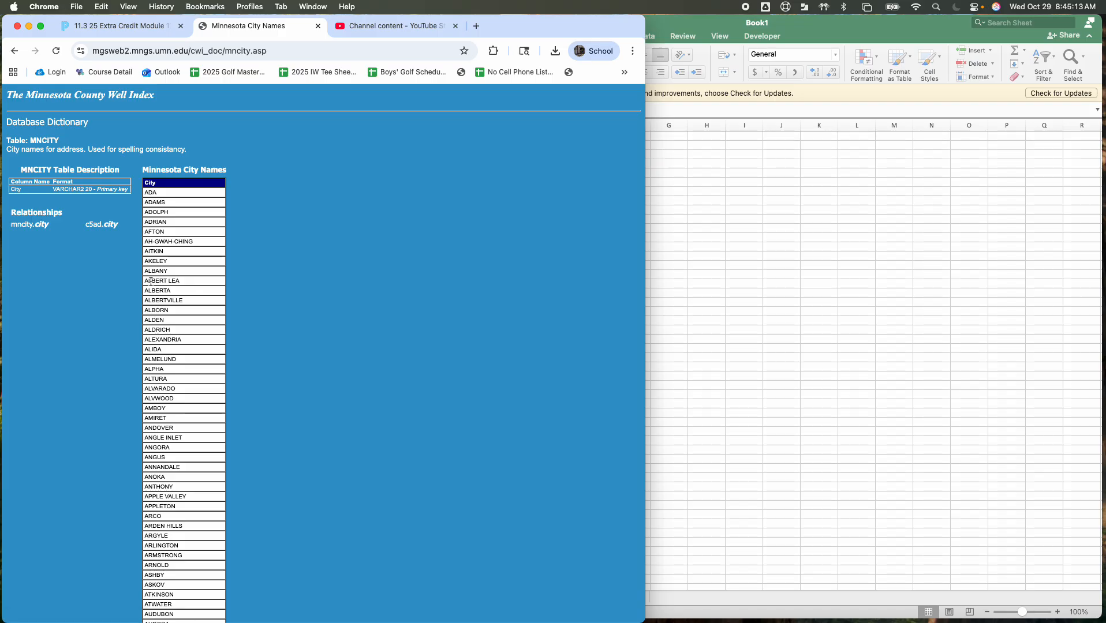
Select and copy all the city names in the web table, from ADA through ZUMBROTA
{"action": "scroll", "coordinate": [176, 214], "scroll_direction": "down", "scroll_amount": 20}
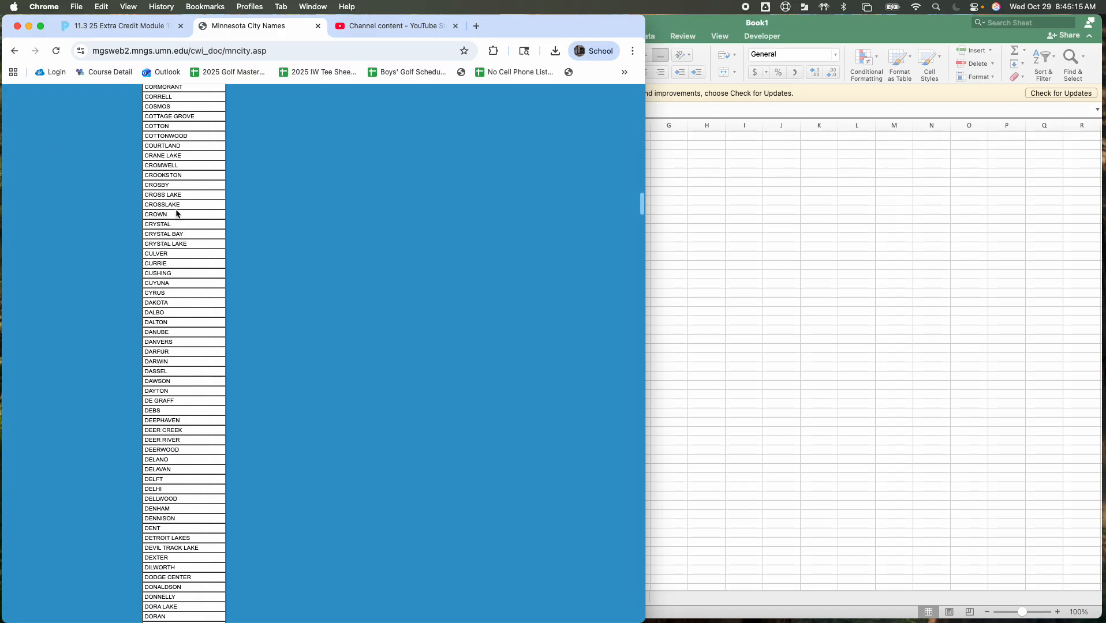
{"action": "scroll", "coordinate": [176, 214], "scroll_direction": "up", "scroll_amount": 20}
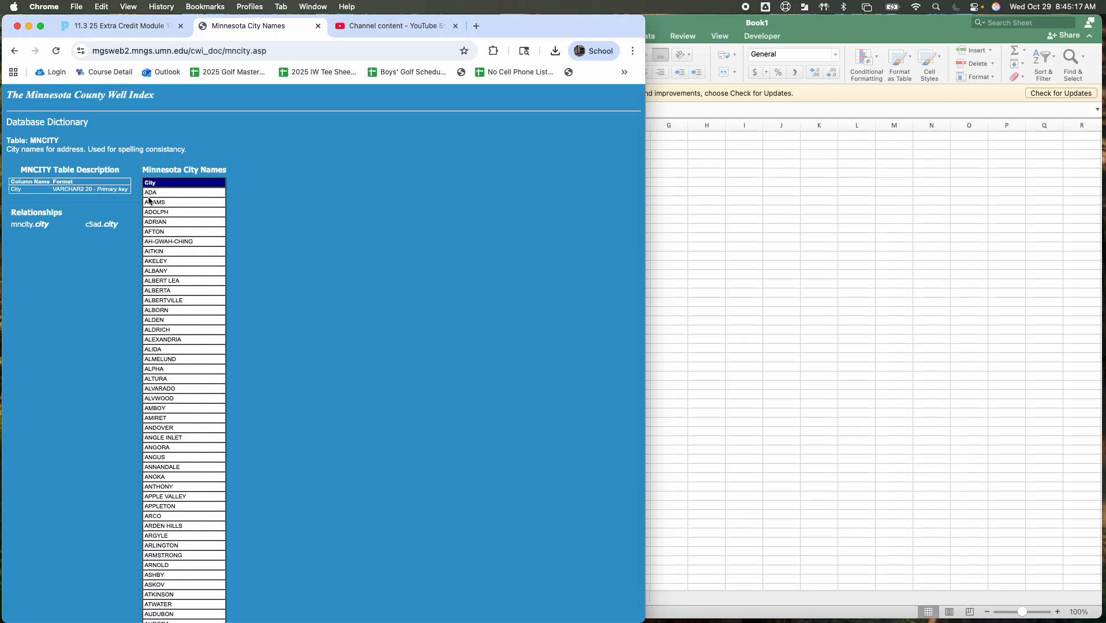
{"action": "left_click_drag", "start_coordinate": [145, 194], "coordinate": [165, 346]}
{"action": "left_click_drag", "start_coordinate": [163, 479], "coordinate": [167, 622]}
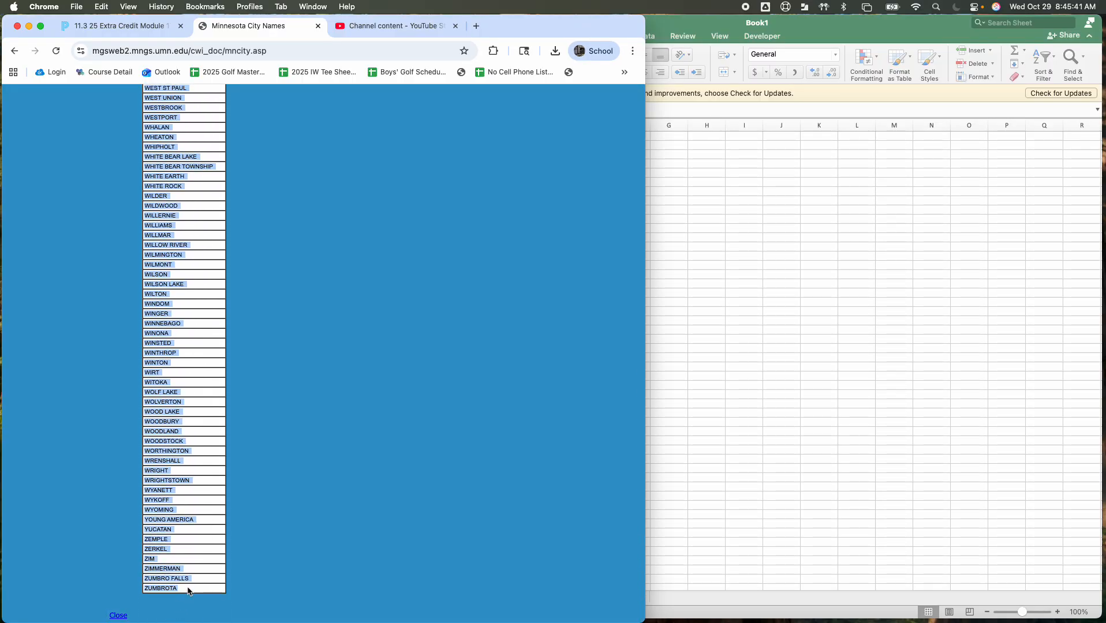
{"action": "left_click_drag", "start_coordinate": [187, 590], "coordinate": [182, 621]}
{"action": "left_click_drag", "start_coordinate": [181, 621], "coordinate": [176, 587]}
Switch back to Excel, paste the city names into the MN Cities column from cell E3, and look through the pasted list
{"action": "left_click", "coordinate": [669, 393]}
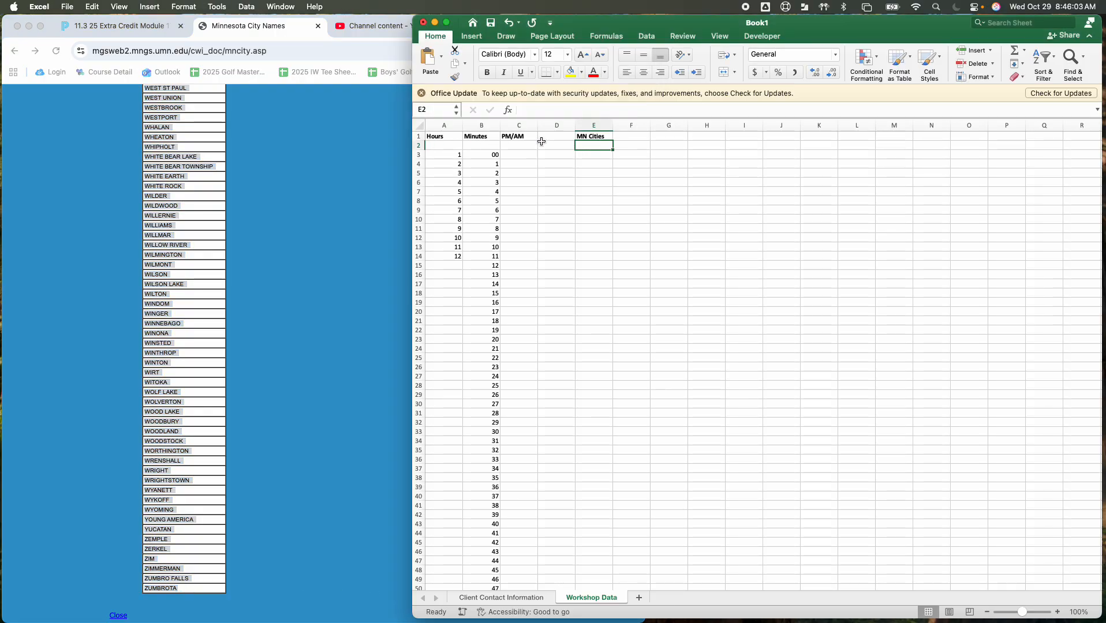
{"action": "left_click", "coordinate": [593, 154]}
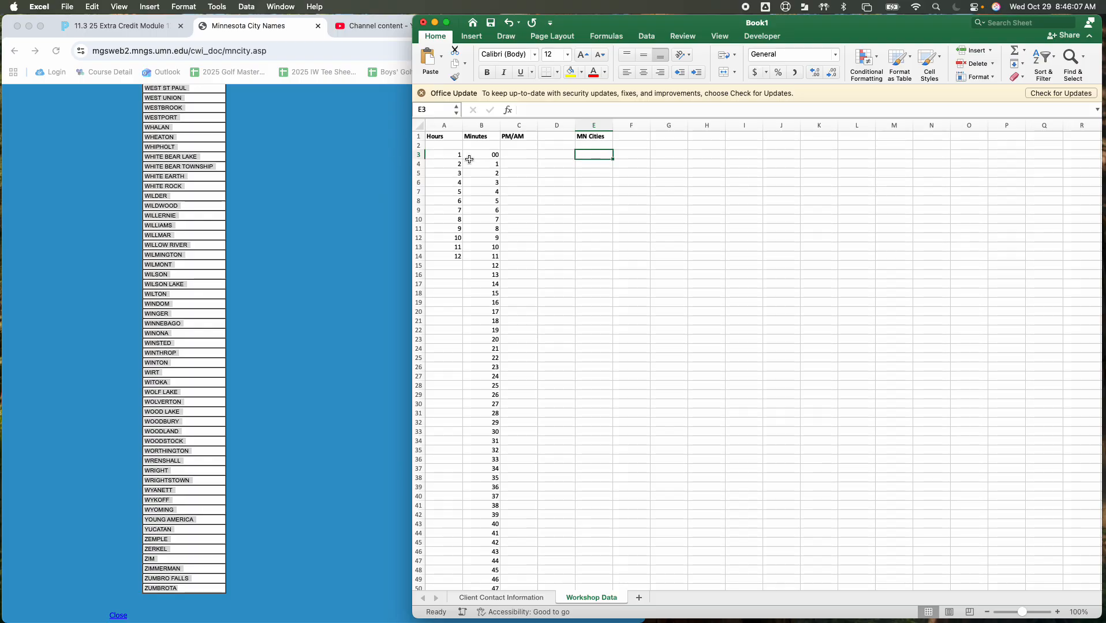
{"action": "key", "text": "super+v"}
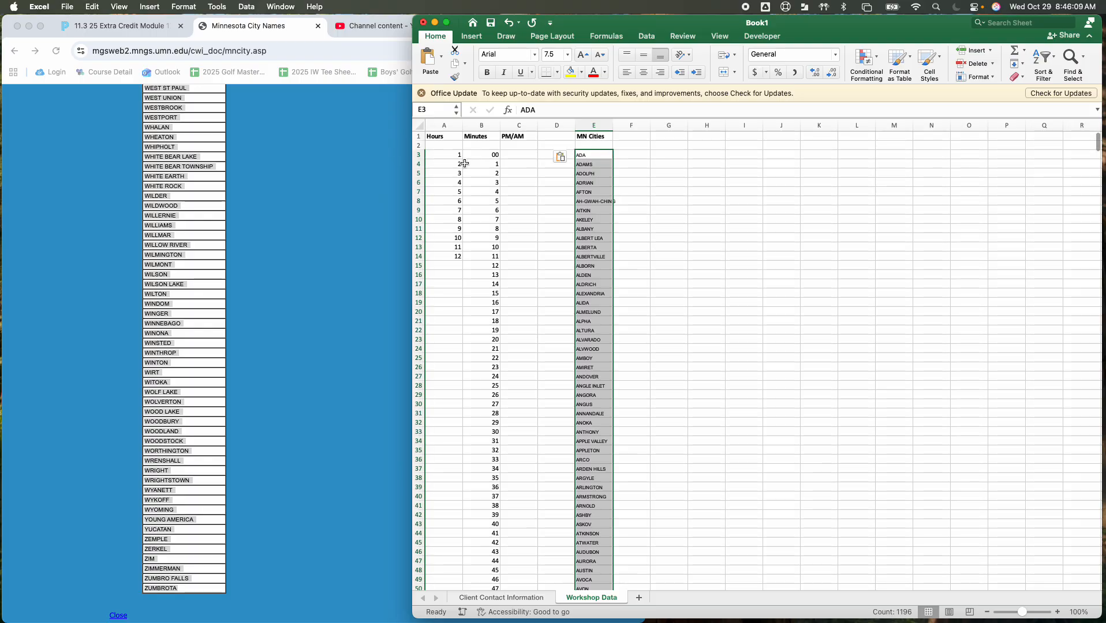
{"action": "scroll", "coordinate": [580, 218], "scroll_direction": "down", "scroll_amount": 15}
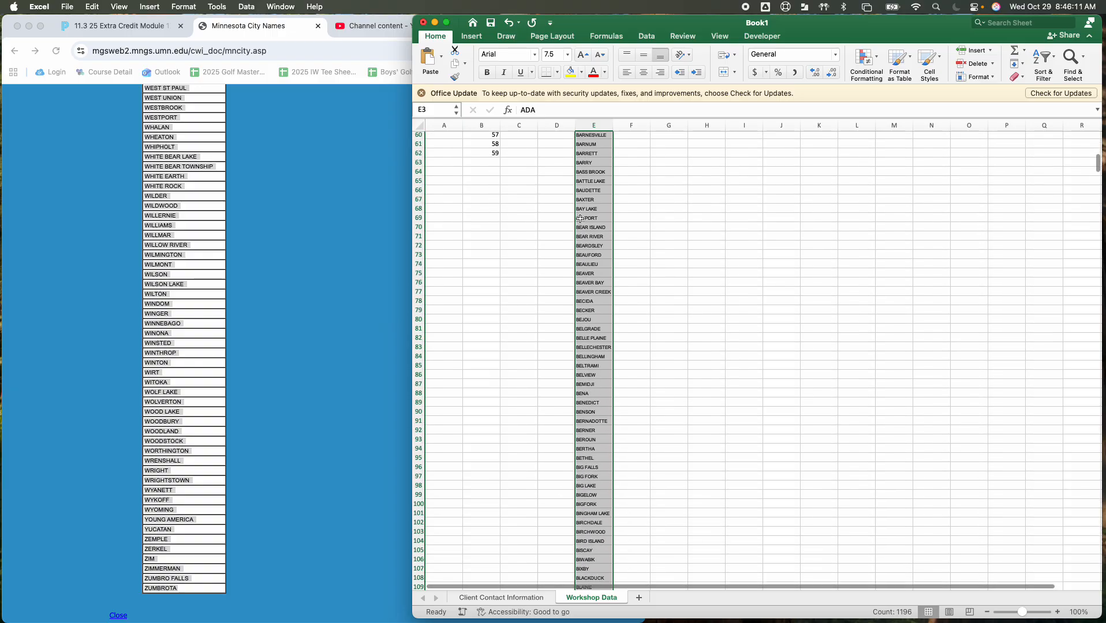
{"action": "scroll", "coordinate": [580, 219], "scroll_direction": "down", "scroll_amount": 20}
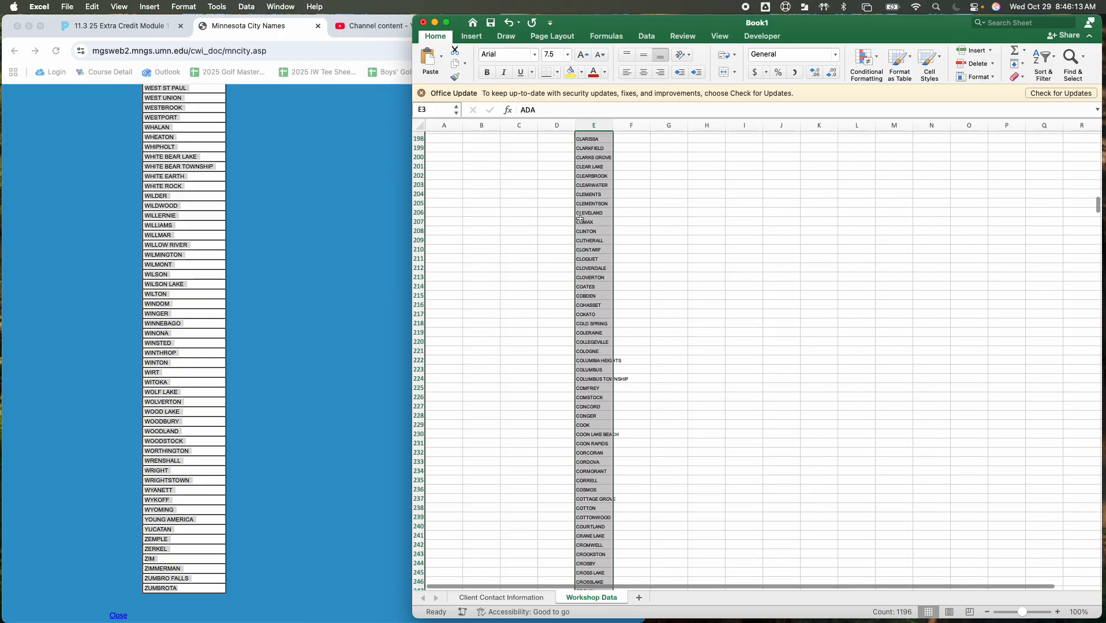
{"action": "scroll", "coordinate": [580, 219], "scroll_direction": "up", "scroll_amount": 20}
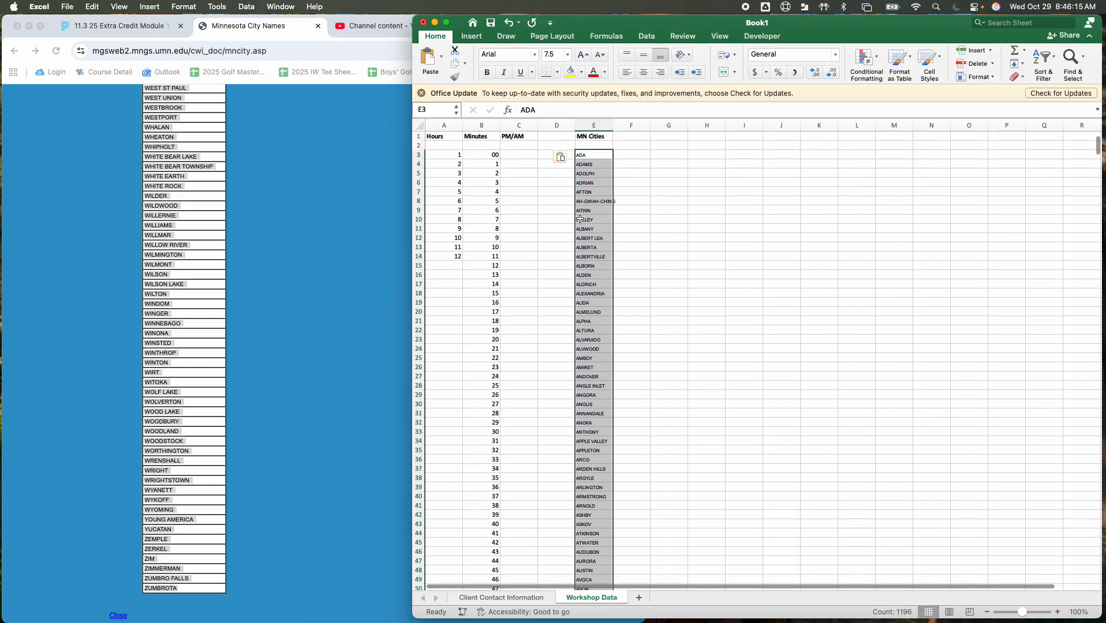
Enter the bold heading States in cell F1 of the Workshop Data sheet and Minnesota in cell F3
{"action": "left_click", "coordinate": [662, 136]}
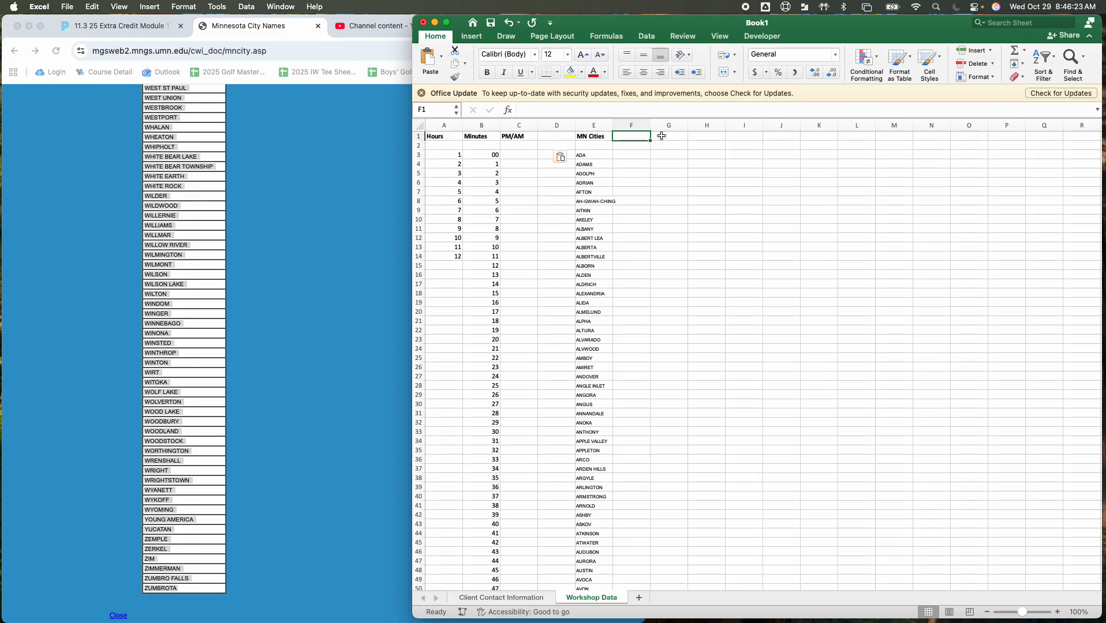
{"action": "type", "text": "States"}
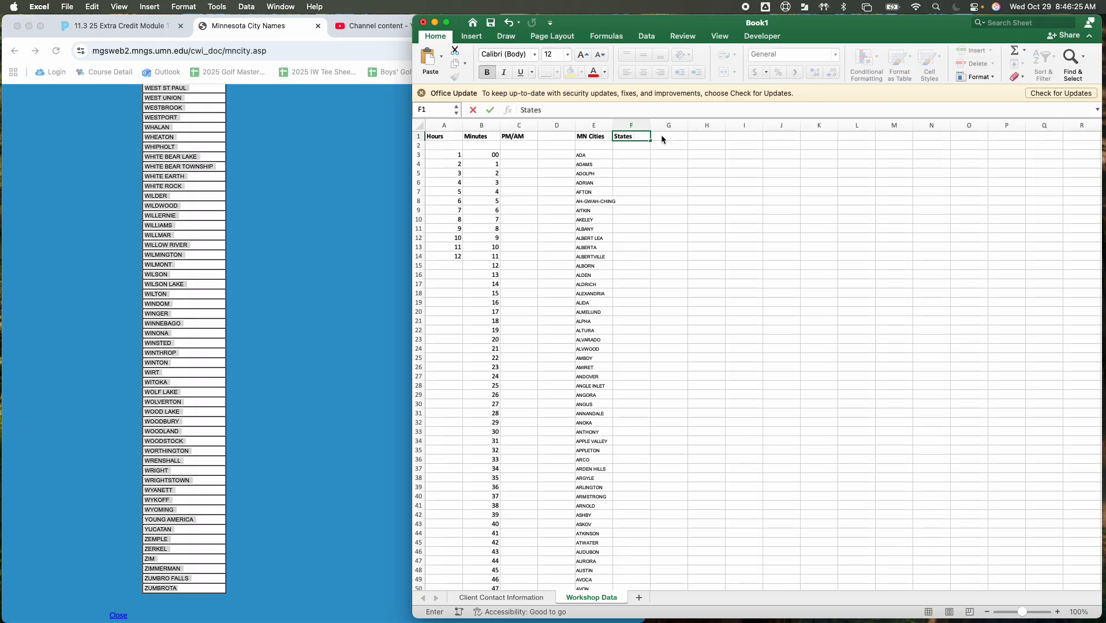
{"action": "key", "text": "Return"}
{"action": "key", "text": "Return"}
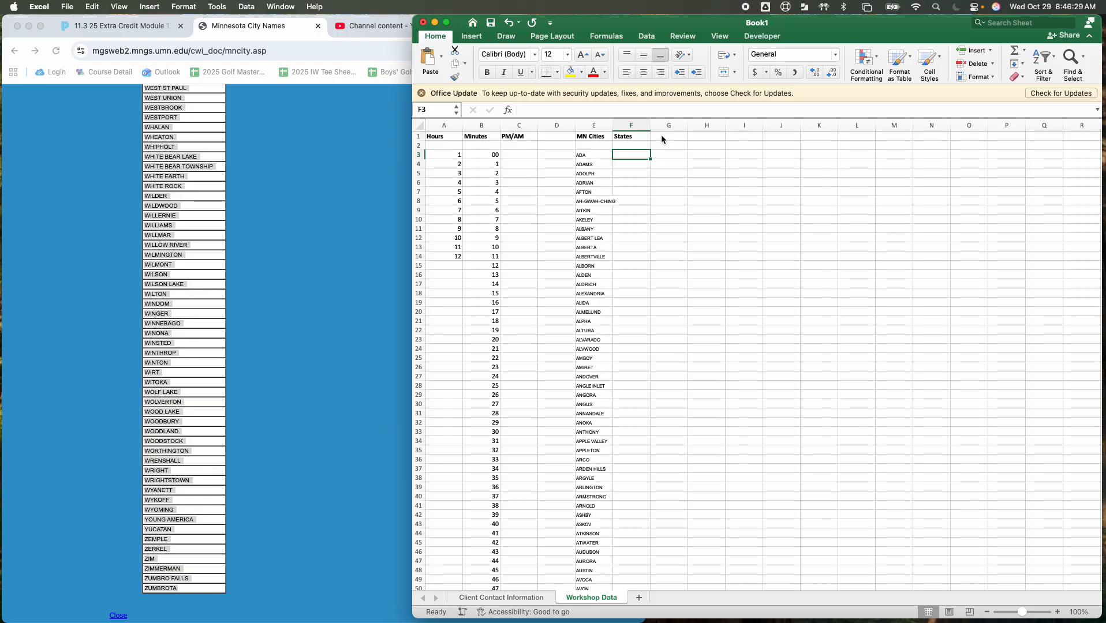
{"action": "type", "text": "Minnesot"}
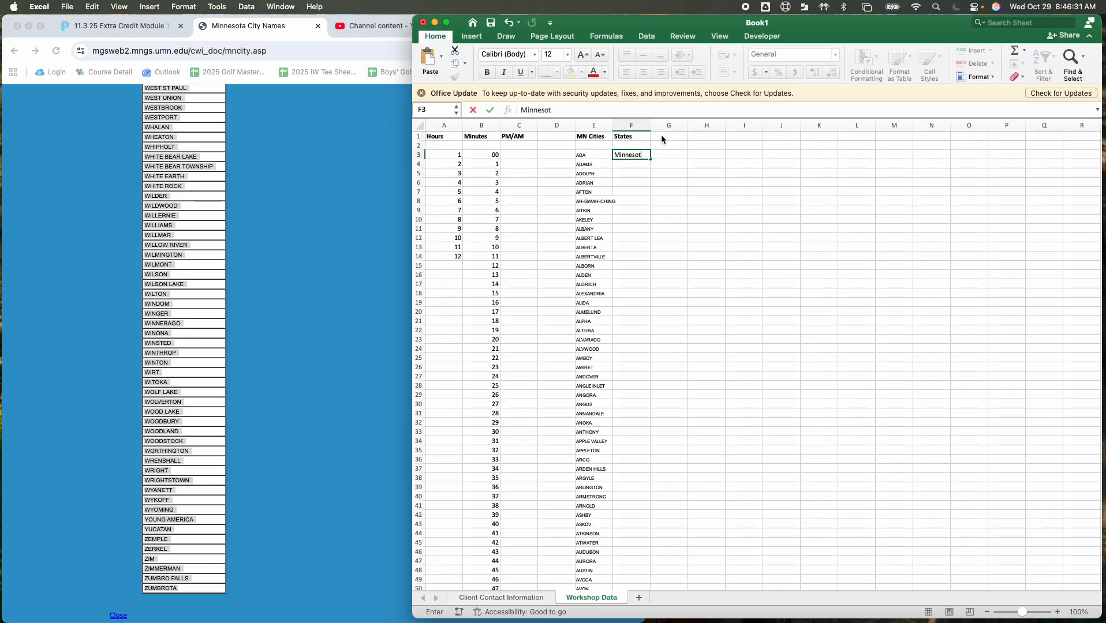
{"action": "type", "text": "a"}
{"action": "left_click", "coordinate": [647, 192]}
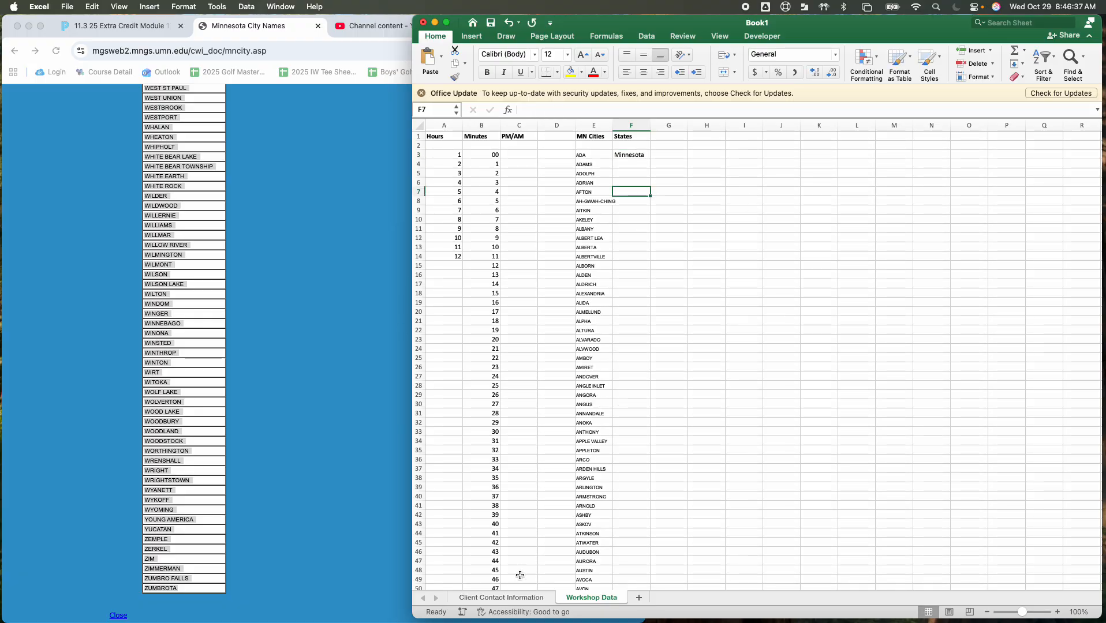
On the Client Contact Information sheet, enter the bold heading Company Name in cell A1 and widen column A to fit it
{"action": "left_click", "coordinate": [510, 599]}
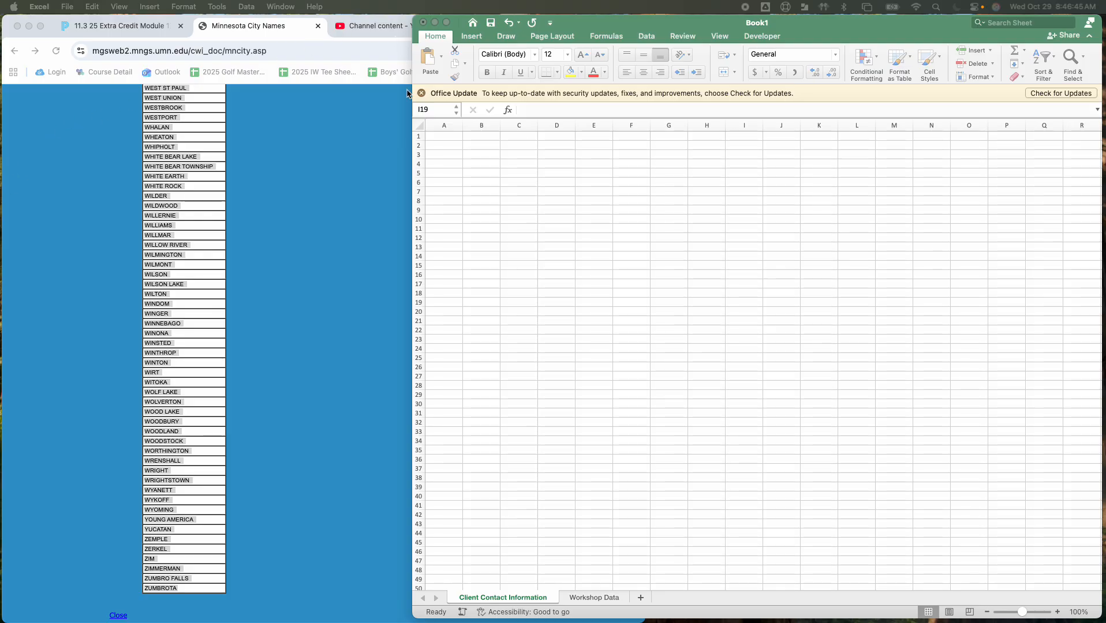
{"action": "left_click", "coordinate": [436, 132]}
{"action": "left_click", "coordinate": [439, 135]}
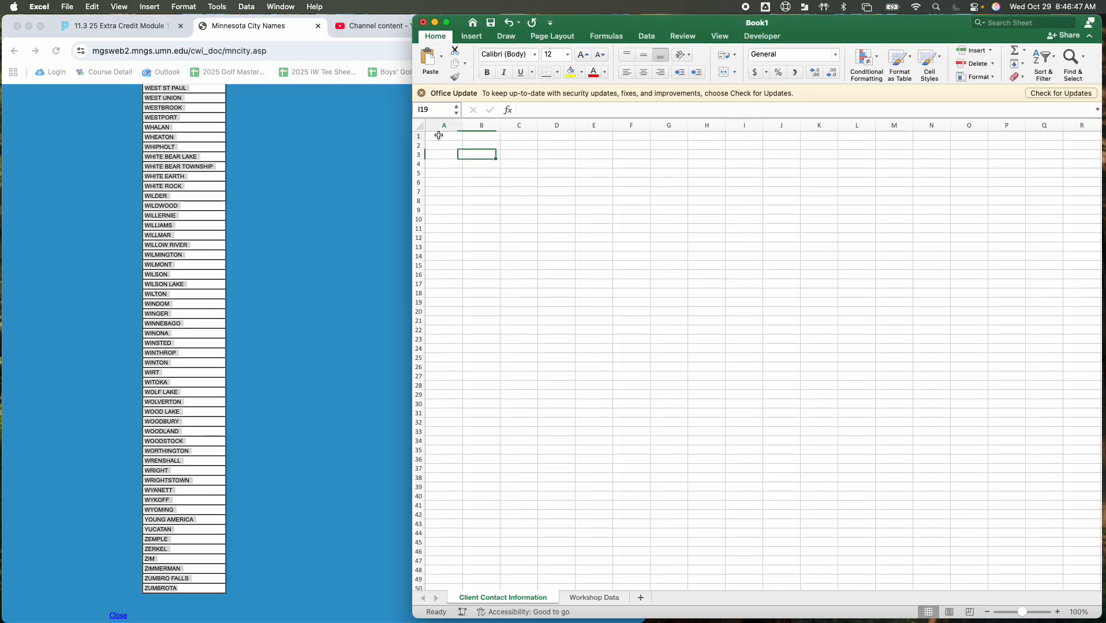
{"action": "left_click", "coordinate": [439, 135]}
{"action": "key", "text": "super+b"}
{"action": "type", "text": "Company"}
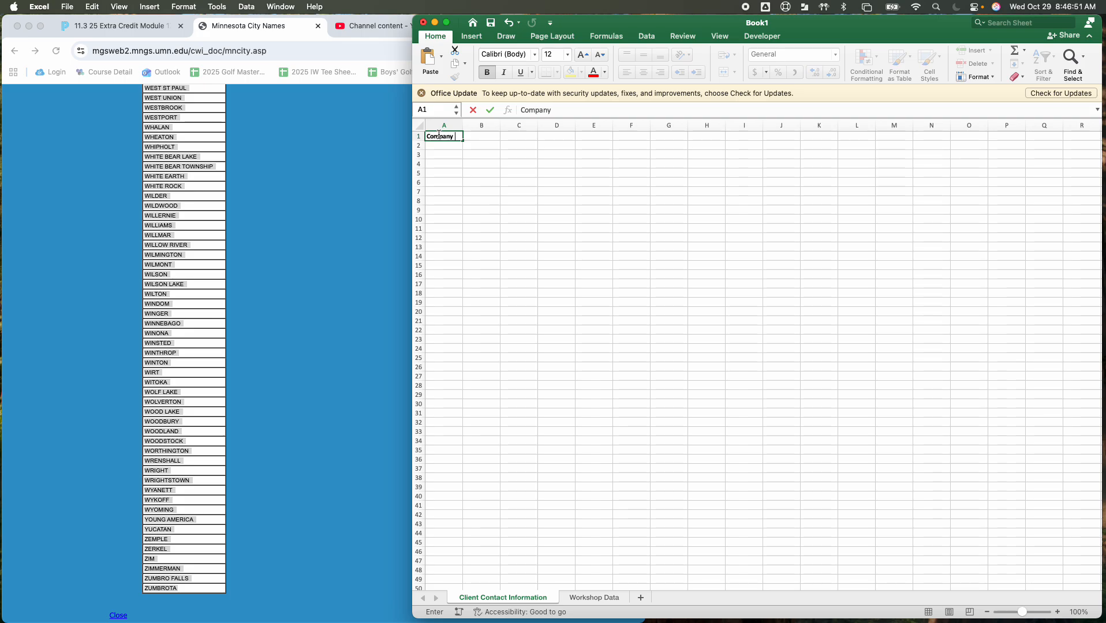
{"action": "type", "text": "Name"}
{"action": "key", "text": "Tab"}
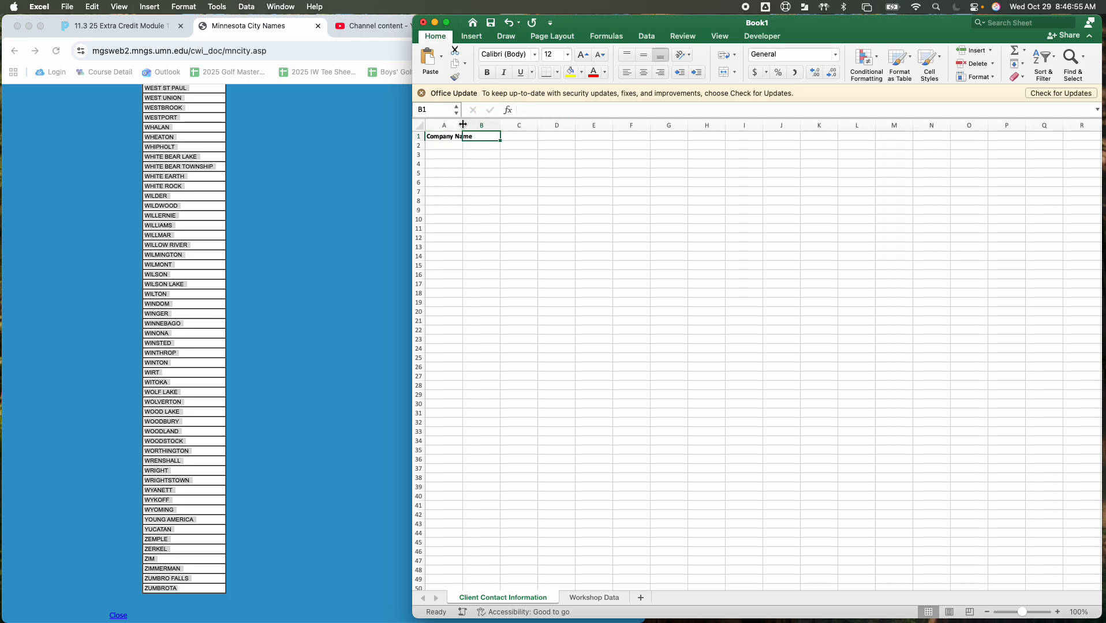
{"action": "left_click", "coordinate": [494, 124]}
{"action": "left_click_drag", "start_coordinate": [463, 125], "coordinate": [476, 126]}
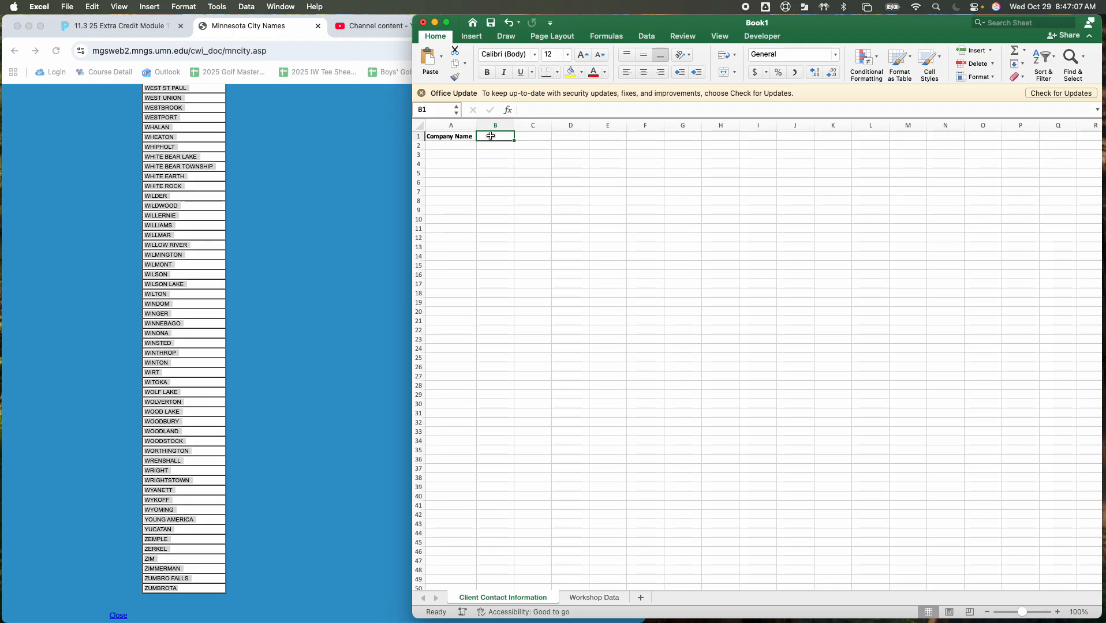
Enter the bold headings Open Hour in B1 and Open Minute in C1, and fit column C's width to its heading
{"action": "key", "text": "super+b"}
{"action": "type", "text": "Open"}
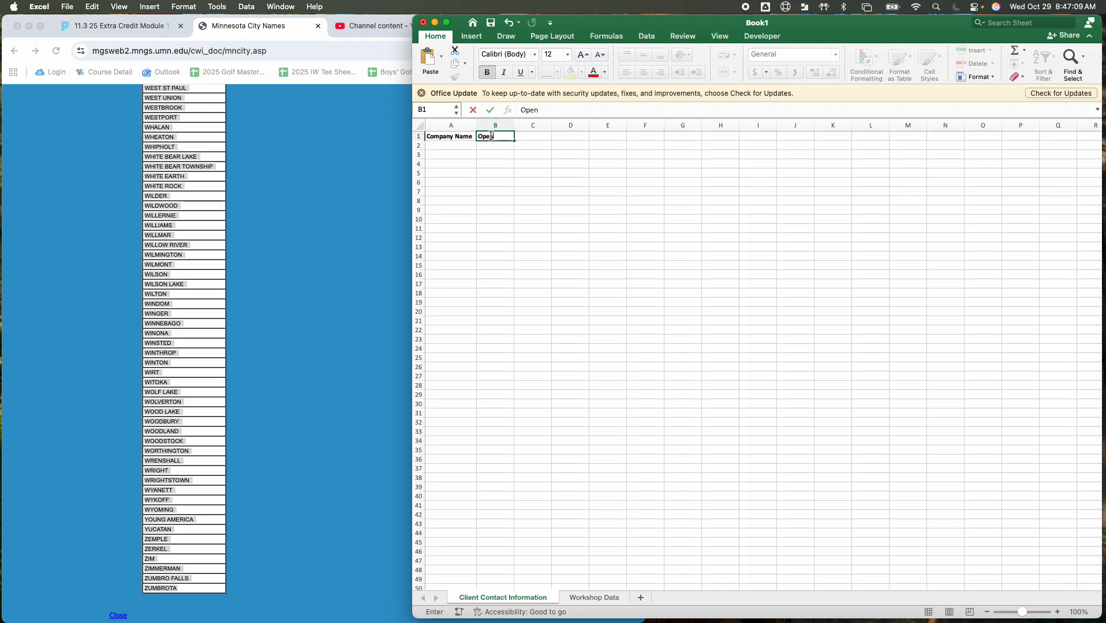
{"action": "type", "text": " Hour"}
{"action": "key", "text": "Tab"}
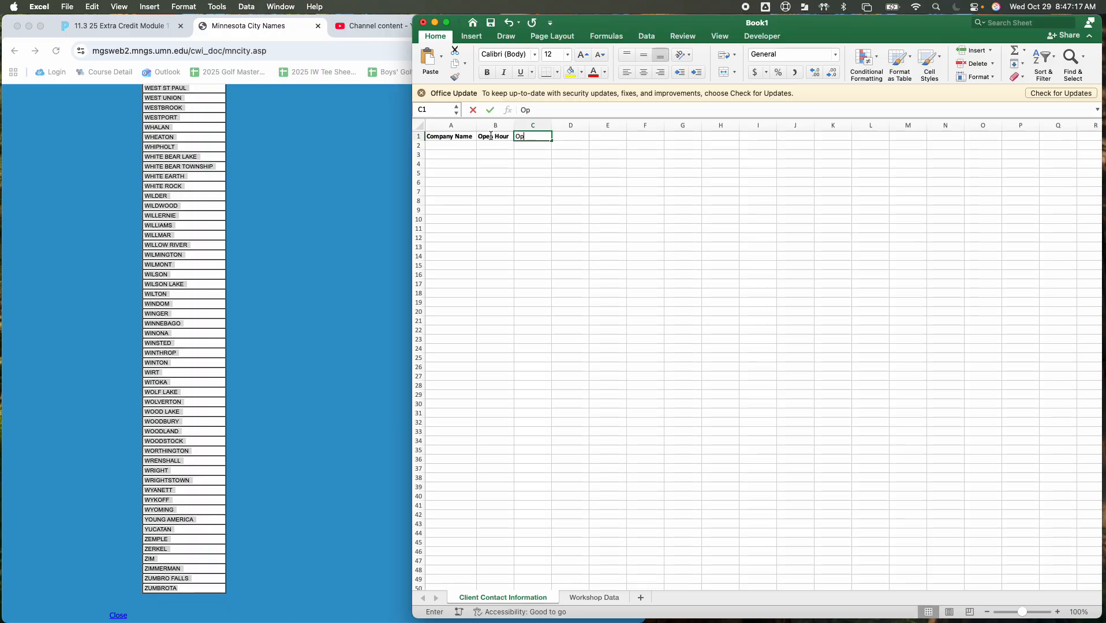
{"action": "type", "text": "O"}
{"action": "key", "text": "super+b"}
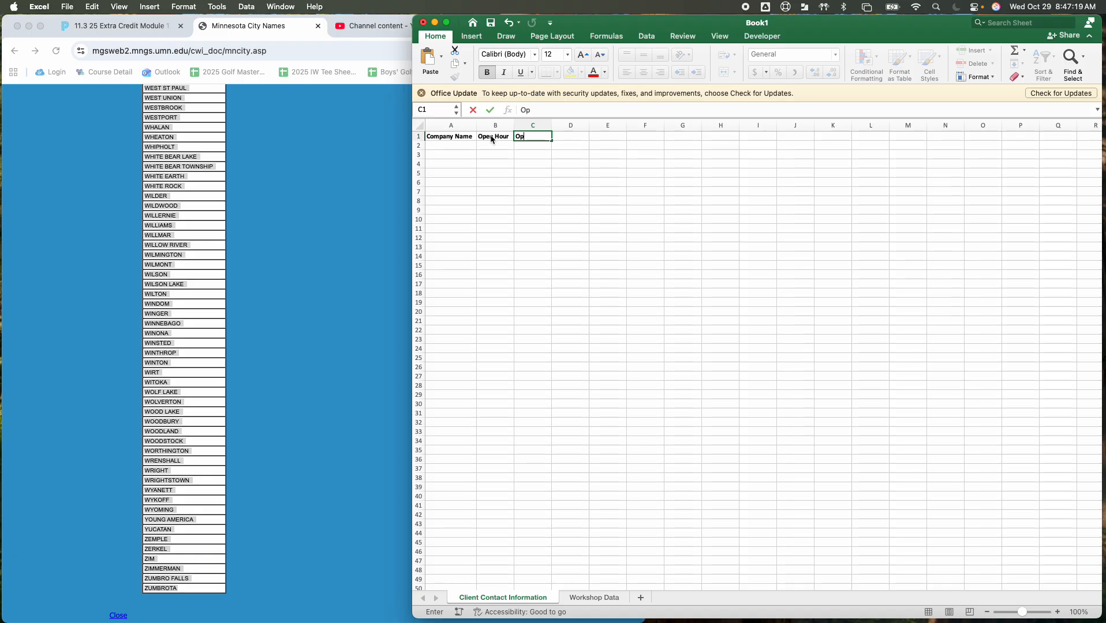
{"action": "type", "text": "pen Minute"}
{"action": "key", "text": "Return"}
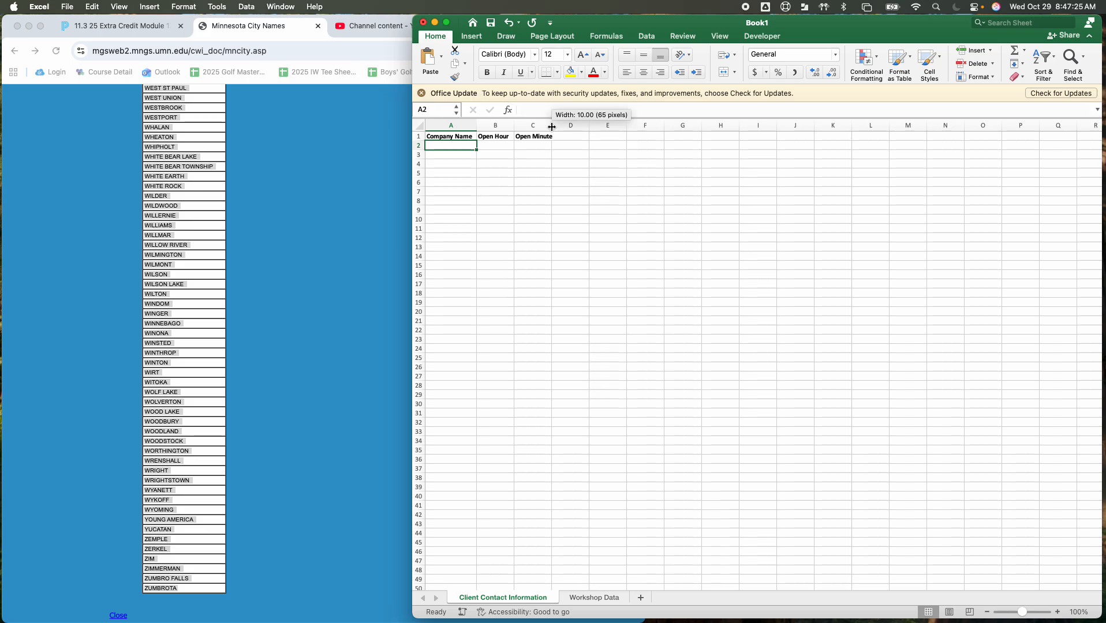
{"action": "double_click", "coordinate": [552, 127]}
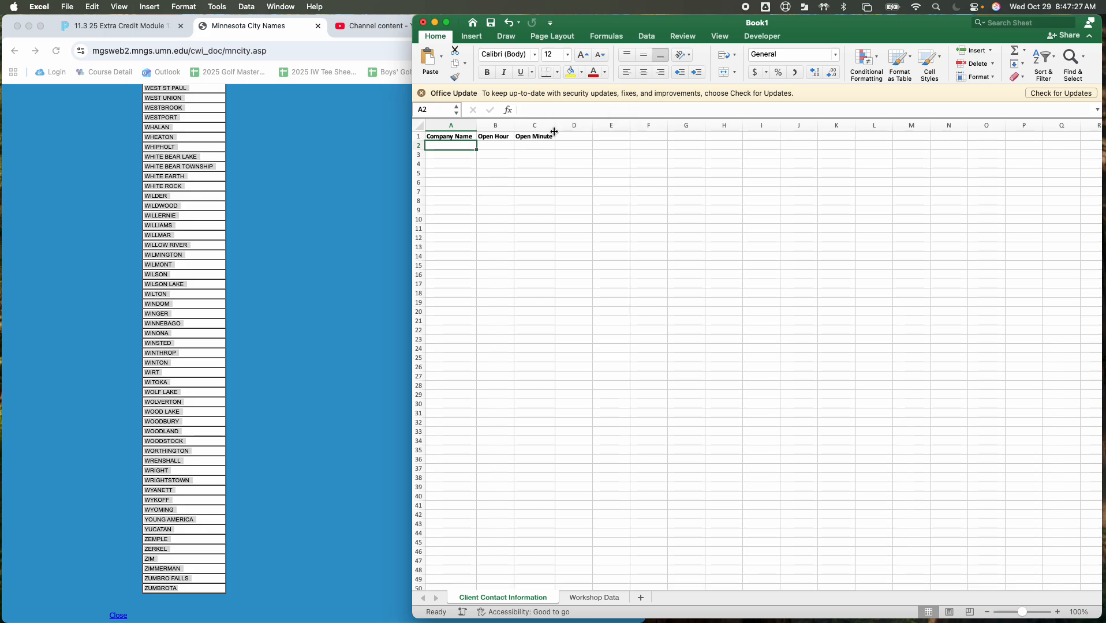
Enter the bold heading PM/AM in cell D1 and narrow column D to fit it
{"action": "left_click", "coordinate": [563, 139]}
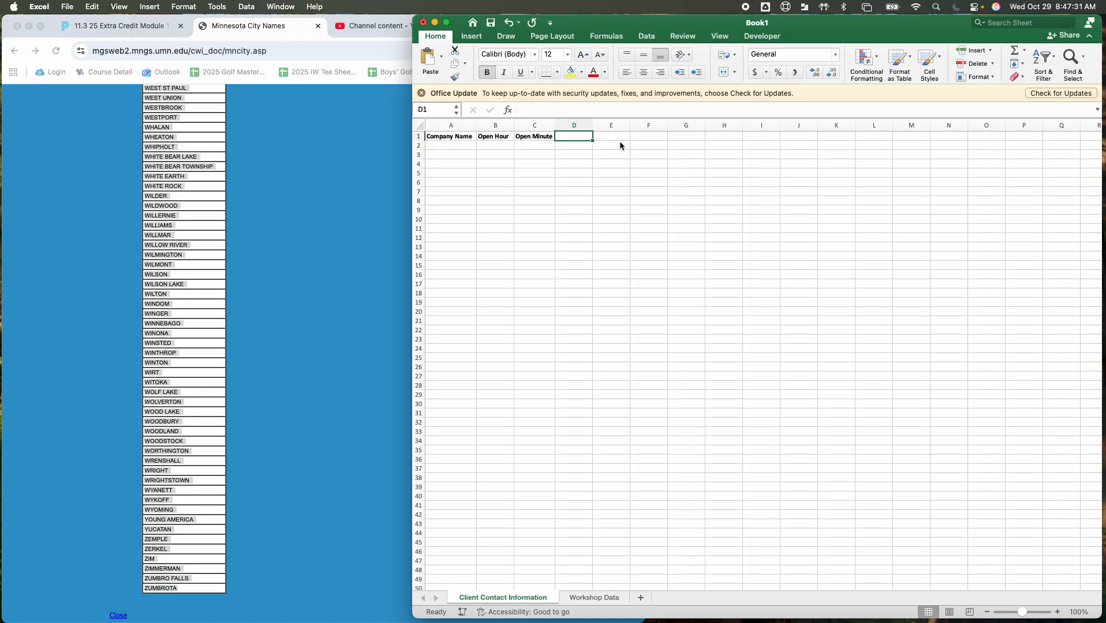
{"action": "type", "text": "PM/"}
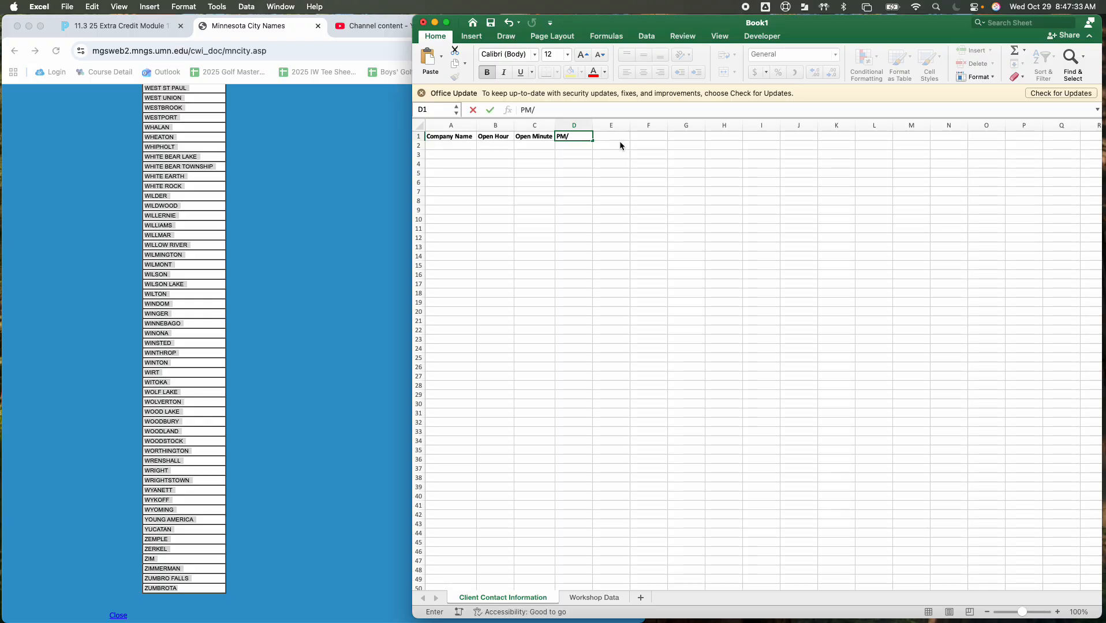
{"action": "type", "text": "AM"}
{"action": "key", "text": "Tab"}
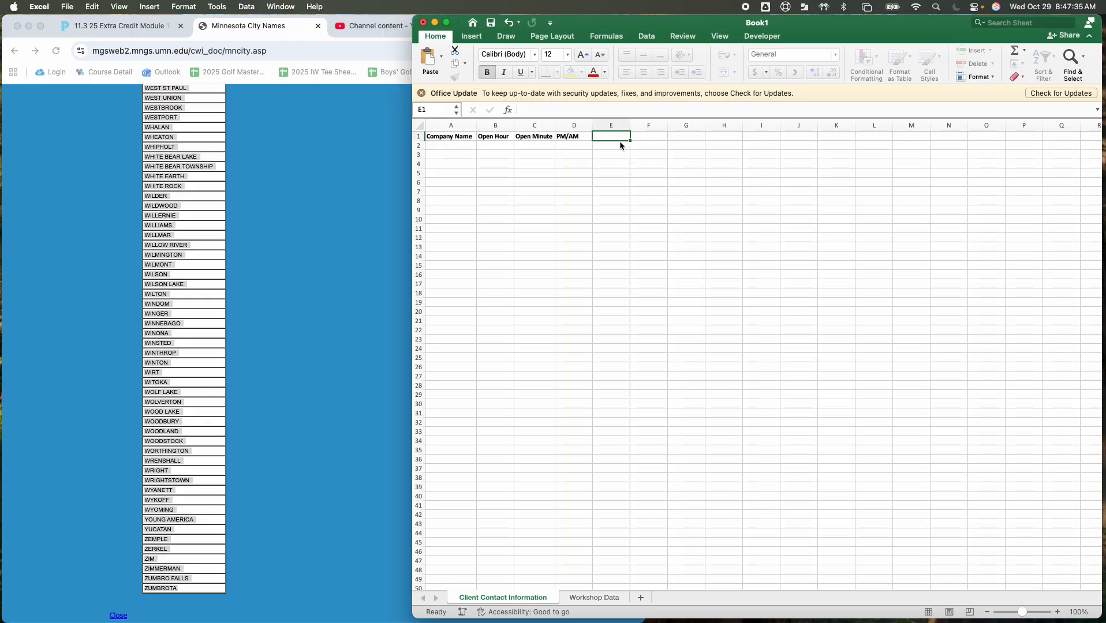
{"action": "left_click_drag", "start_coordinate": [591, 125], "coordinate": [581, 125]}
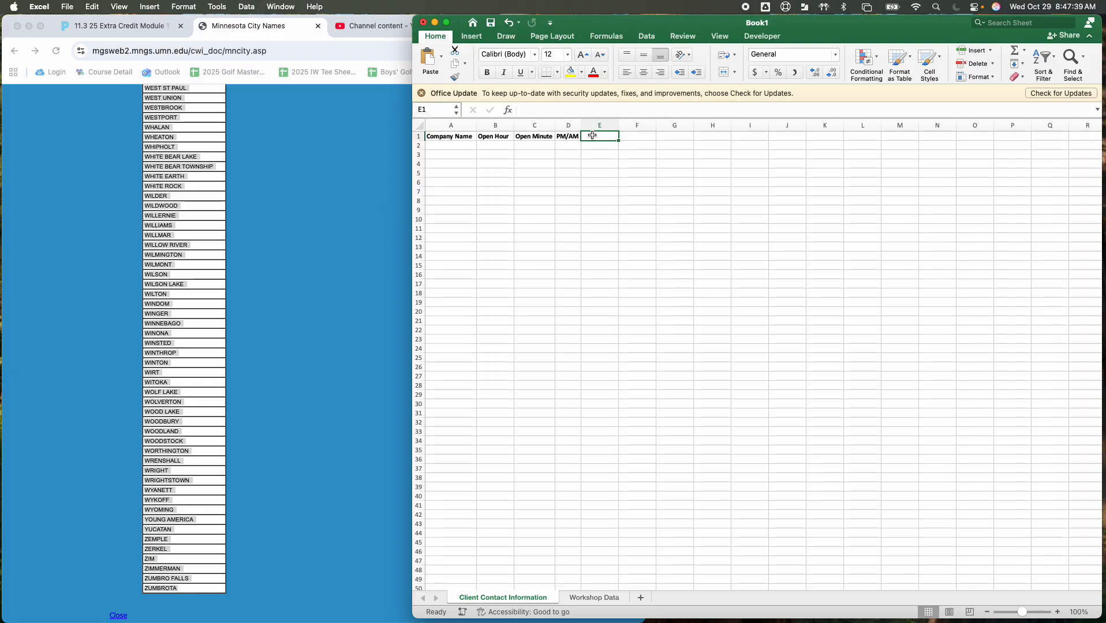
Enter the bold heading Close Hour in cell E1
{"action": "key", "text": "super+b"}
{"action": "type", "text": "Close Hour"}
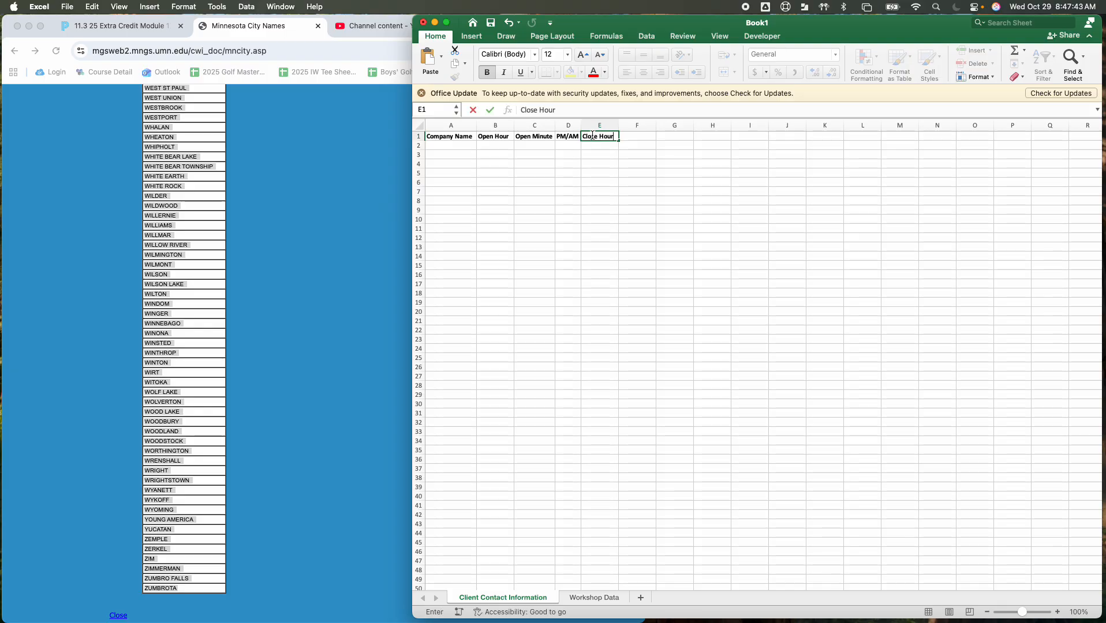
Try pasting the clipboard contents into F1, undo the paste, and enter the bold heading Close Hour in that cell
{"action": "left_click", "coordinate": [651, 135]}
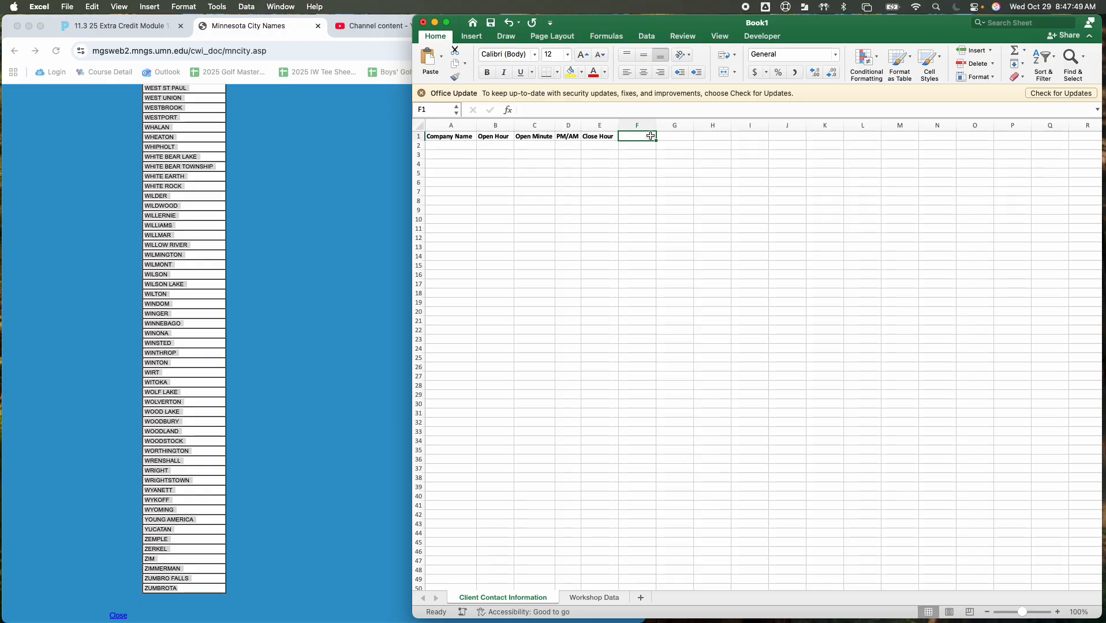
{"action": "key", "text": "super+v"}
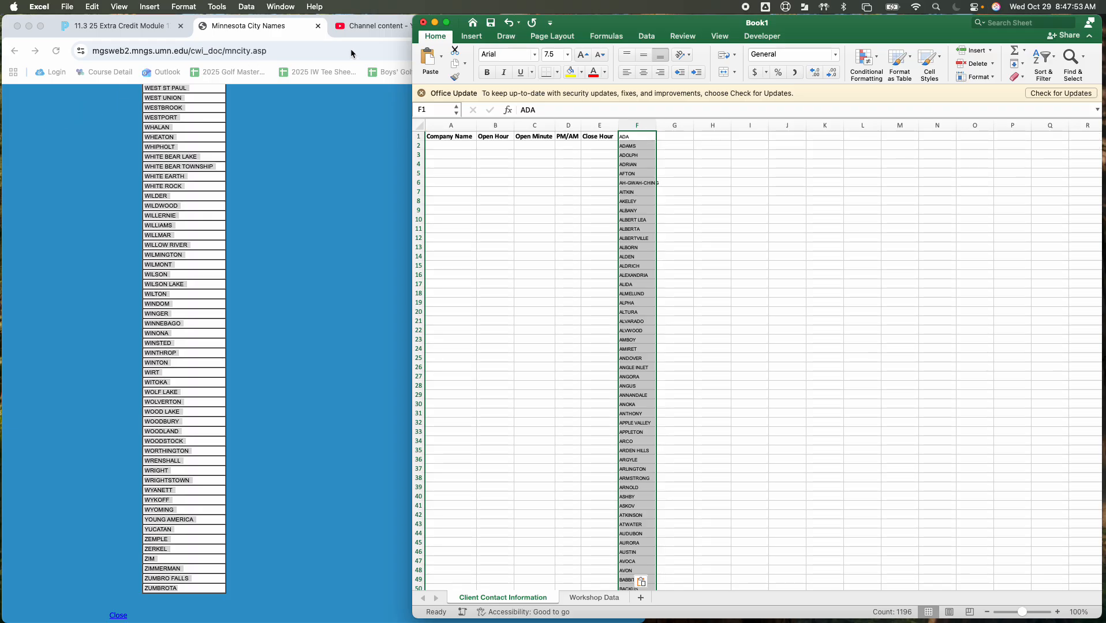
{"action": "left_click", "coordinate": [509, 23]}
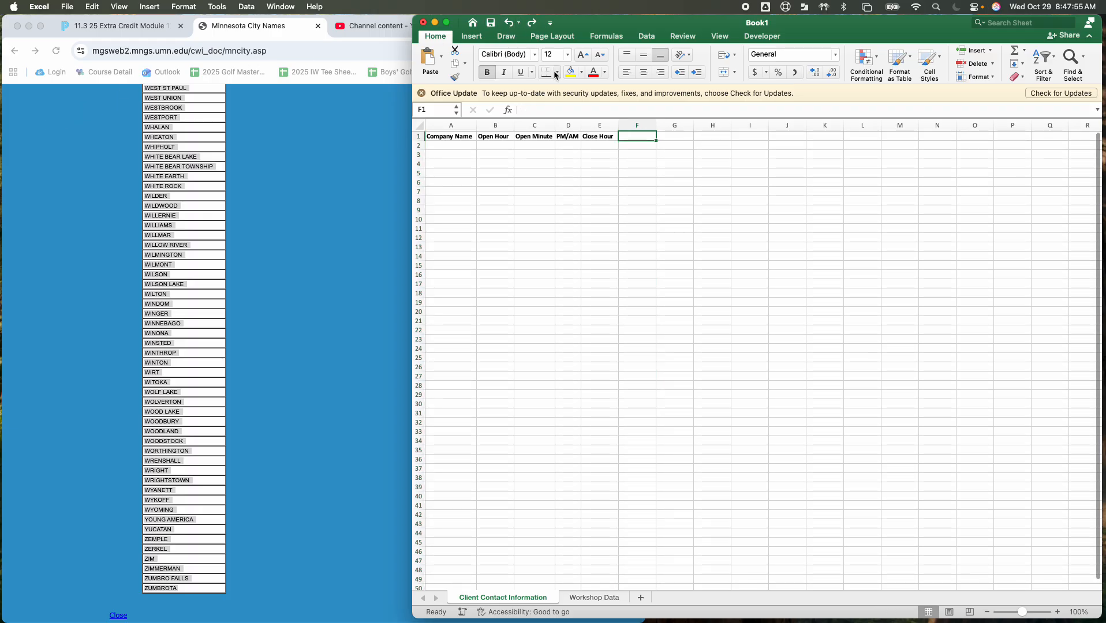
{"action": "type", "text": "Close Hour"}
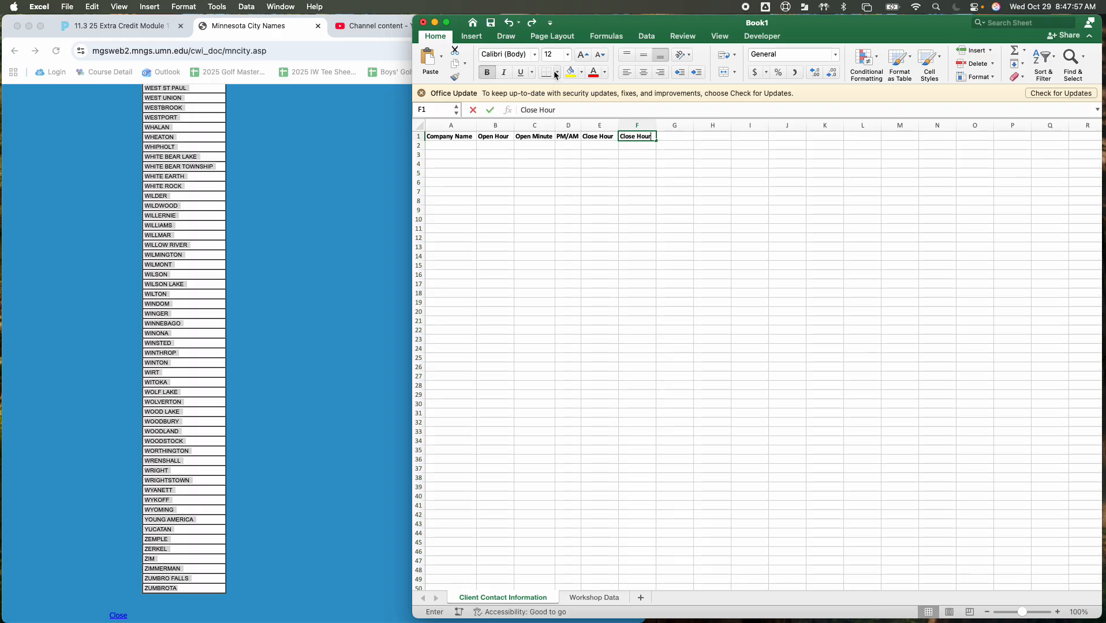
{"action": "key", "text": "Tab"}
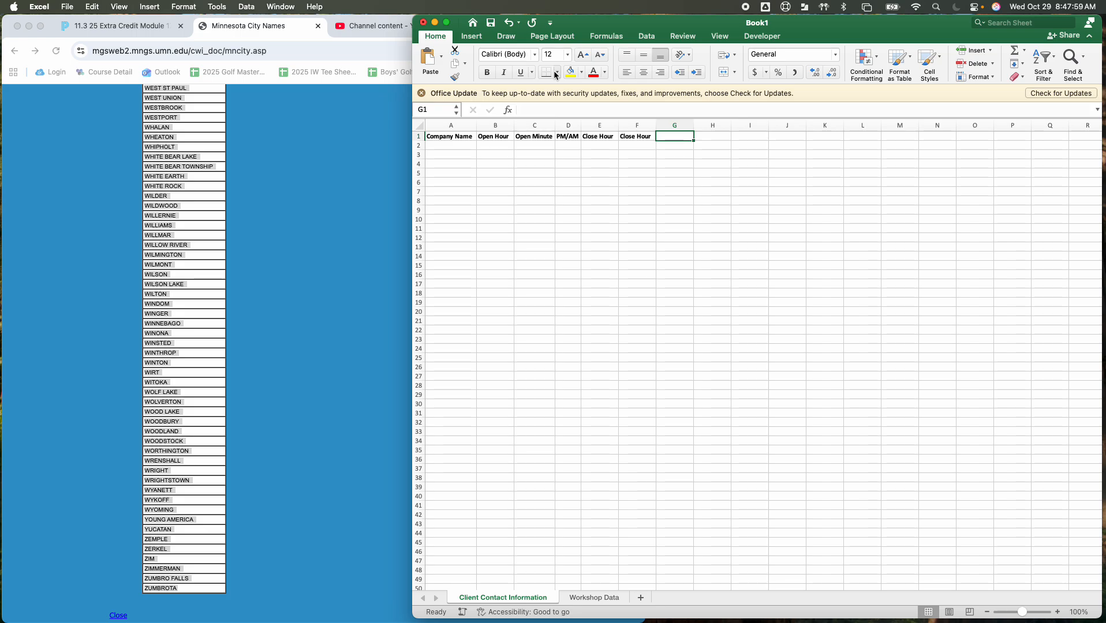
Enter the bold heading PM/AM in cell G1, with both letters of PM capitalised
{"action": "type", "text": "Pm/"}
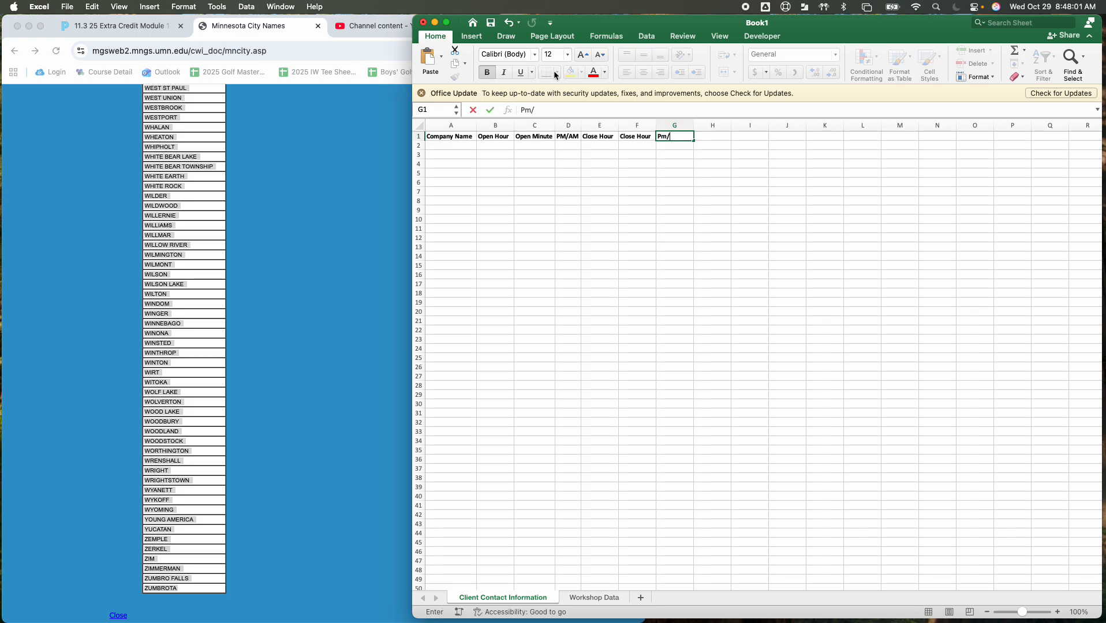
{"action": "type", "text": "AM"}
{"action": "left_click", "coordinate": [662, 139]}
{"action": "key", "text": "Delete"}
{"action": "type", "text": "M"}
Enter the bold heading Phone Number in cell H1 and widen column H to fit it
{"action": "left_click", "coordinate": [711, 137]}
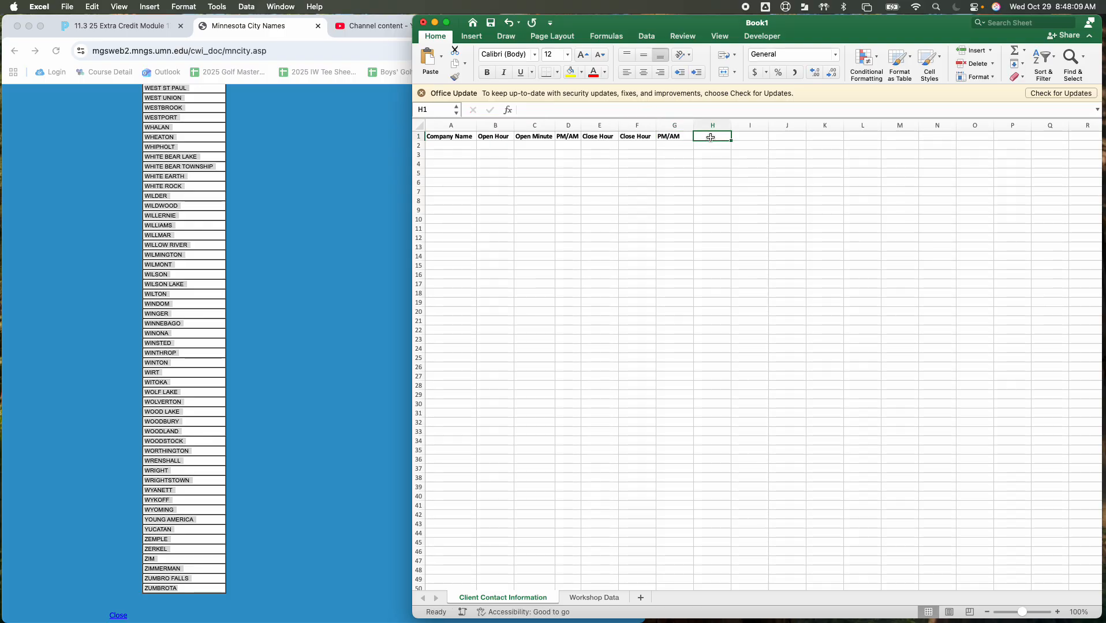
{"action": "type", "text": "Phone Number"}
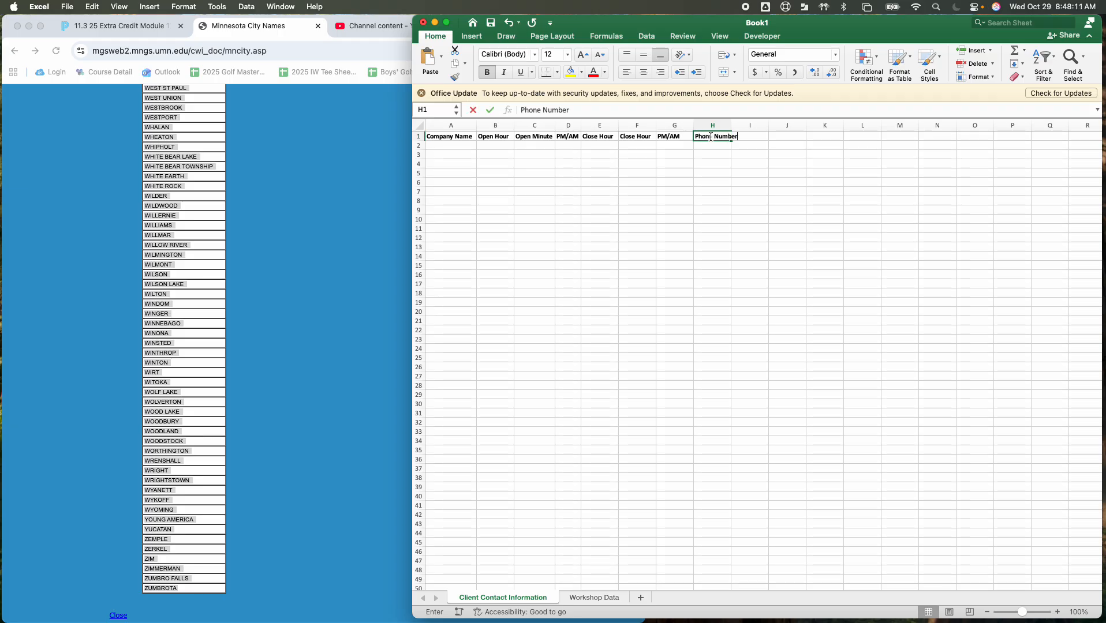
{"action": "left_click", "coordinate": [705, 174]}
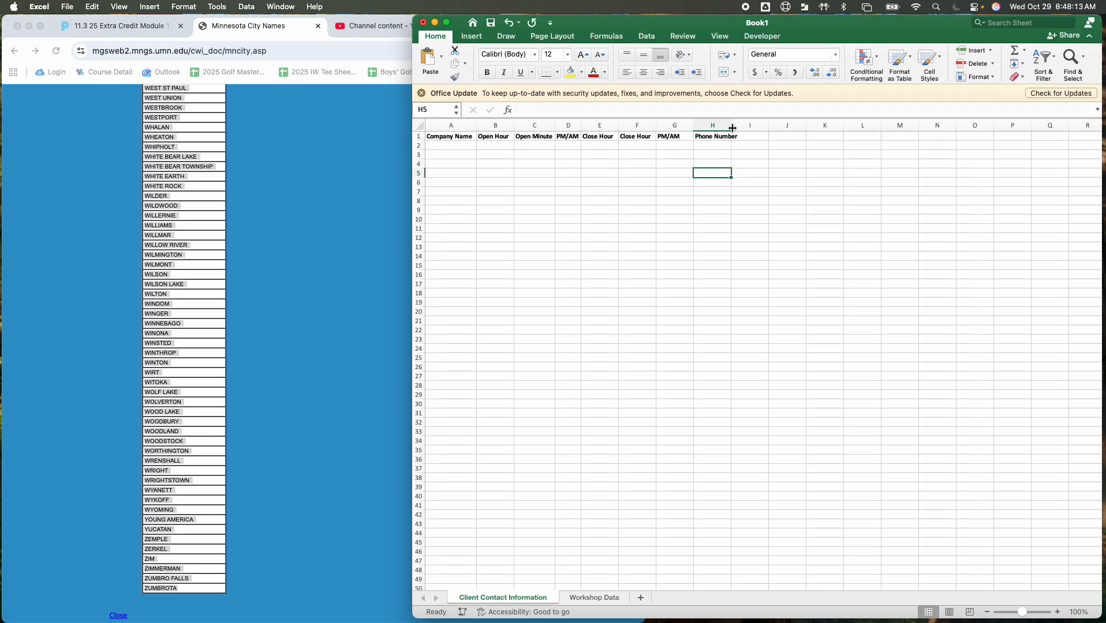
{"action": "left_click_drag", "start_coordinate": [732, 128], "coordinate": [740, 128]}
Enter the bold headings Address in cell I1 and City in cell J1
{"action": "left_click", "coordinate": [762, 134]}
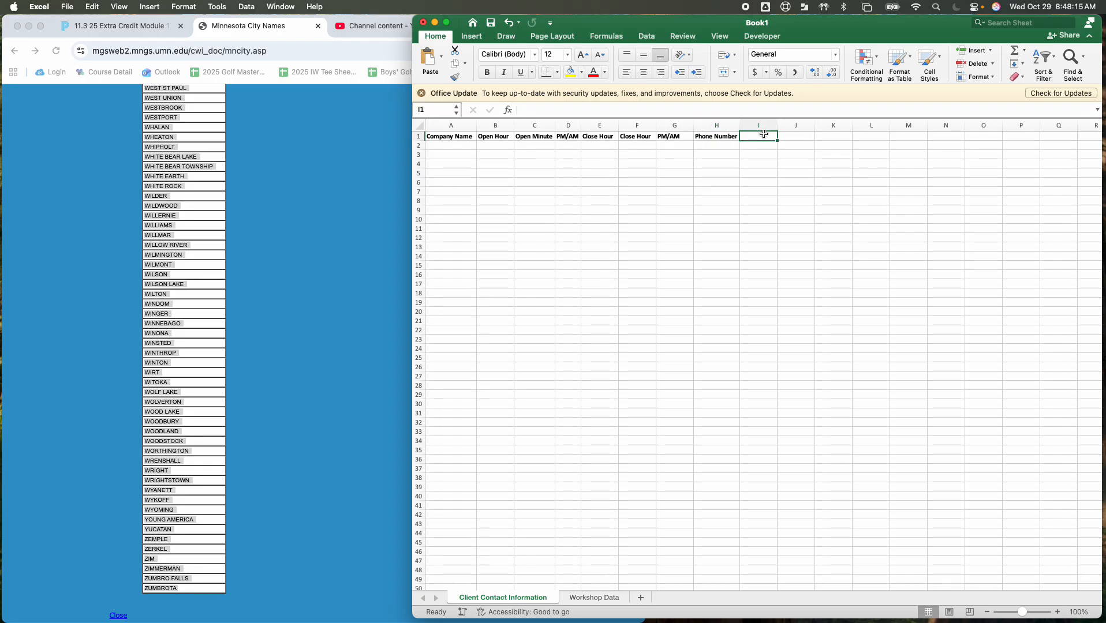
{"action": "type", "text": "Address"}
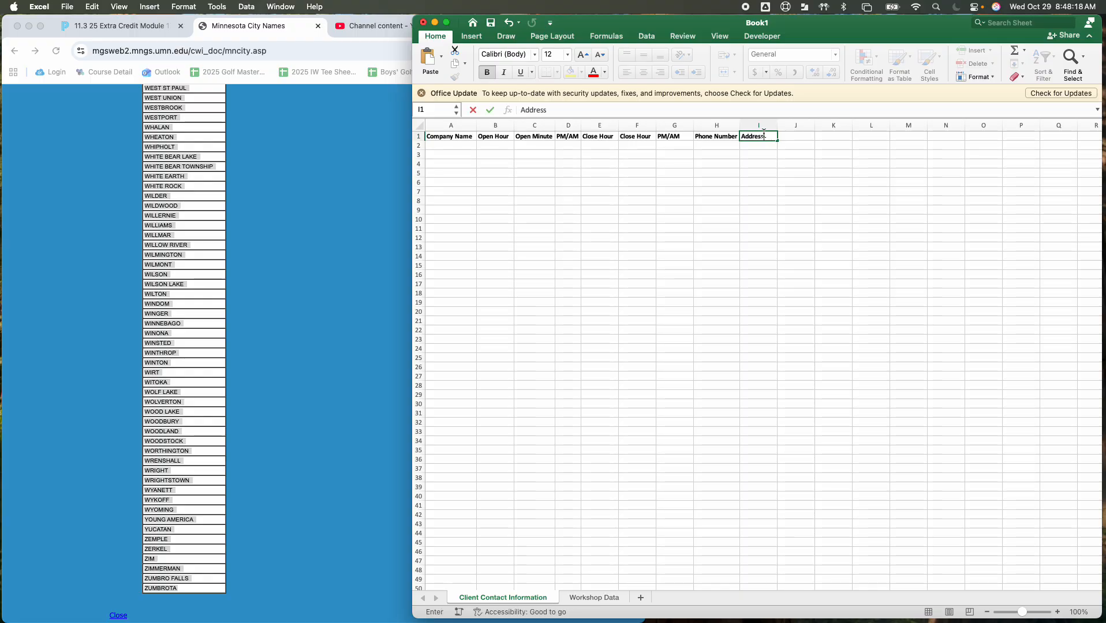
{"action": "key", "text": "Tab"}
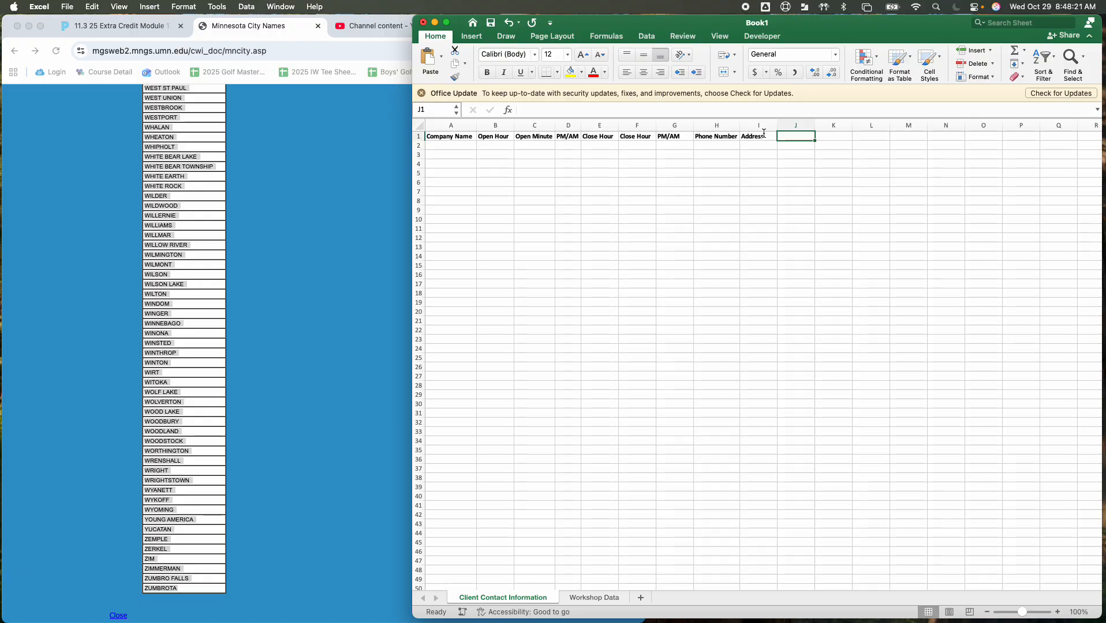
{"action": "type", "text": "City"}
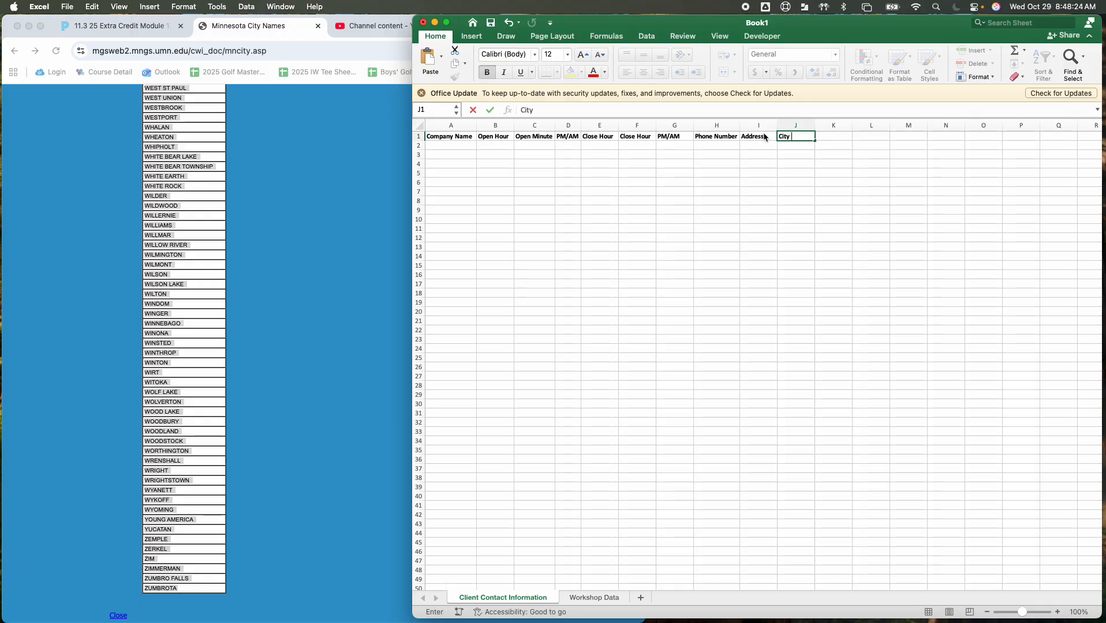
{"action": "key", "text": "Tab"}
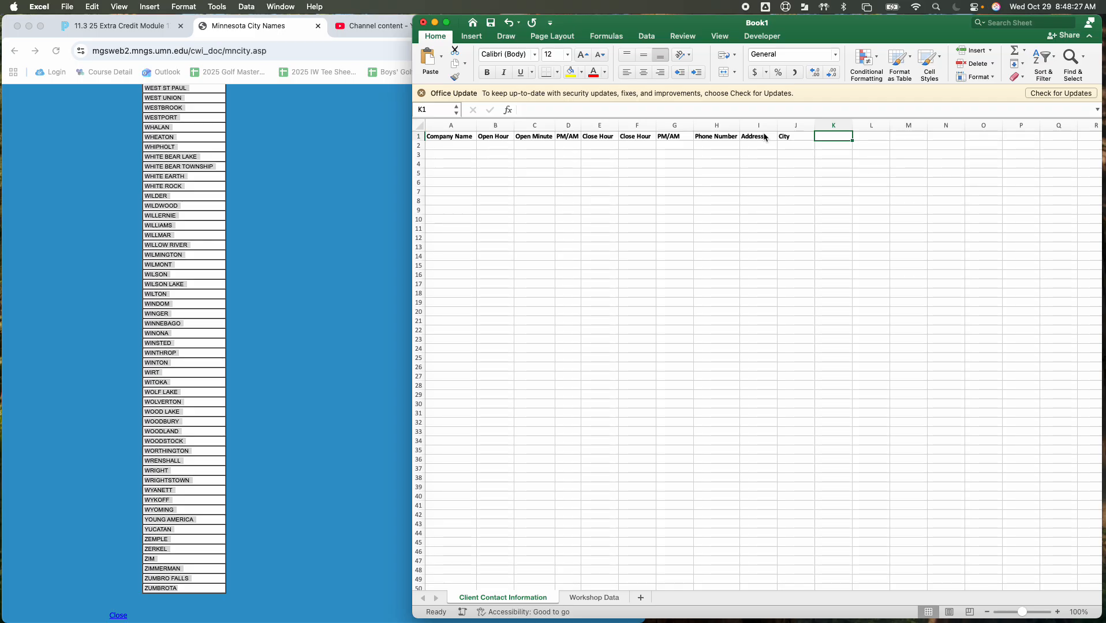
Enter the bold headings State in cell K1 and Zipcode in cell L1
{"action": "key", "text": "super+b"}
{"action": "type", "text": "State"}
{"action": "key", "text": "Tab"}
{"action": "key", "text": "super+b"}
{"action": "type", "text": "Zi"}
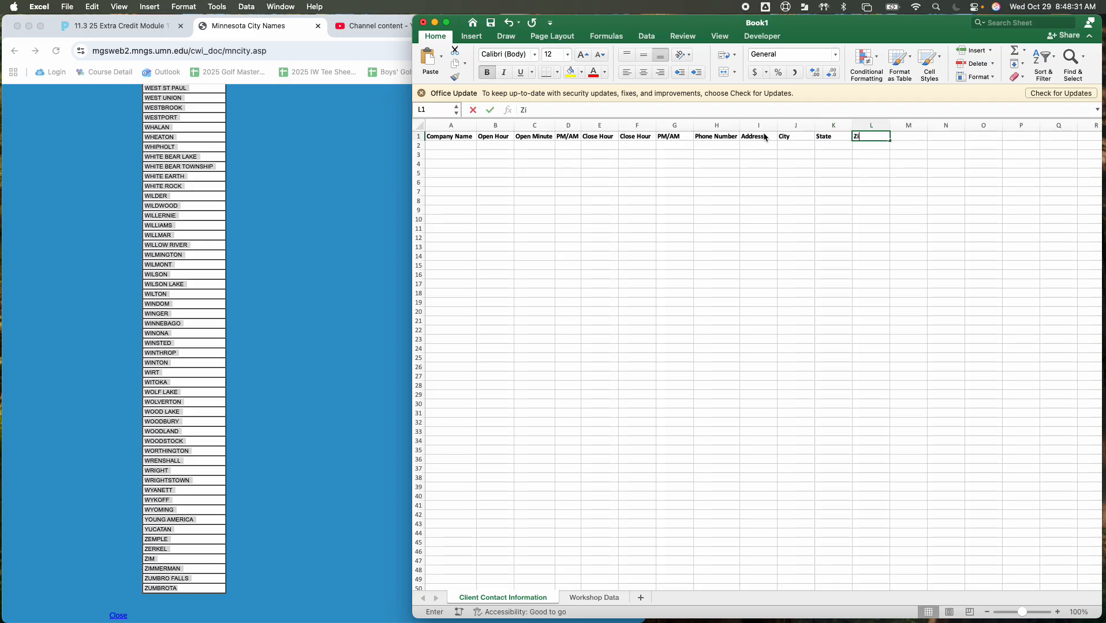
{"action": "type", "text": "pc"}
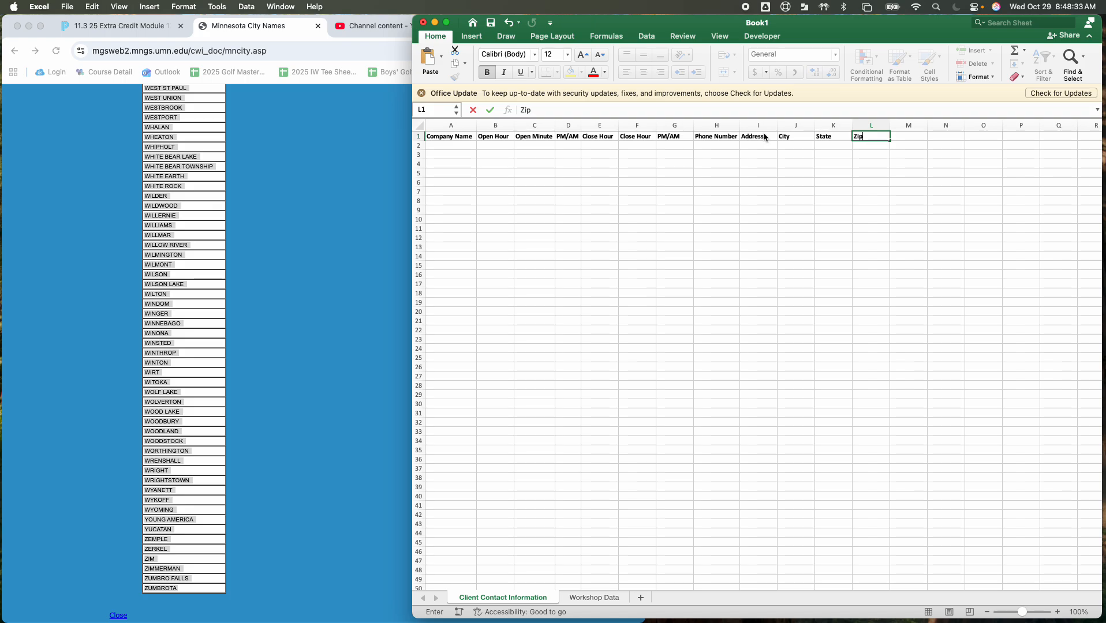
{"action": "type", "text": "ode"}
{"action": "left_click", "coordinate": [726, 168]}
Center the headings in A1:L1 and fill their cells with yellow
{"action": "left_click_drag", "start_coordinate": [869, 137], "coordinate": [453, 138]}
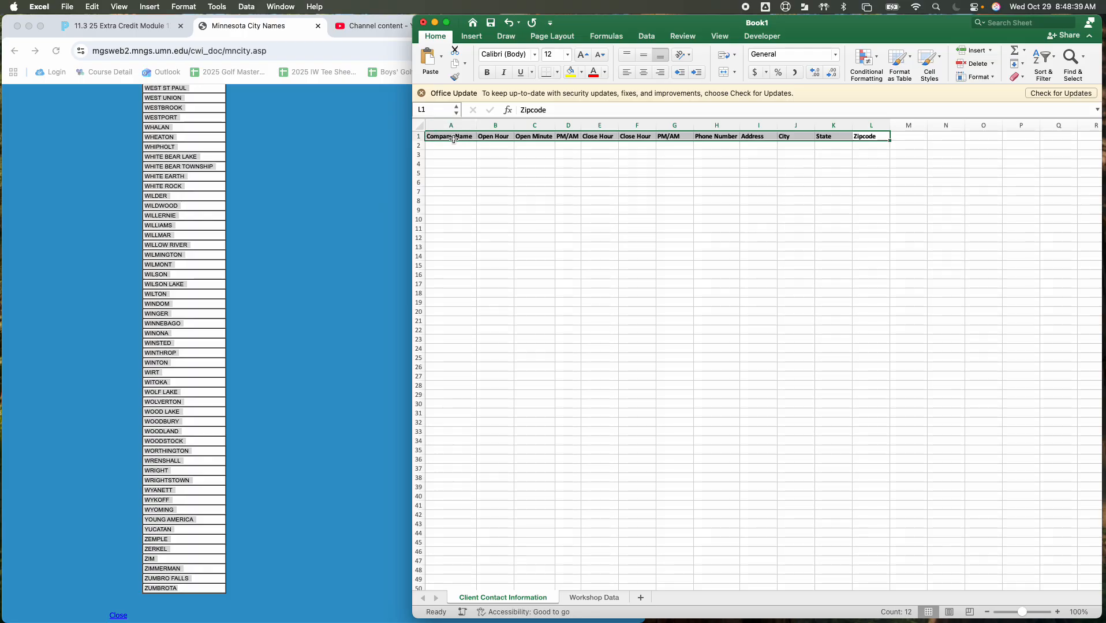
{"action": "left_click", "coordinate": [643, 72]}
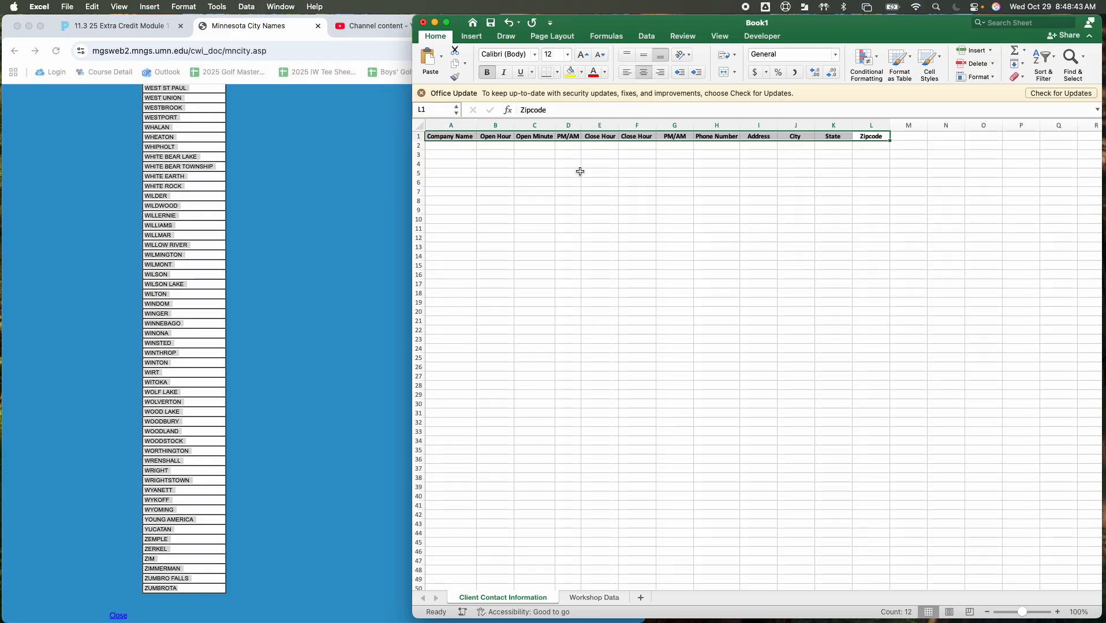
{"action": "left_click", "coordinate": [580, 73]}
{"action": "left_click", "coordinate": [608, 205]}
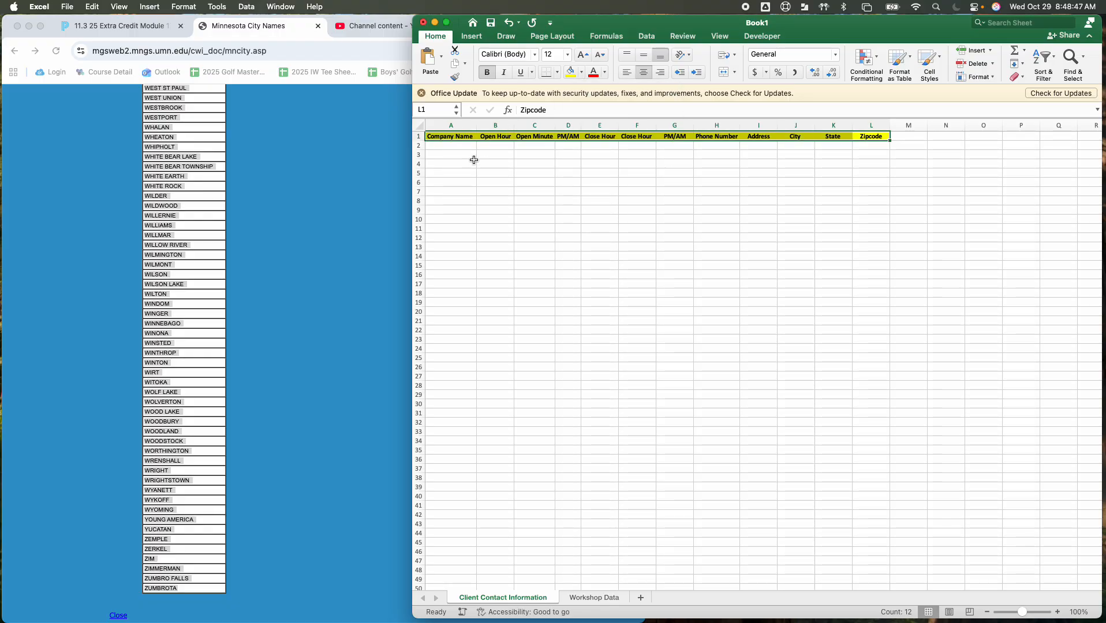
Fill the Company Name column yellow from A1 down to A32
{"action": "left_click", "coordinate": [465, 137]}
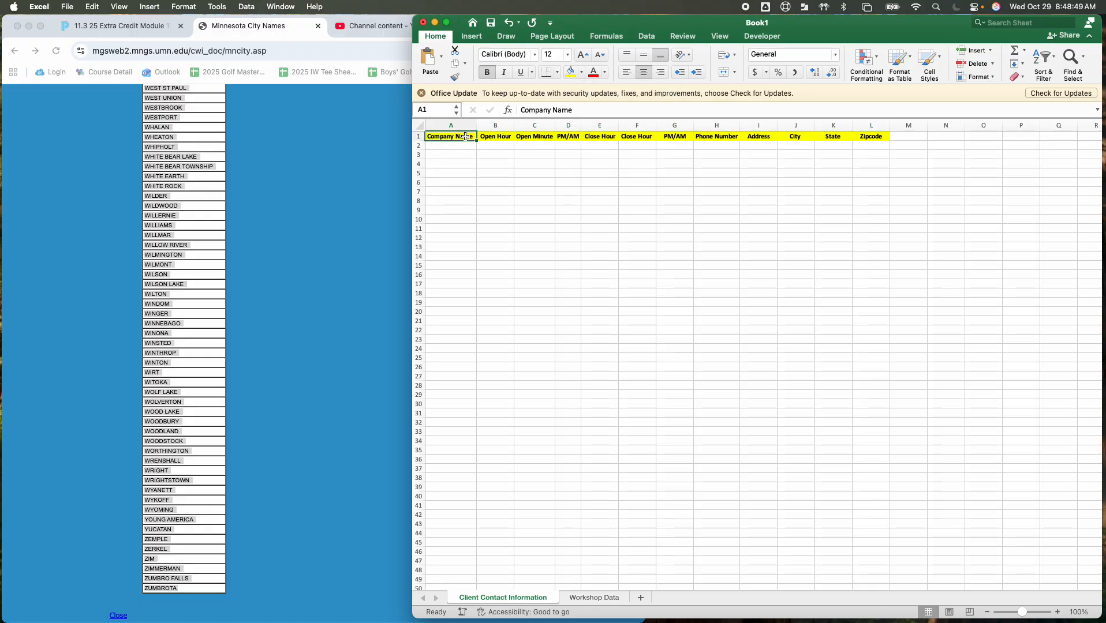
{"action": "left_click_drag", "start_coordinate": [466, 136], "coordinate": [465, 422]}
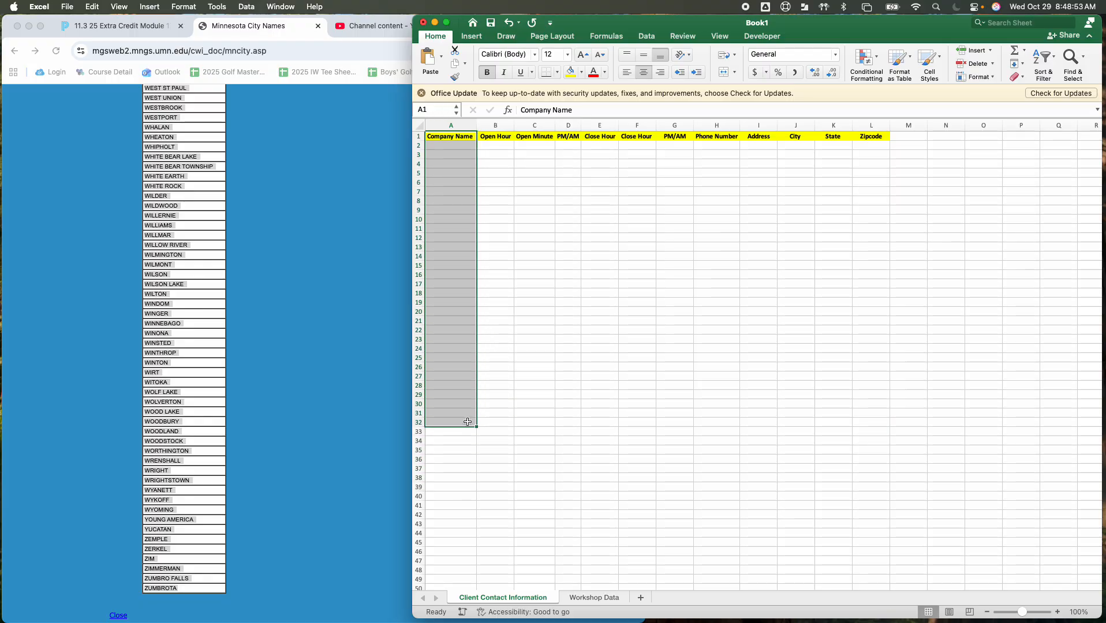
{"action": "left_click", "coordinate": [568, 70]}
Apply borders to all cells in the range A1:L32
{"action": "left_click", "coordinate": [463, 138]}
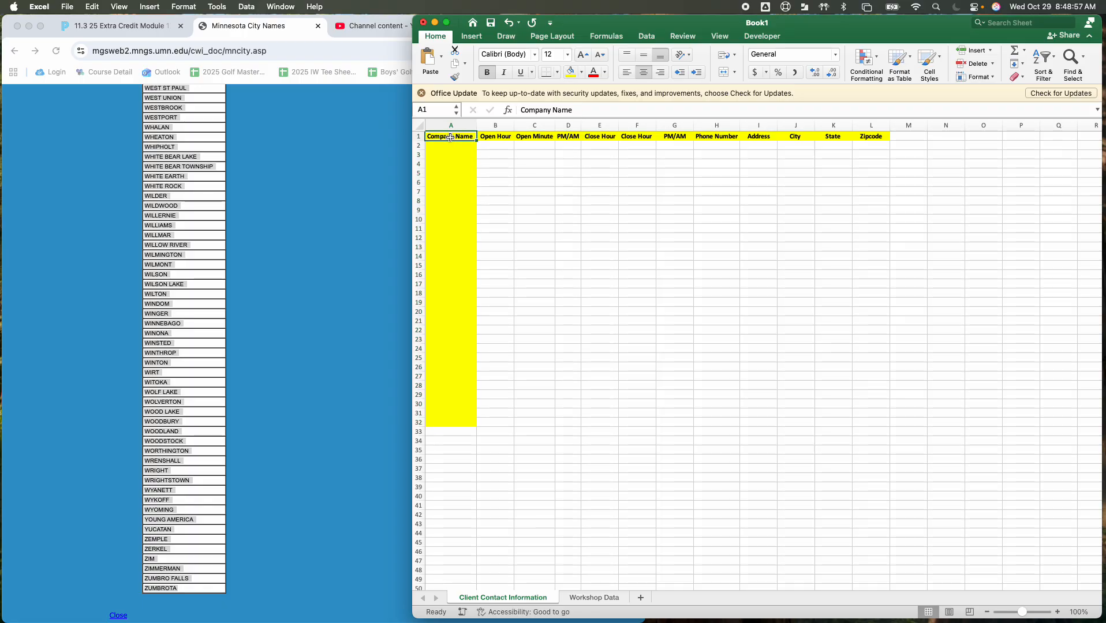
{"action": "mouse_move", "coordinate": [456, 139]}
{"action": "left_mouse_down"}
{"action": "mouse_move", "coordinate": [516, 157]}
{"action": "mouse_move", "coordinate": [739, 292]}
{"action": "mouse_move", "coordinate": [815, 361]}
{"action": "mouse_move", "coordinate": [929, 434]}
{"action": "mouse_move", "coordinate": [856, 427]}
{"action": "left_mouse_up"}
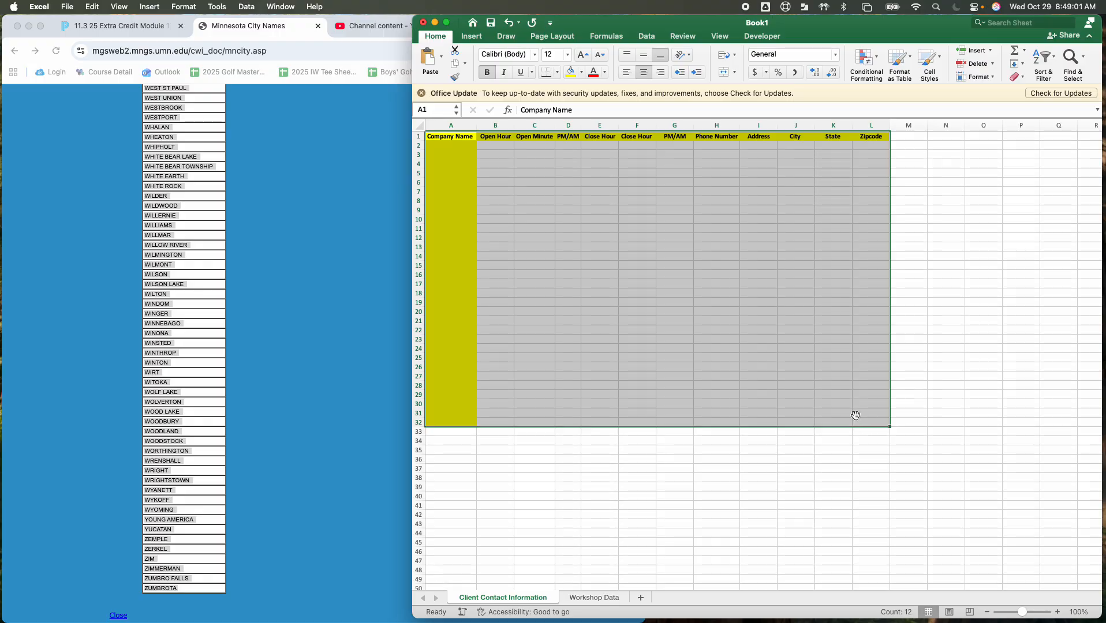
{"action": "left_click", "coordinate": [557, 72]}
{"action": "left_click", "coordinate": [556, 179]}
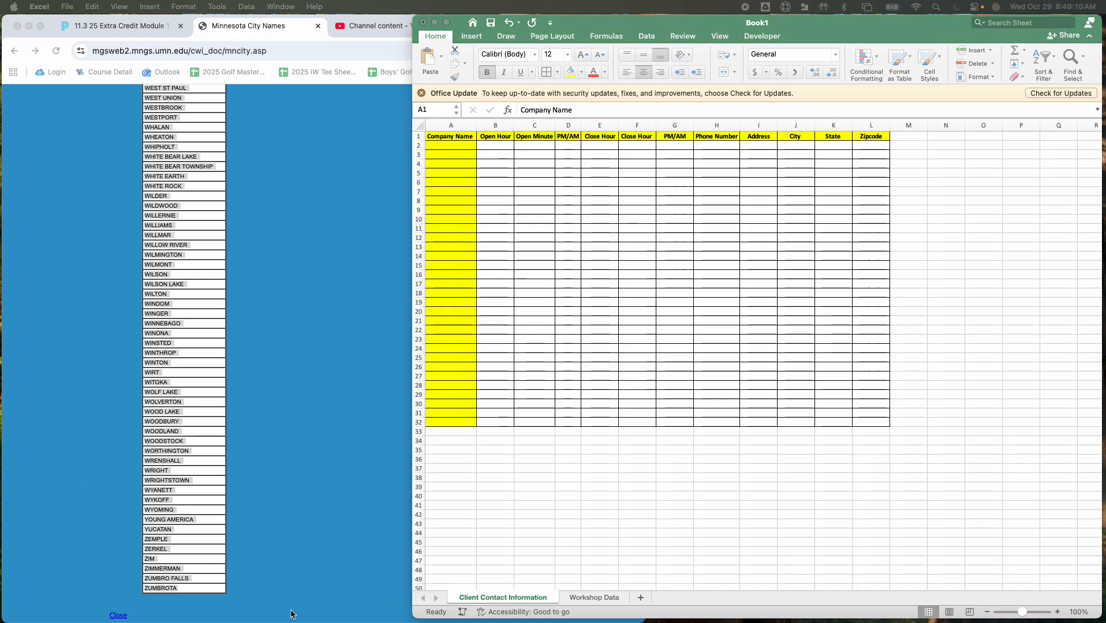
On the Workshop Data sheet, enter PM in cell C3 and AM in cell C4 under the PM/AM heading
{"action": "left_click", "coordinate": [599, 599]}
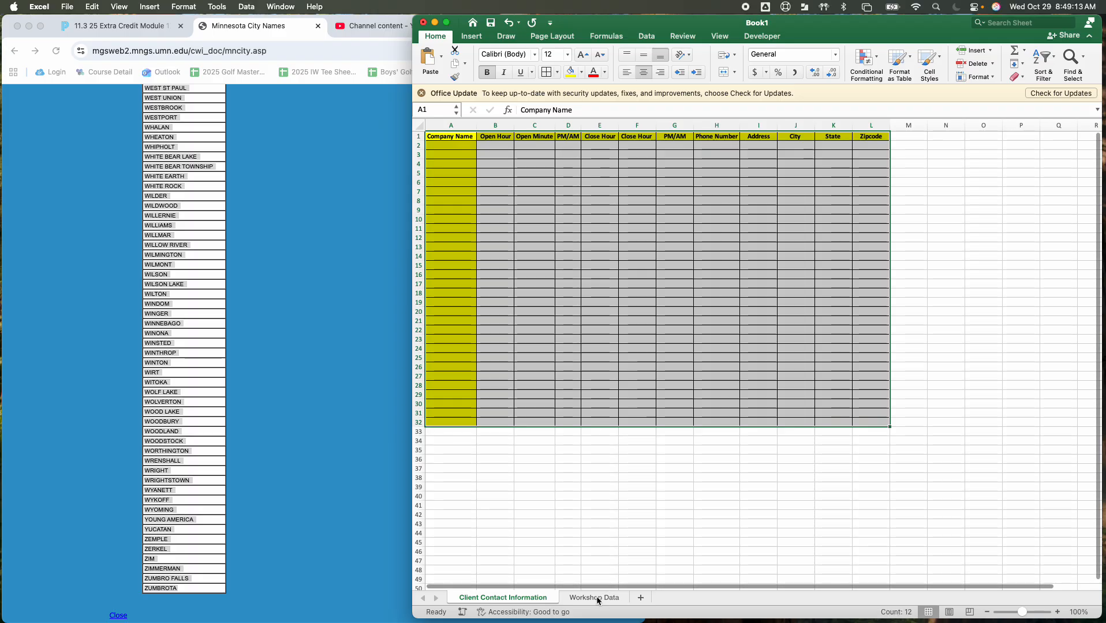
{"action": "left_click", "coordinate": [599, 599]}
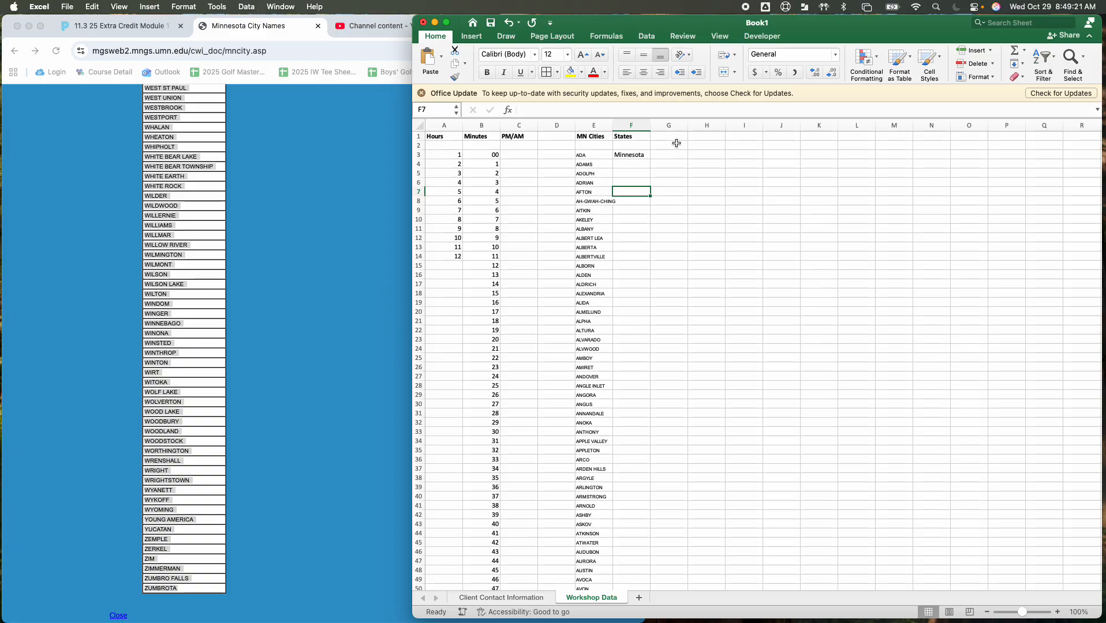
{"action": "left_click", "coordinate": [519, 154]}
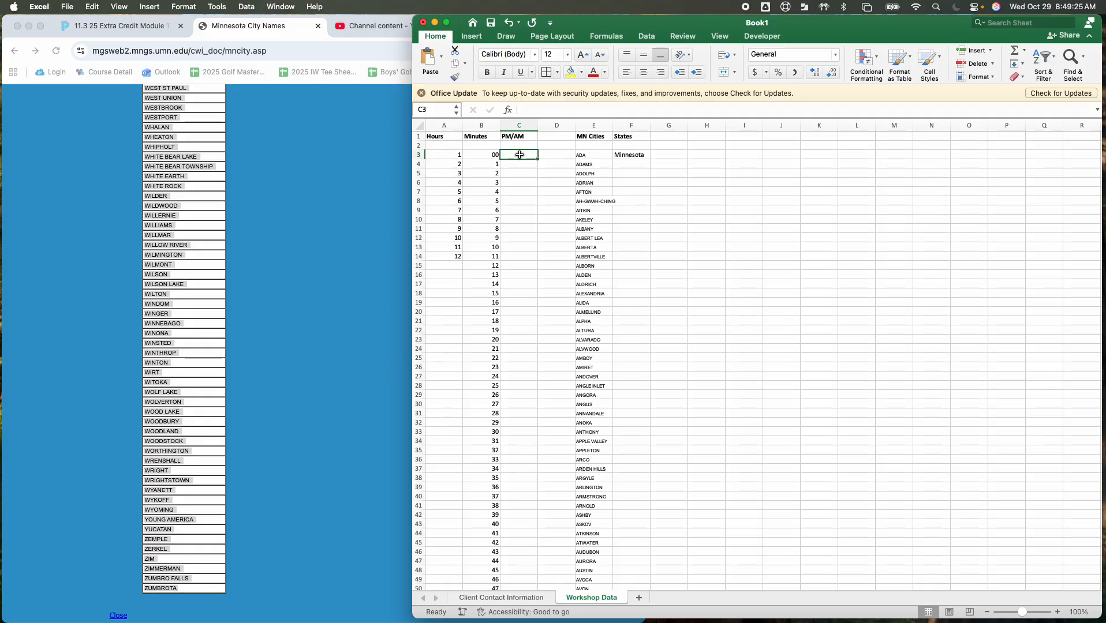
{"action": "type", "text": "PM"}
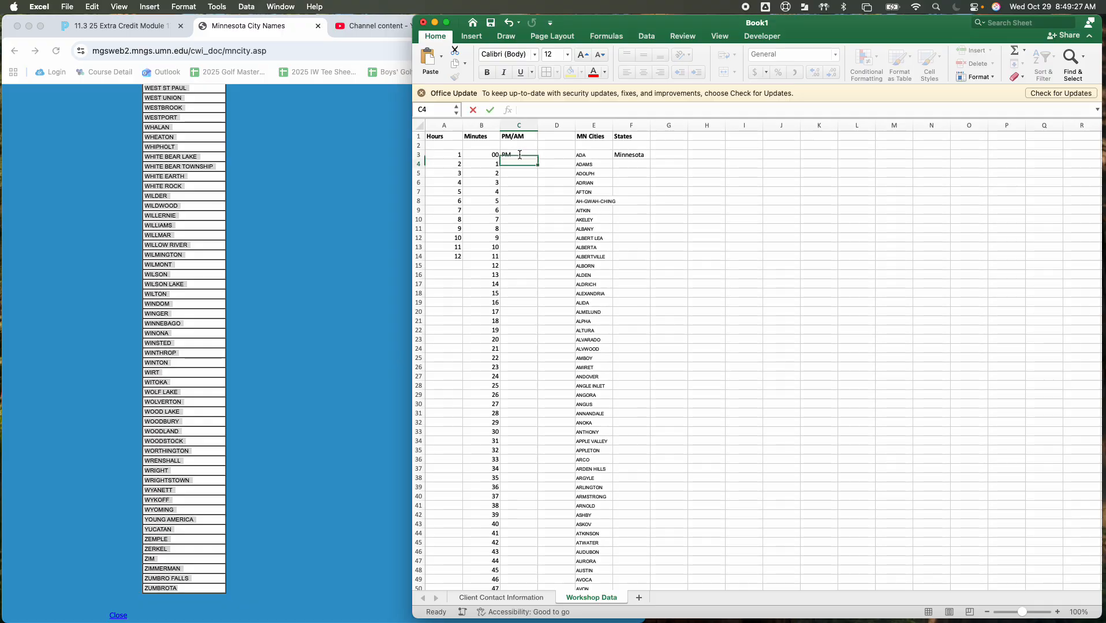
{"action": "key", "text": "Return"}
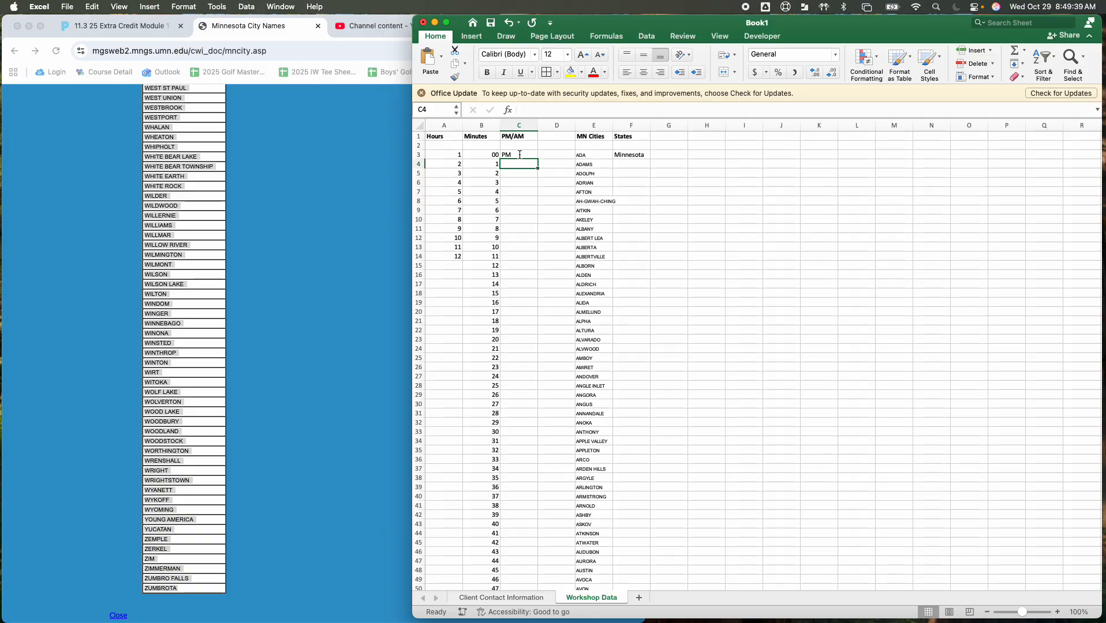
{"action": "type", "text": "AM"}
{"action": "left_click", "coordinate": [524, 199]}
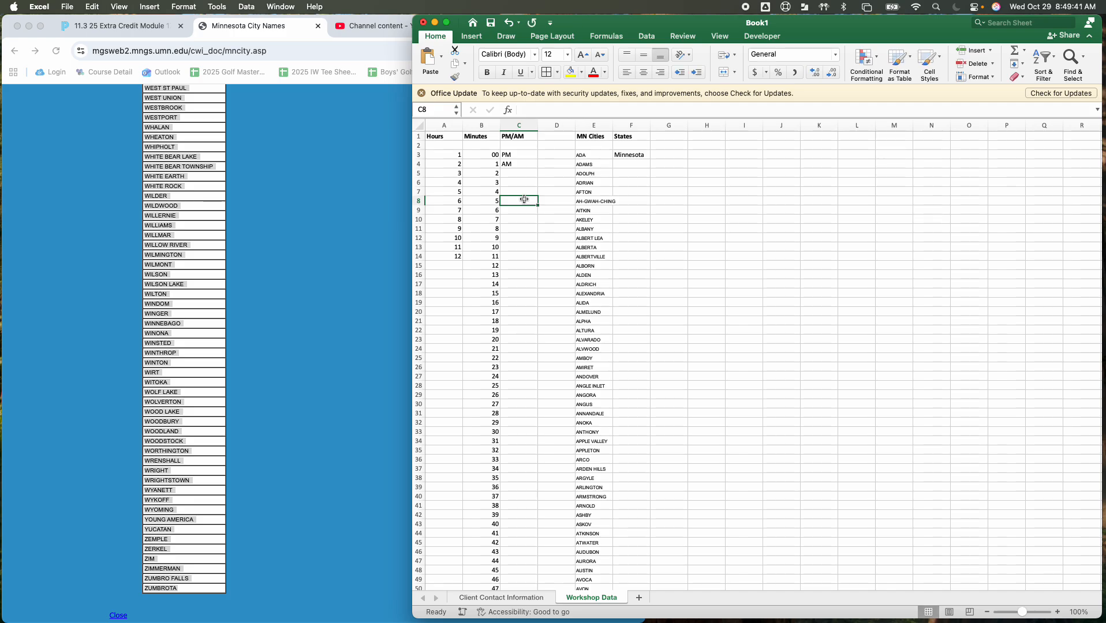
Select the whole Open Hour column on the Client Contact Information sheet and widen the workbook window across the screen
{"action": "left_click", "coordinate": [527, 599]}
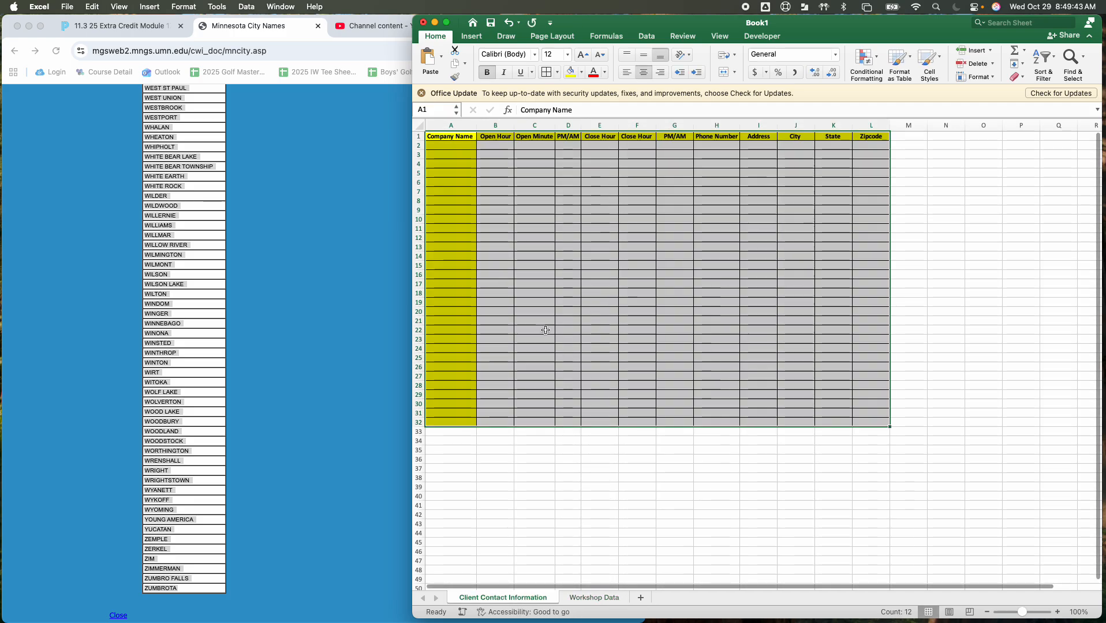
{"action": "left_click", "coordinate": [522, 229]}
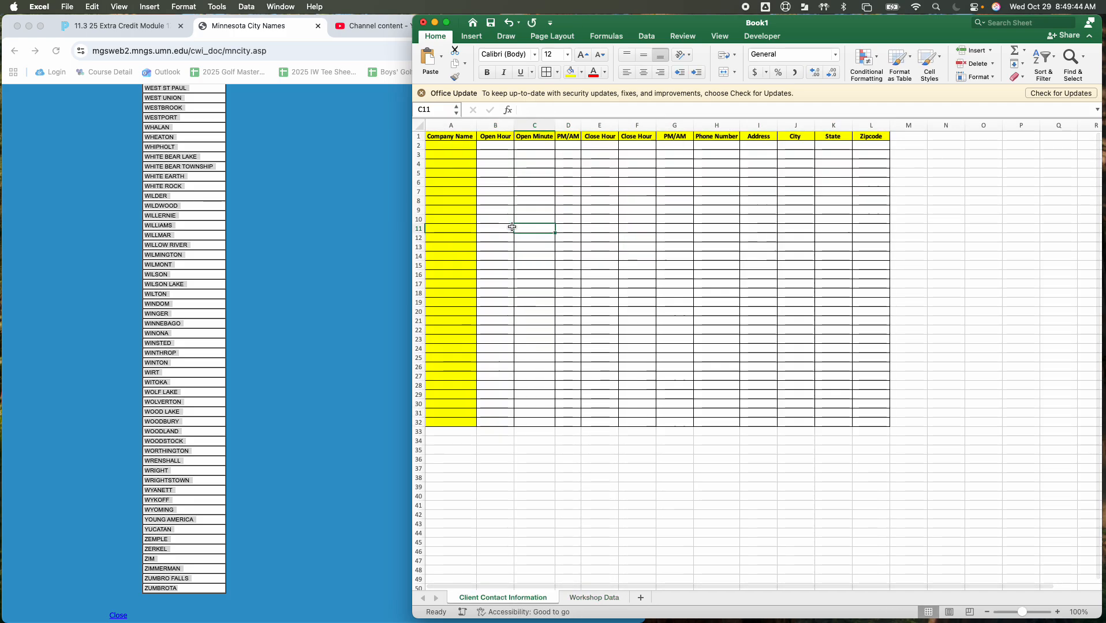
{"action": "left_click", "coordinate": [497, 124]}
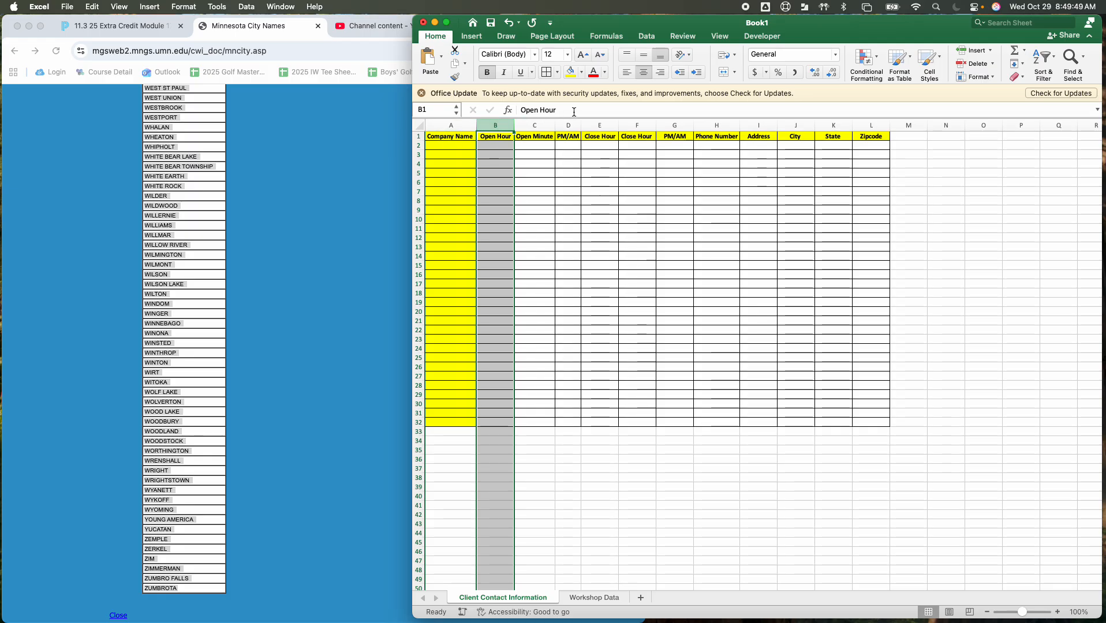
{"action": "left_click", "coordinate": [647, 36]}
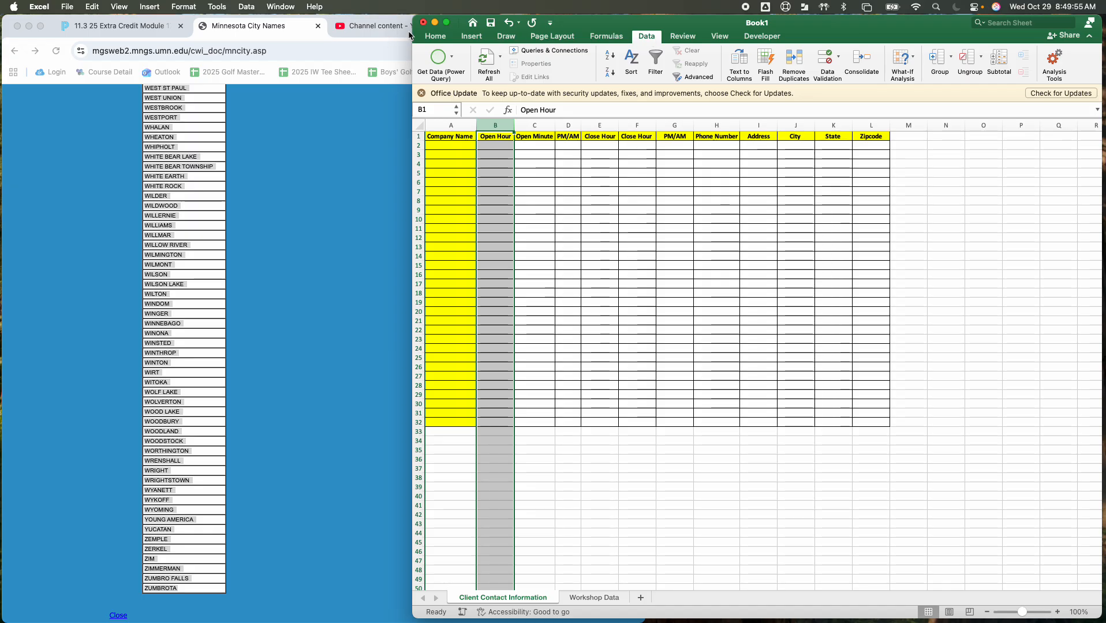
{"action": "left_click_drag", "start_coordinate": [409, 35], "coordinate": [37, 40]}
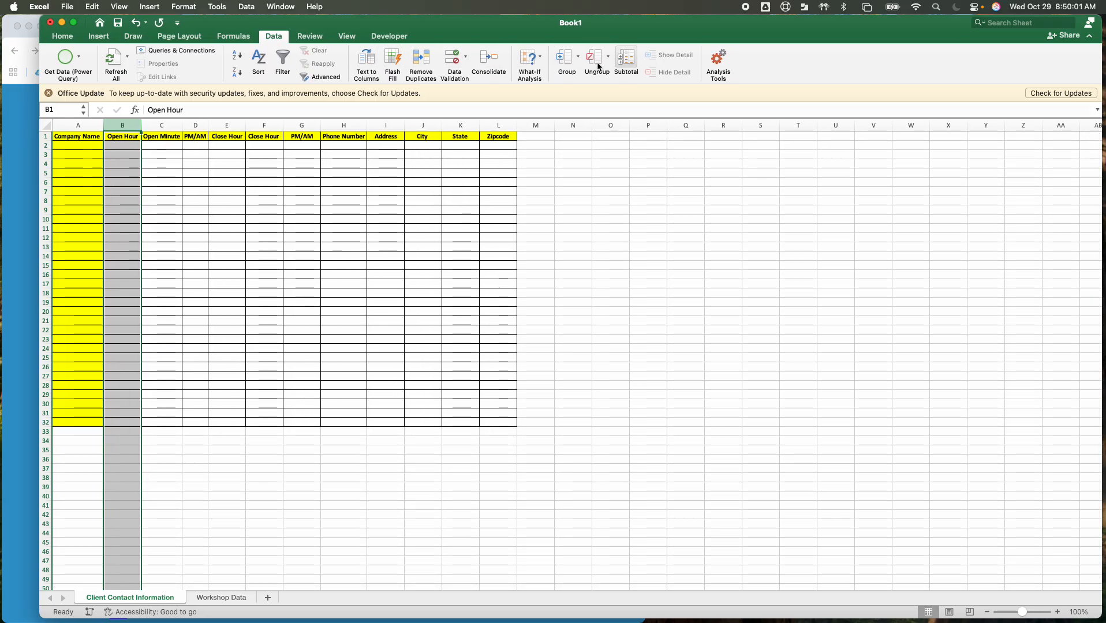
{"action": "left_click", "coordinate": [247, 6]}
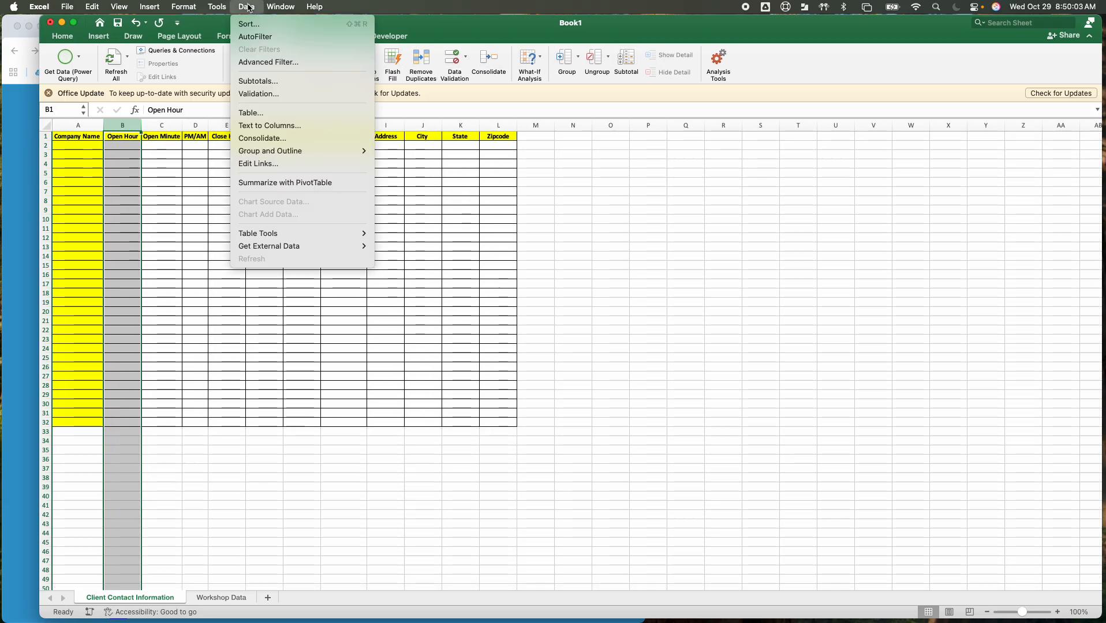
{"action": "key", "text": "Escape"}
{"action": "left_click", "coordinate": [68, 6]}
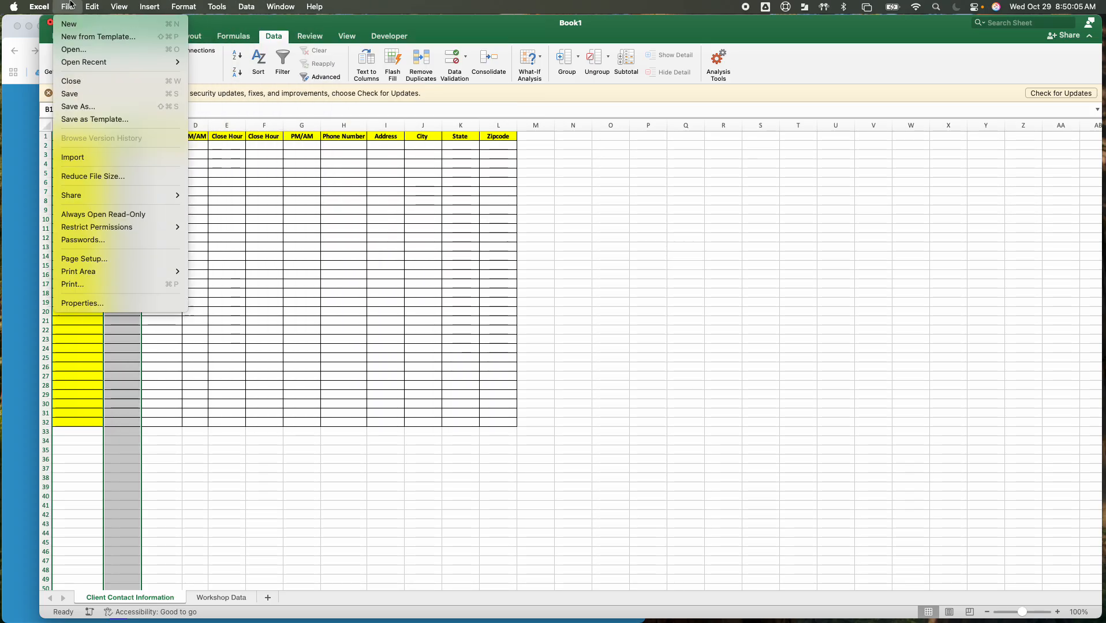
{"action": "mouse_move", "coordinate": [31, 8]}
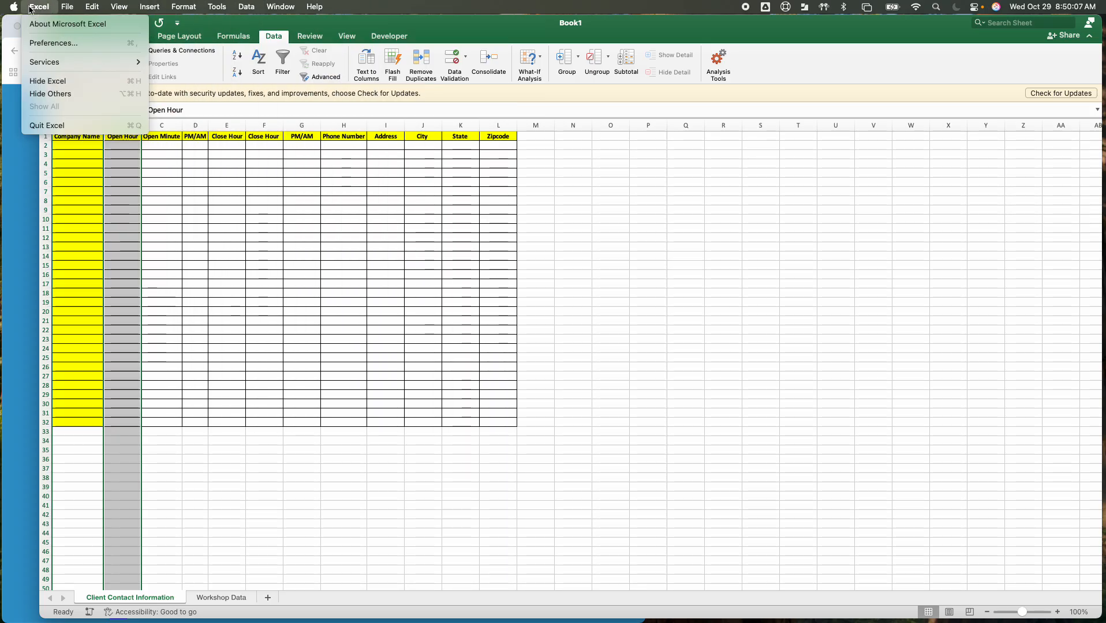
{"action": "mouse_move", "coordinate": [252, 8]}
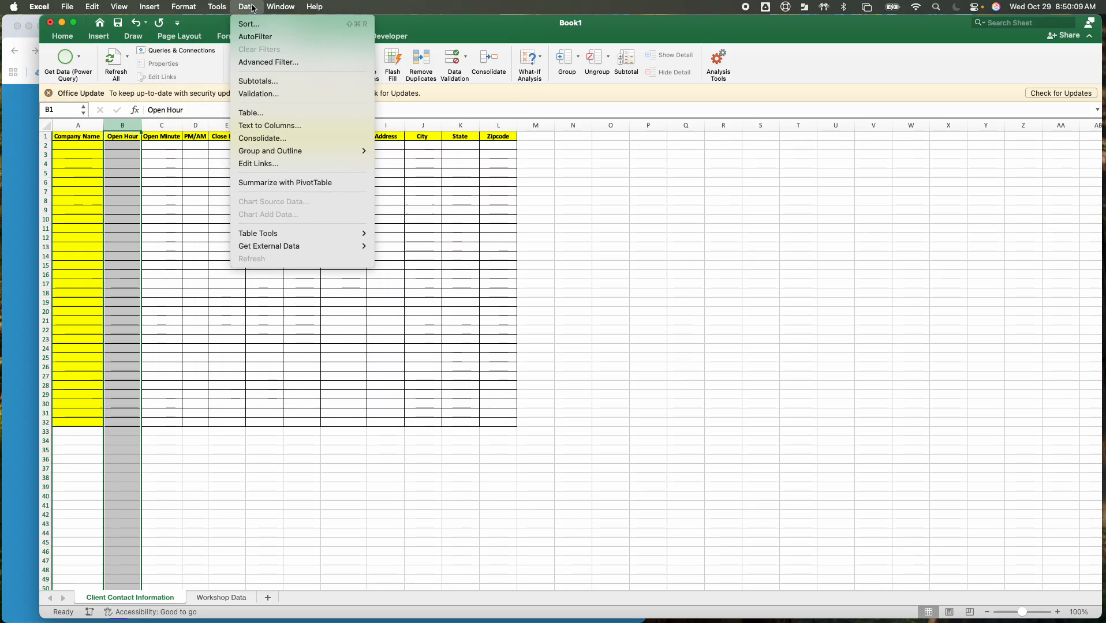
{"action": "left_click", "coordinate": [253, 8]}
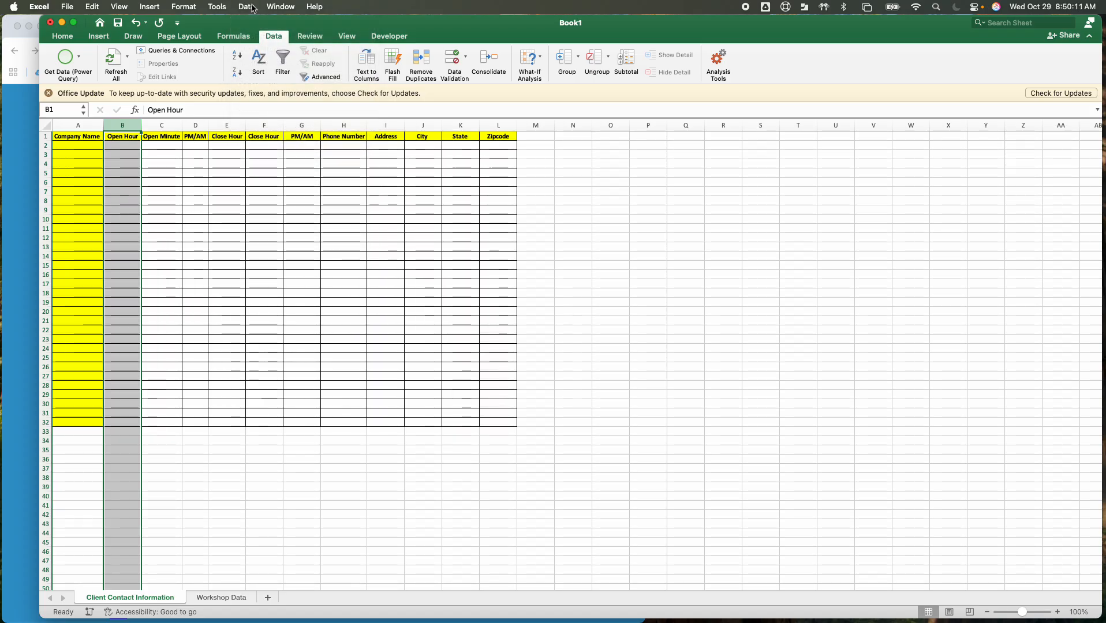
Add list data validation with an in-cell dropdown to the Open Hour column, using ='Workshop Data'!$A$2:$A$14 as its source
{"action": "left_click", "coordinate": [249, 7]}
{"action": "left_click", "coordinate": [261, 94]}
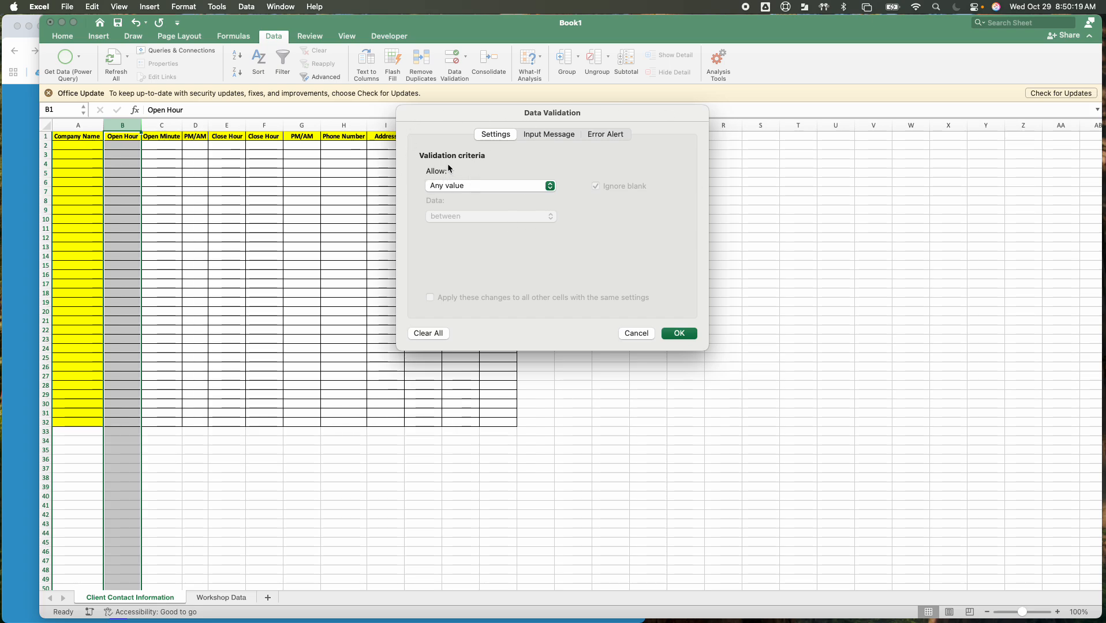
{"action": "left_click", "coordinate": [551, 187]}
{"action": "left_click", "coordinate": [507, 226]}
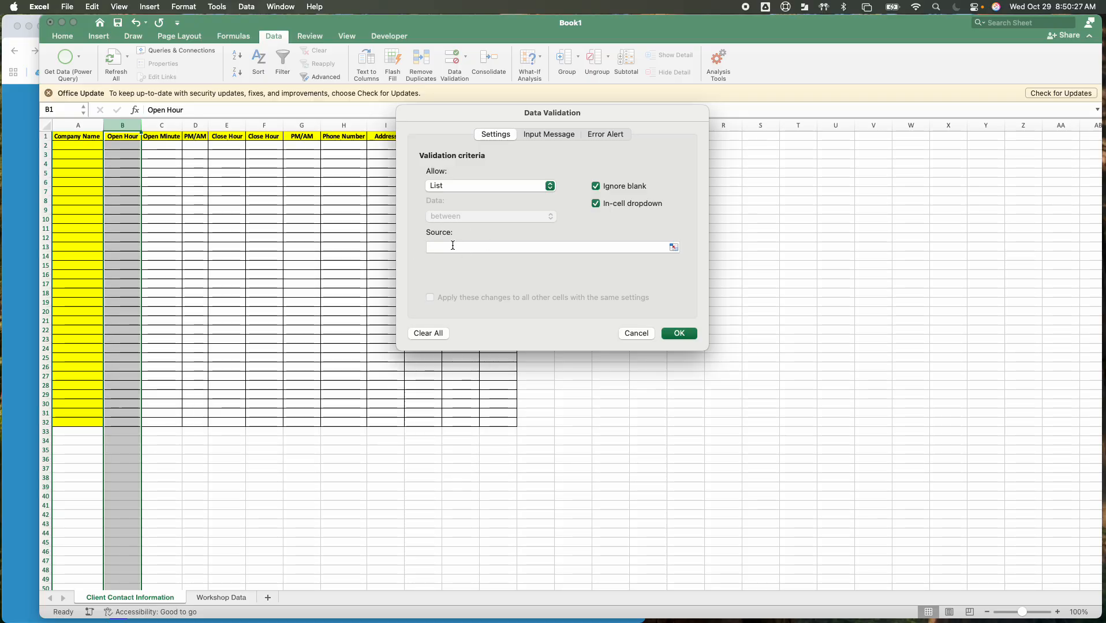
{"action": "left_click", "coordinate": [675, 248]}
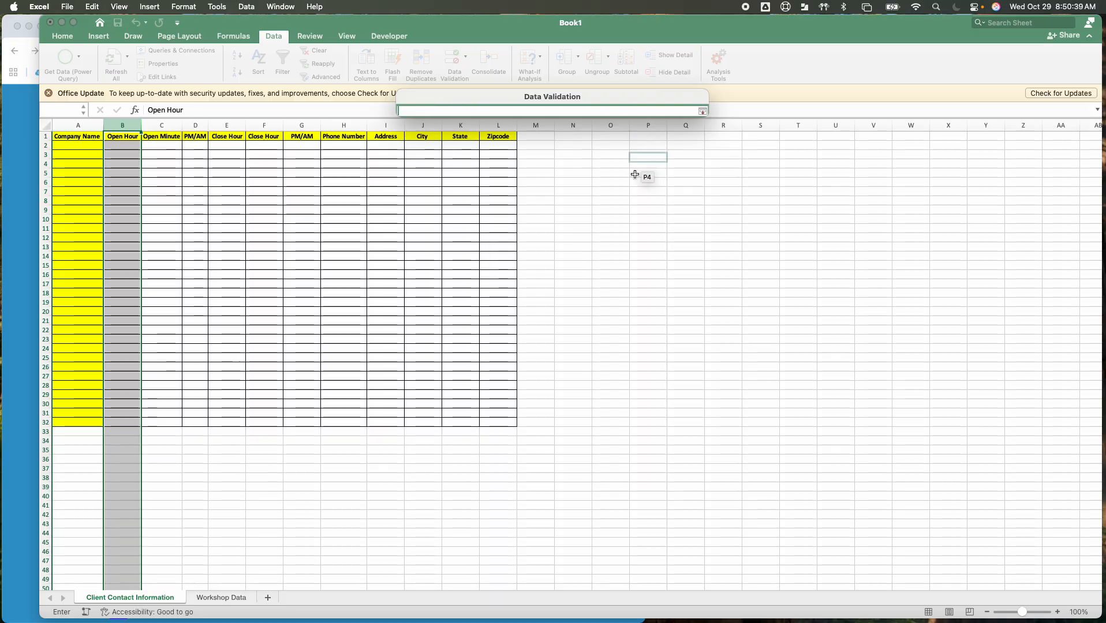
{"action": "left_click", "coordinate": [226, 601]}
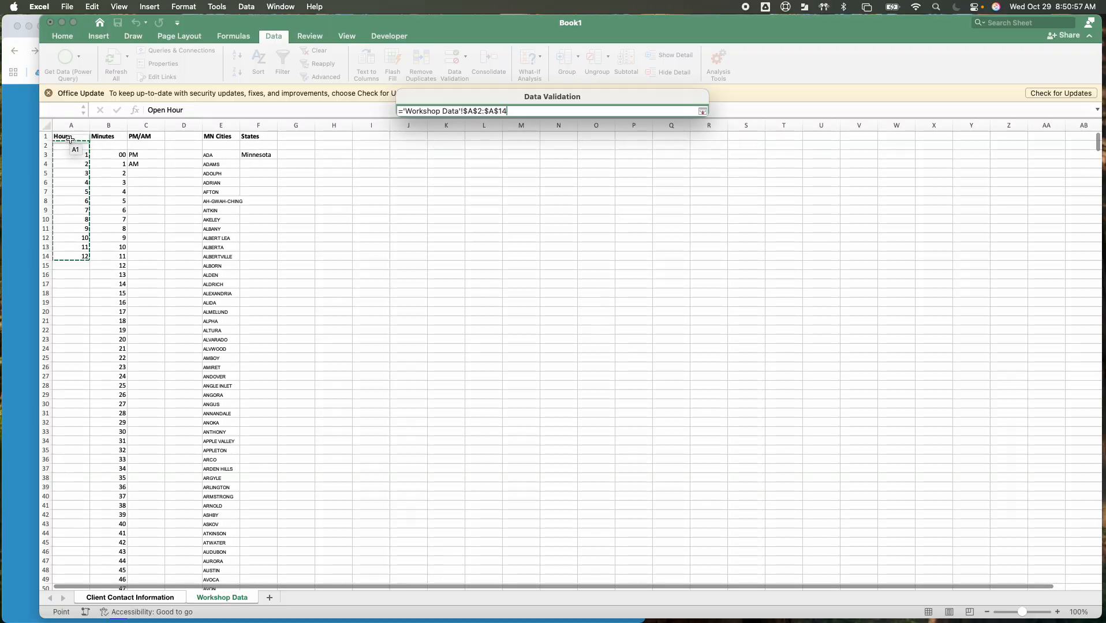
{"action": "left_click", "coordinate": [703, 111]}
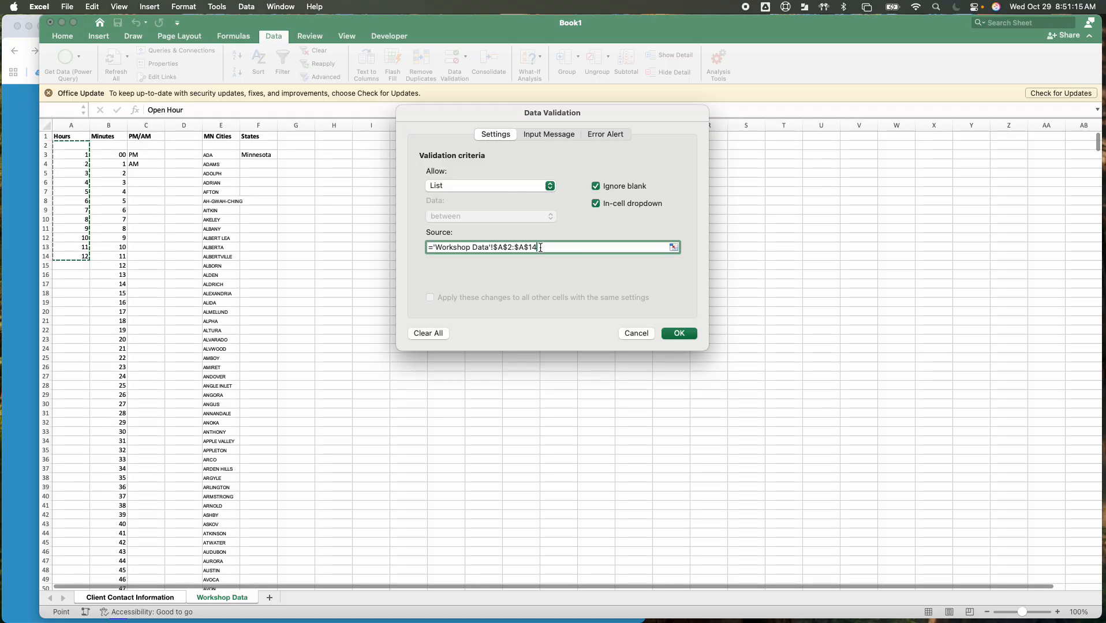
{"action": "left_click", "coordinate": [685, 334]}
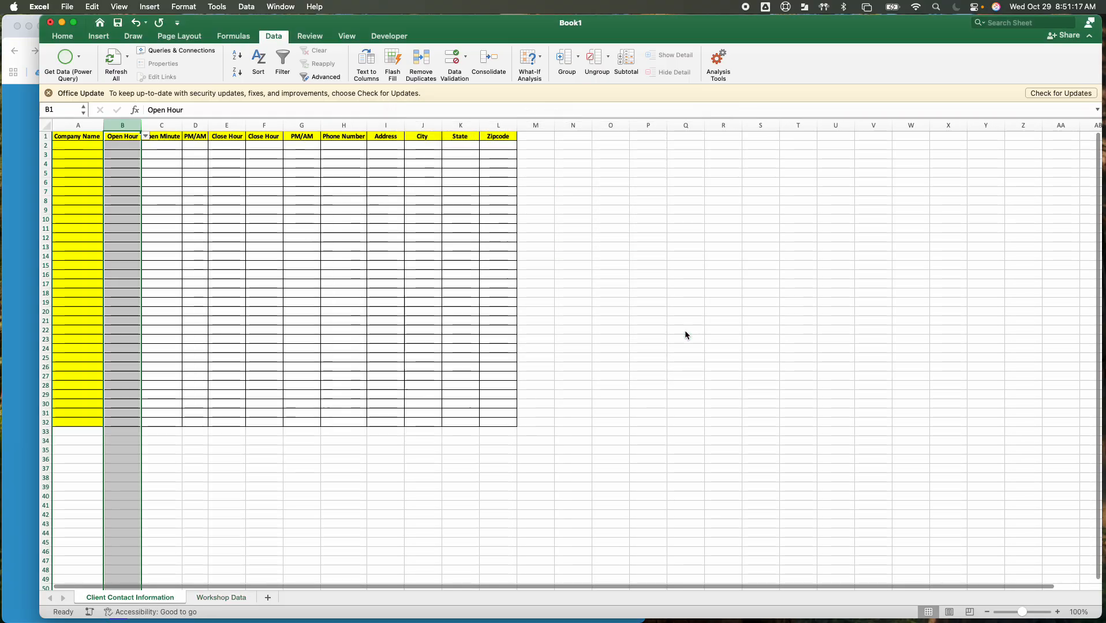
Check the hour choices in the Open Hour drop-downs of cells B2 and B21
{"action": "left_click", "coordinate": [132, 147]}
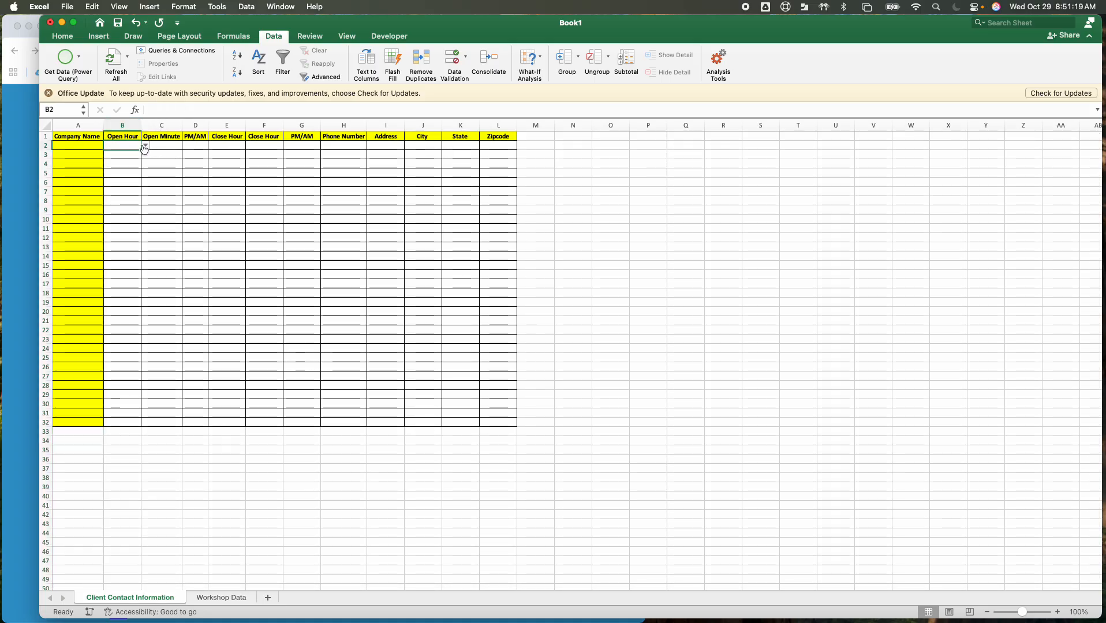
{"action": "left_click", "coordinate": [146, 146]}
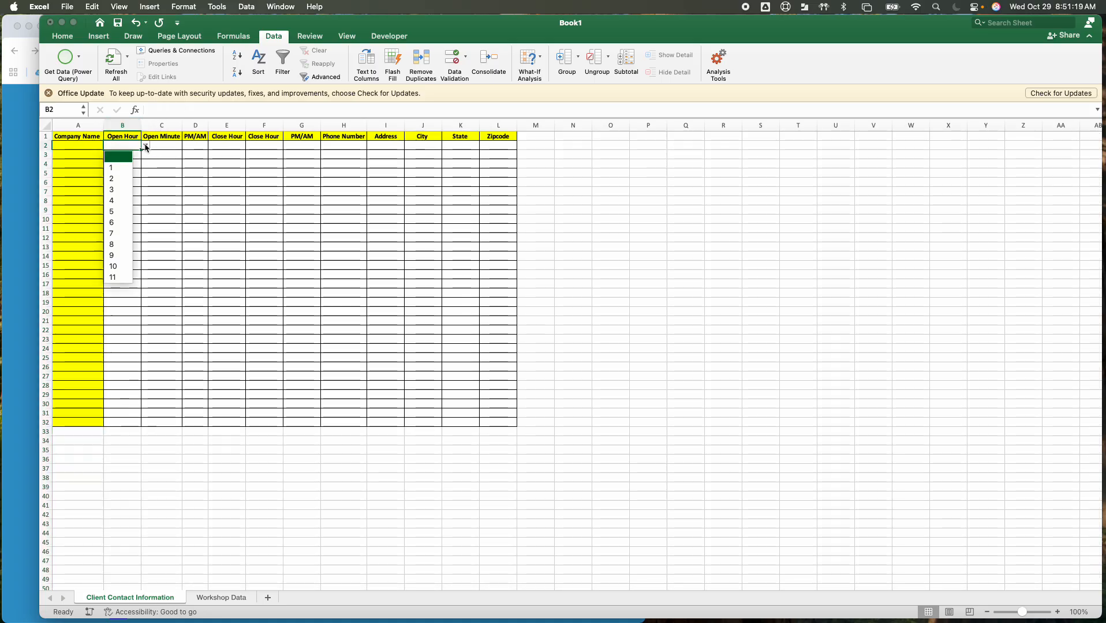
{"action": "left_click", "coordinate": [123, 321]}
{"action": "left_click", "coordinate": [144, 321]}
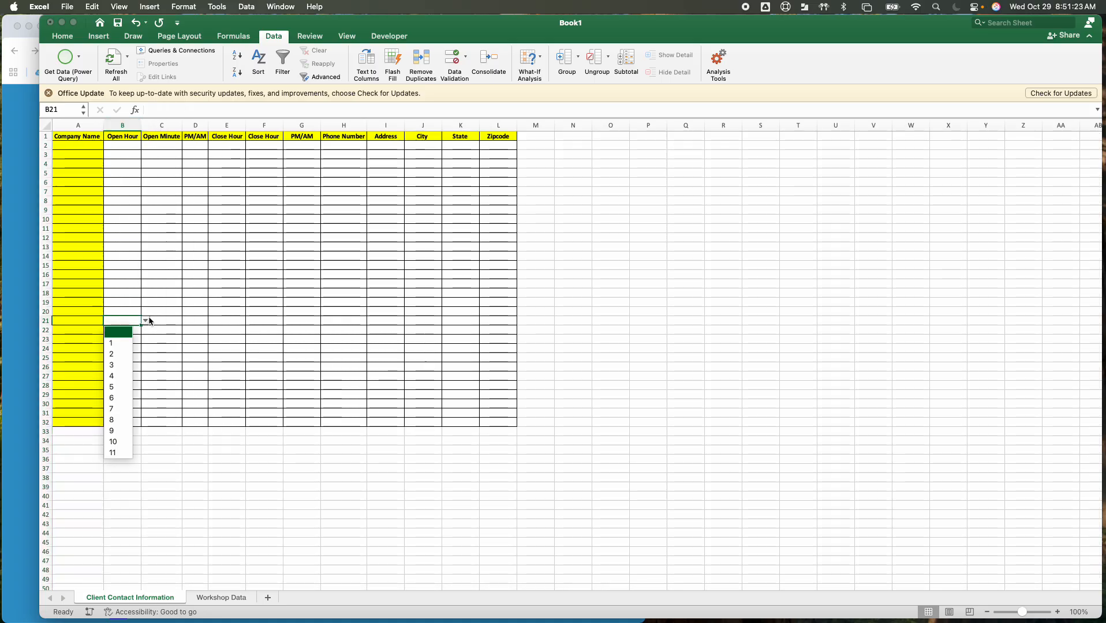
Check the hour choices in the Open Hour drop-downs of cells B21 and B18
{"action": "key", "text": "Down"}
{"action": "key", "text": "Down"}
{"action": "key", "text": "Down"}
{"action": "left_click", "coordinate": [130, 298]}
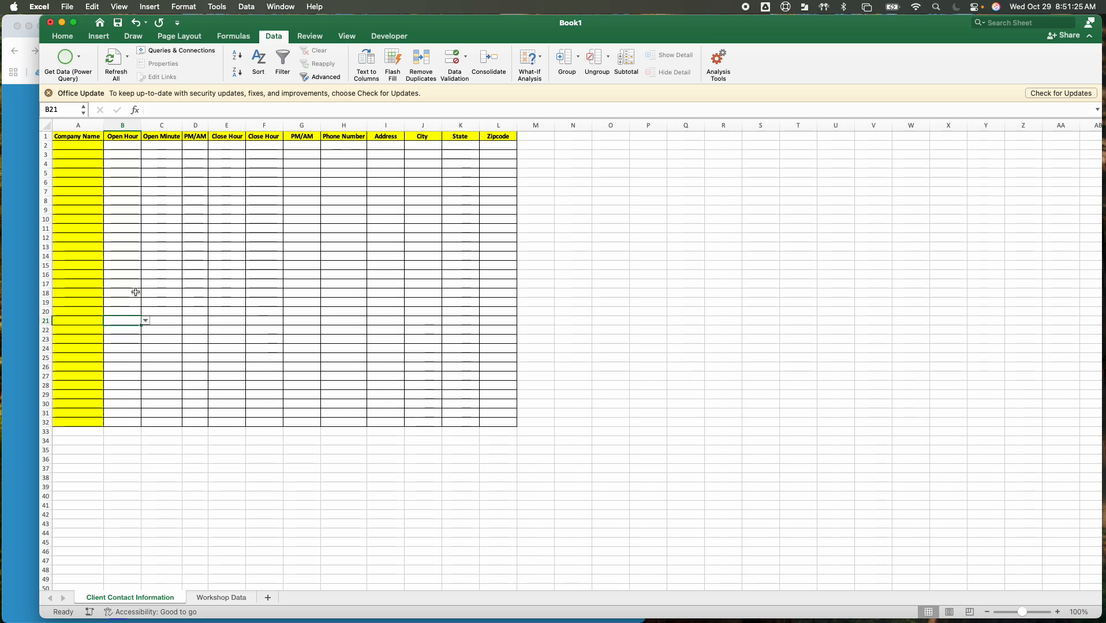
{"action": "left_click", "coordinate": [130, 293]}
{"action": "left_click", "coordinate": [145, 293]}
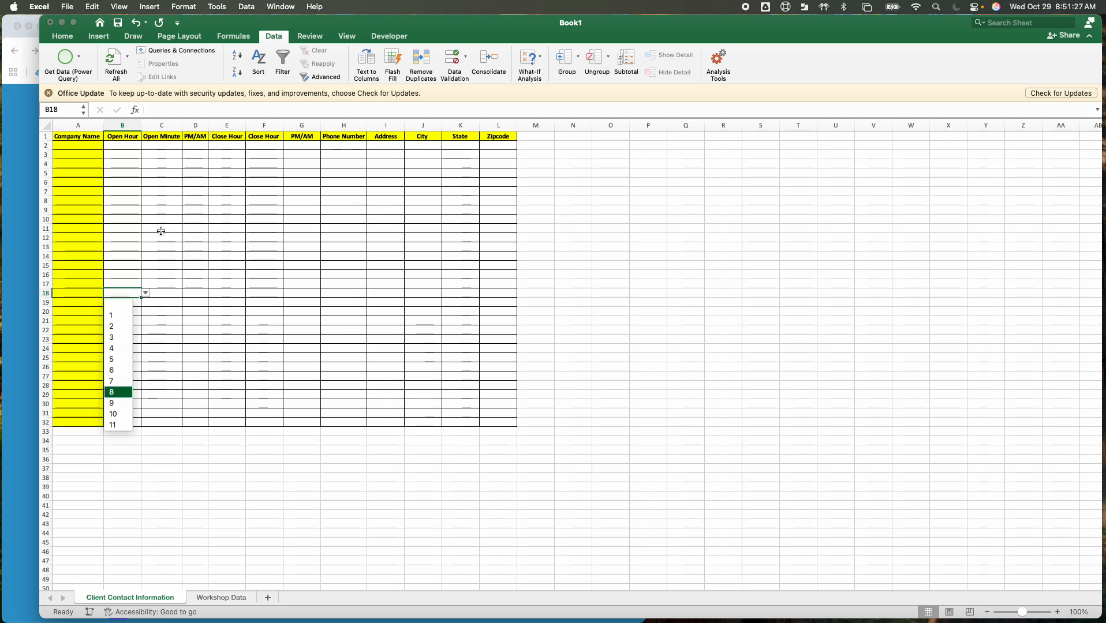
{"action": "left_click", "coordinate": [111, 256]}
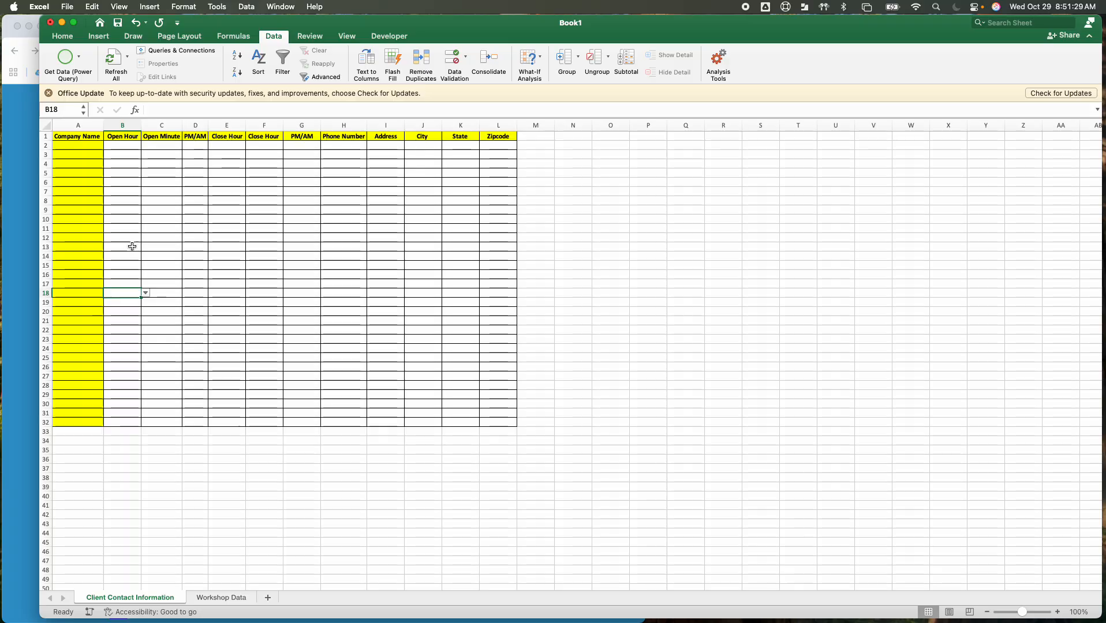
{"action": "left_click", "coordinate": [132, 246]}
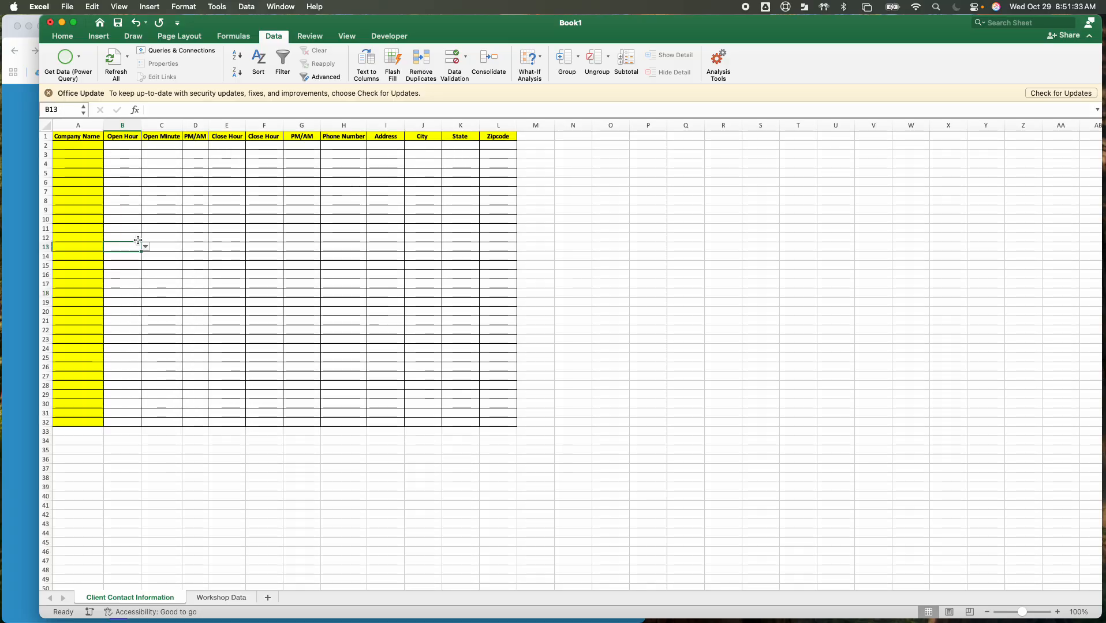
Try the blank choice in the Open Hour drop-down of cell B13
{"action": "left_click", "coordinate": [145, 247]}
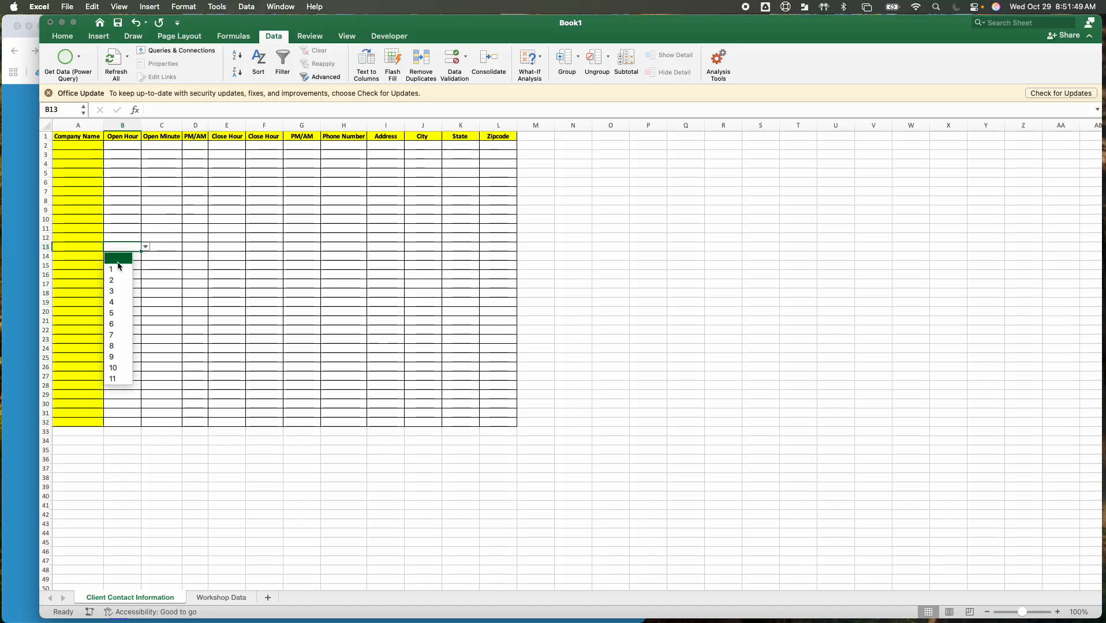
{"action": "left_click", "coordinate": [118, 258]}
{"action": "left_click", "coordinate": [146, 247]}
{"action": "left_click", "coordinate": [146, 247]}
{"action": "left_click", "coordinate": [146, 248]}
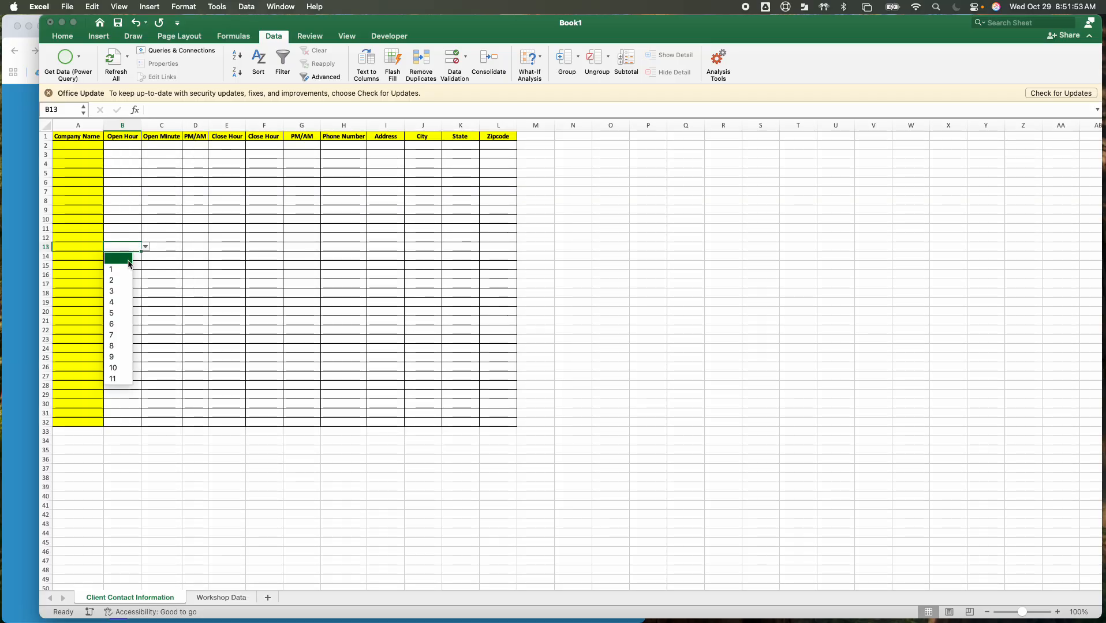
{"action": "left_click", "coordinate": [129, 264]}
{"action": "left_click", "coordinate": [126, 230]}
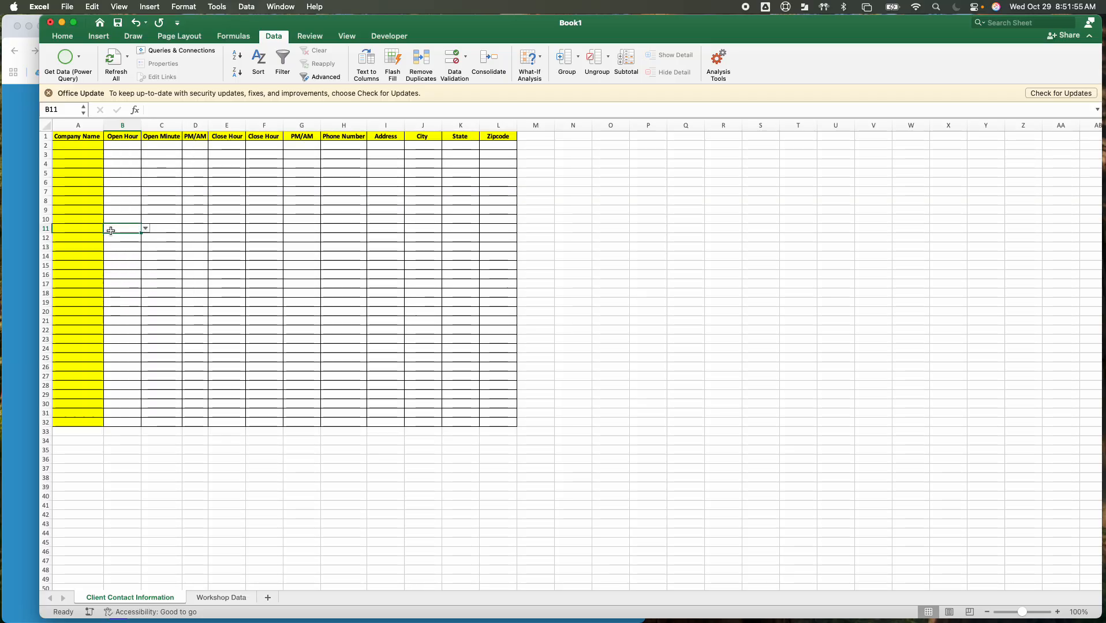
Select the whole Open Minute column on the Client Contact Information sheet
{"action": "left_click", "coordinate": [161, 125]}
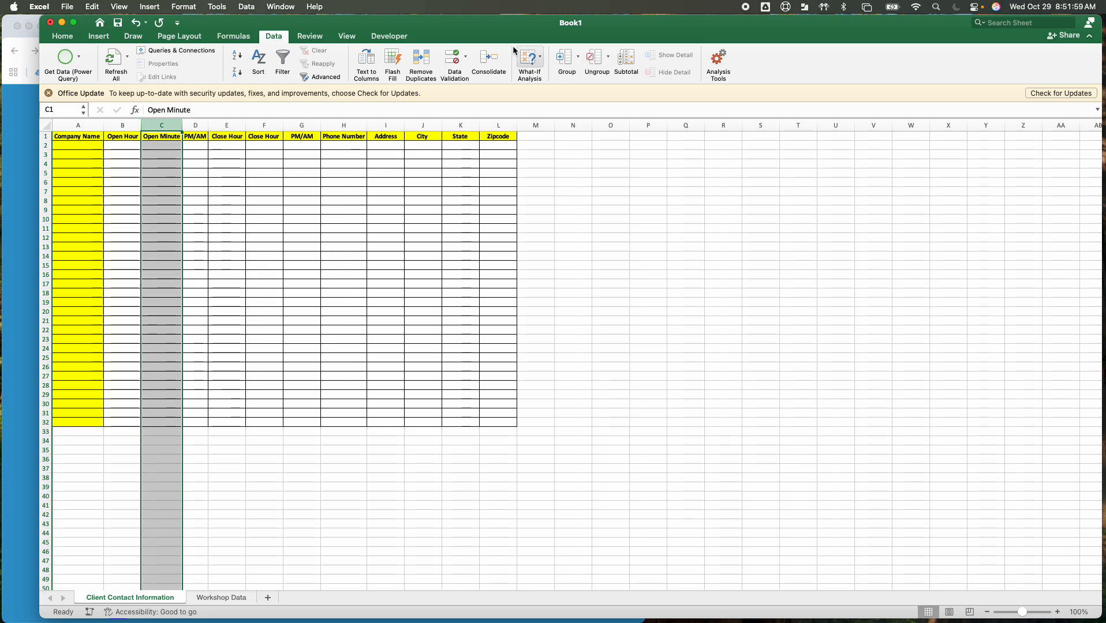
{"action": "left_click", "coordinate": [247, 7]}
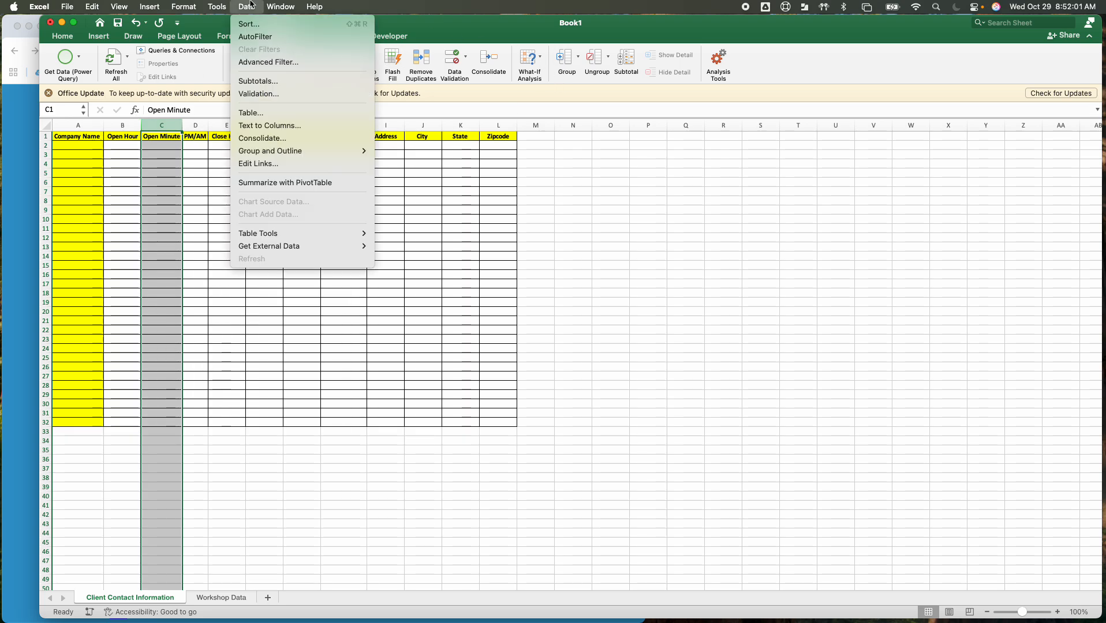
{"action": "left_click", "coordinate": [266, 62]}
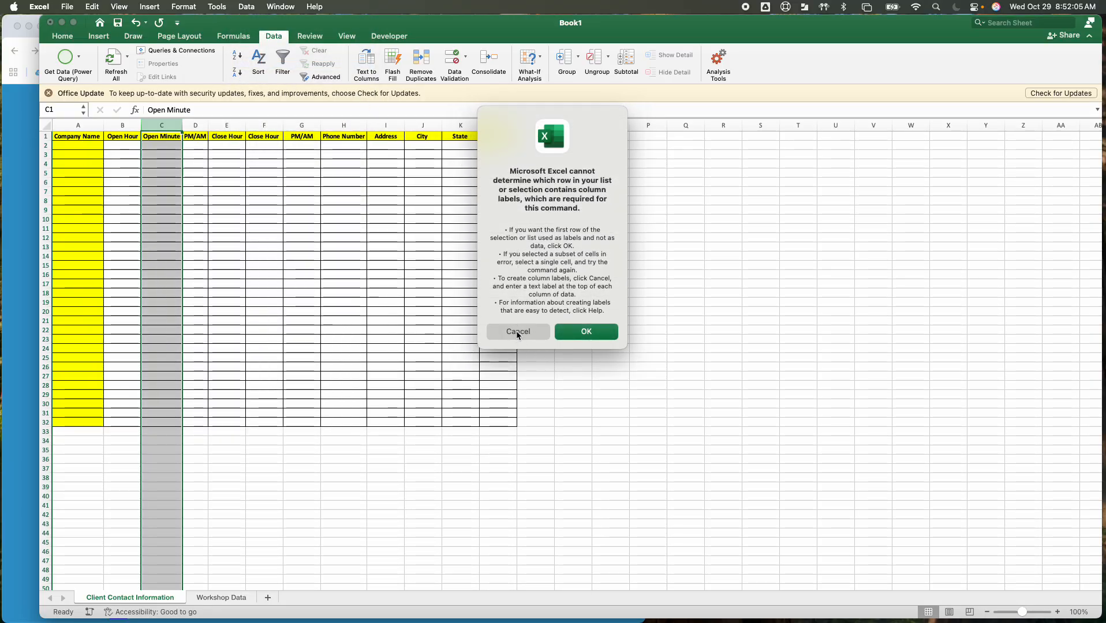
{"action": "left_click", "coordinate": [578, 332]}
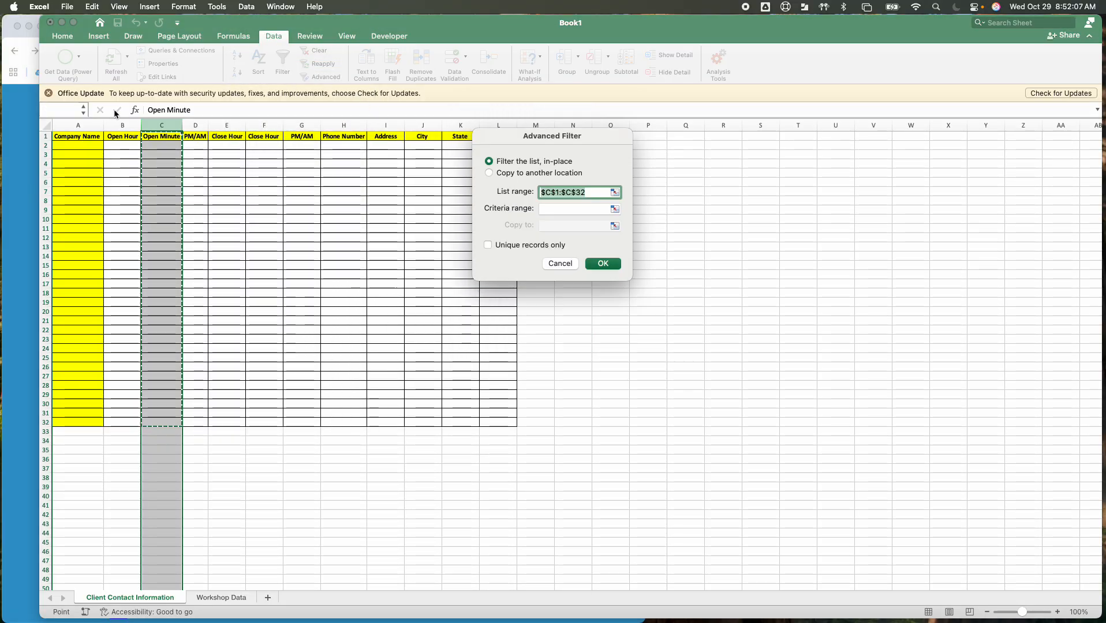
{"action": "left_click", "coordinate": [560, 264]}
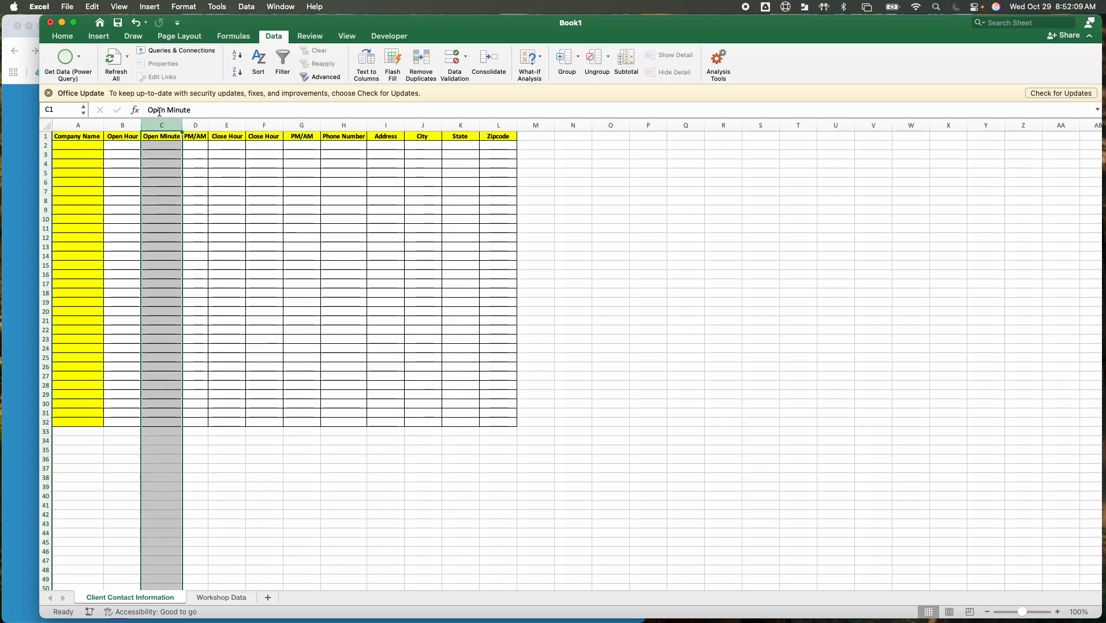
Add list data validation with an in-cell dropdown to the Open Minute column, using ='Workshop Data'!$B$2:$B$62 as its source
{"action": "left_click", "coordinate": [247, 7]}
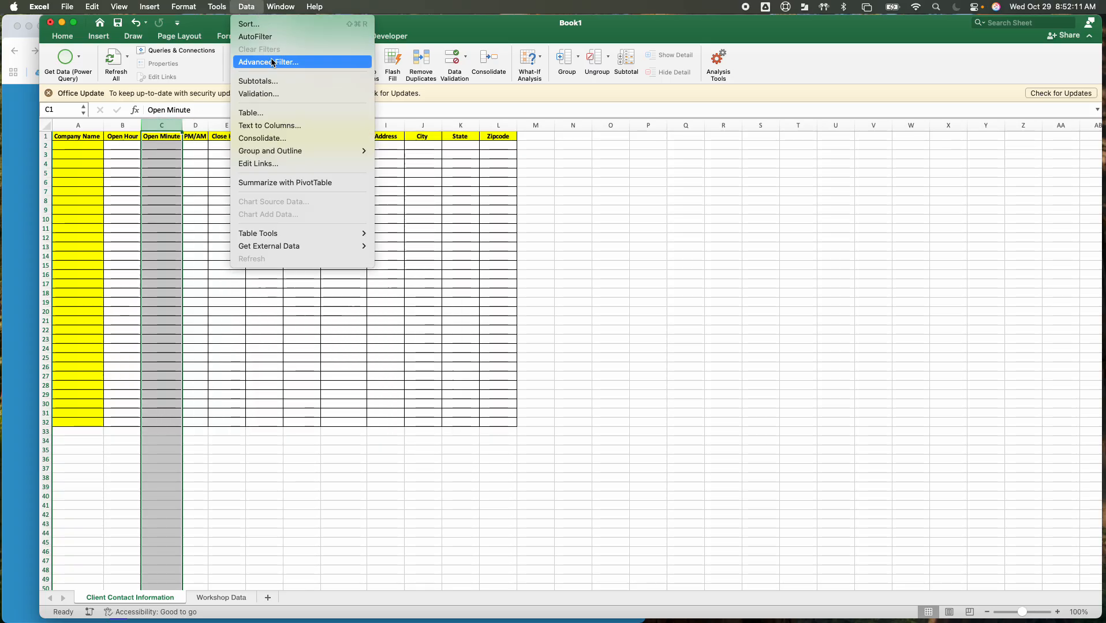
{"action": "left_click", "coordinate": [282, 94]}
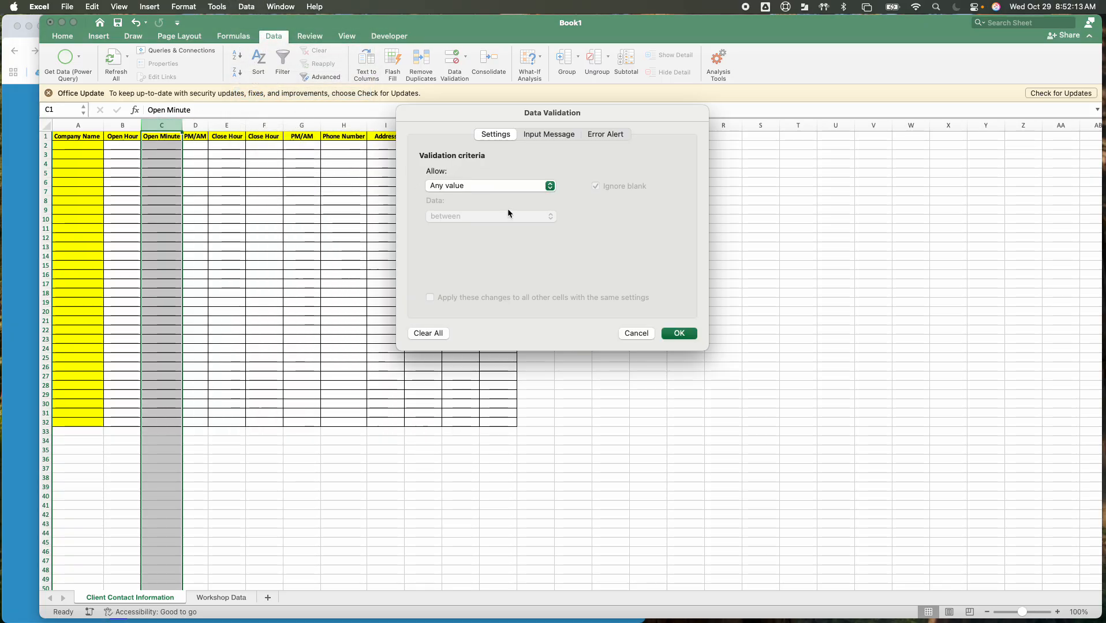
{"action": "left_click", "coordinate": [517, 187]}
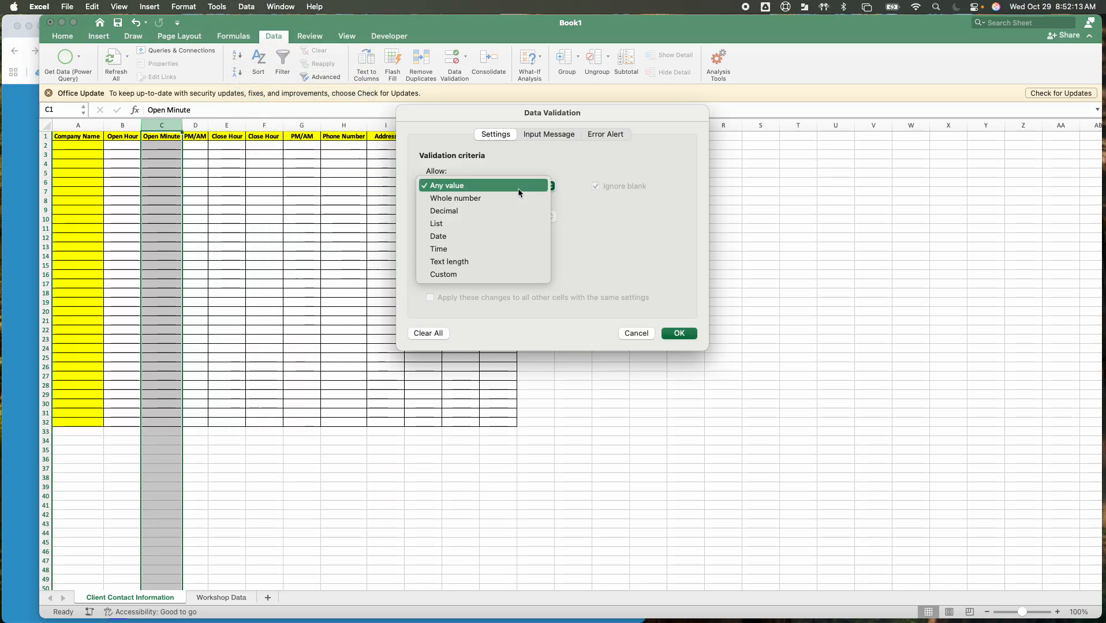
{"action": "left_click", "coordinate": [469, 225]}
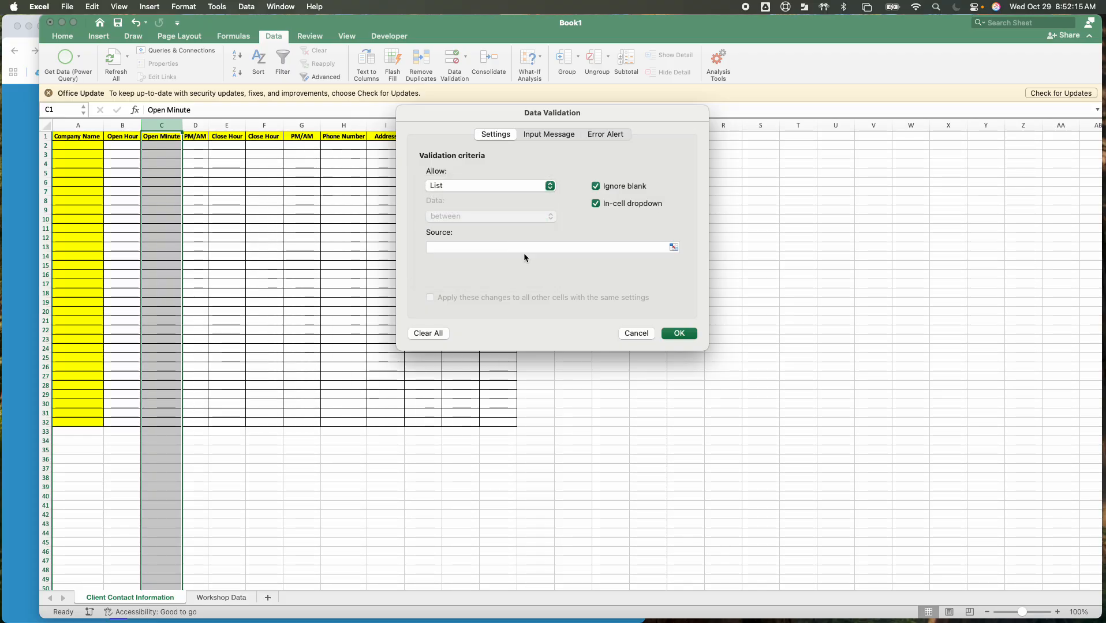
{"action": "left_click", "coordinate": [673, 247]}
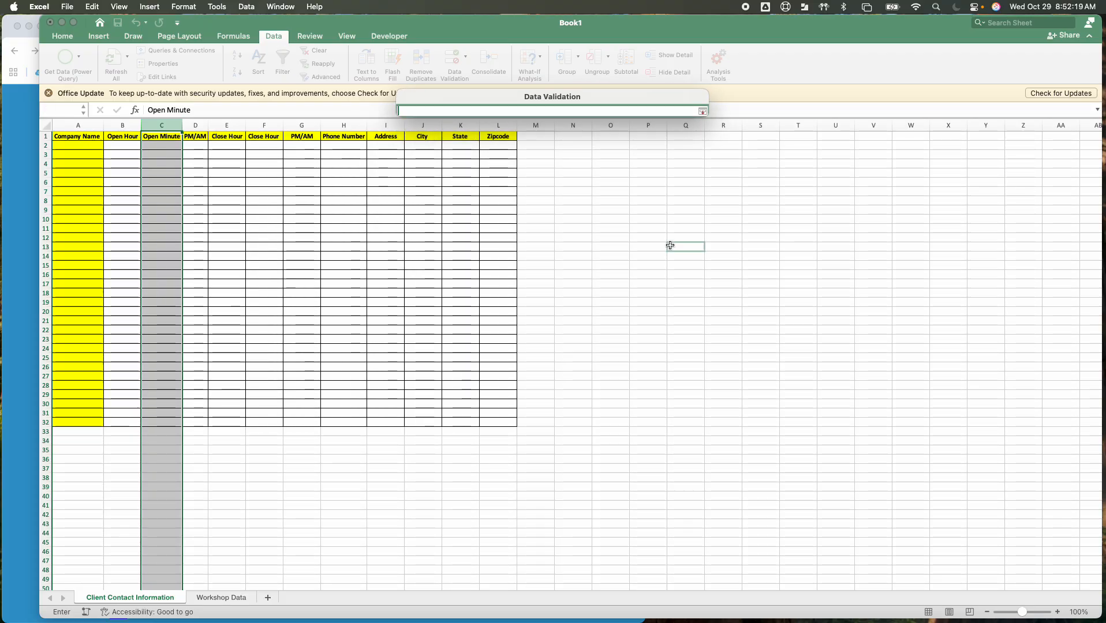
{"action": "left_click", "coordinate": [225, 597]}
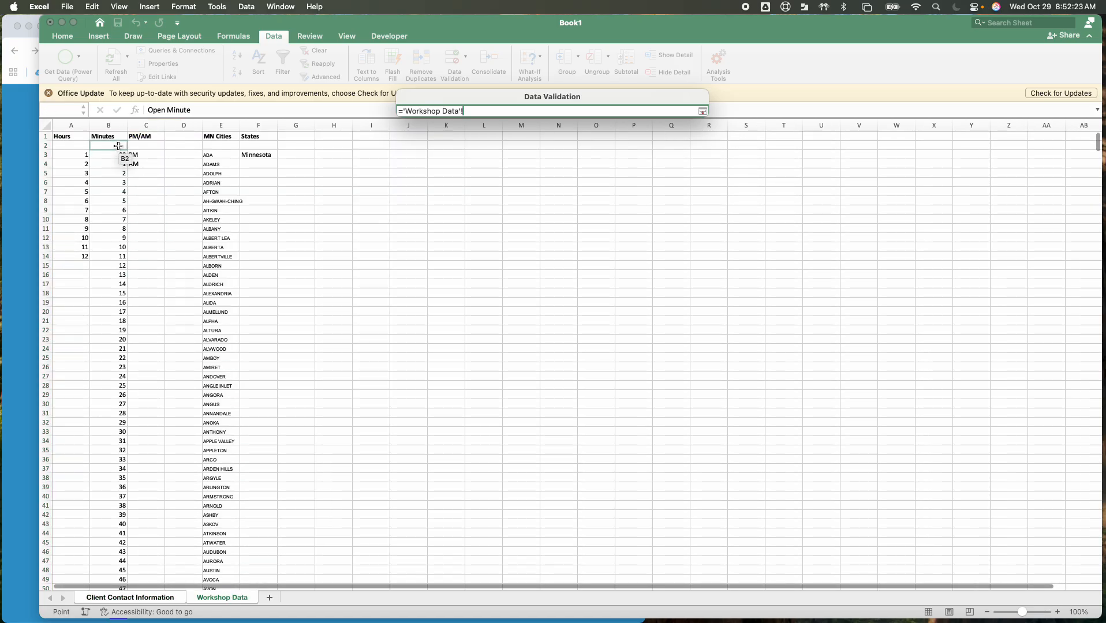
{"action": "left_click_drag", "start_coordinate": [119, 217], "coordinate": [124, 563]}
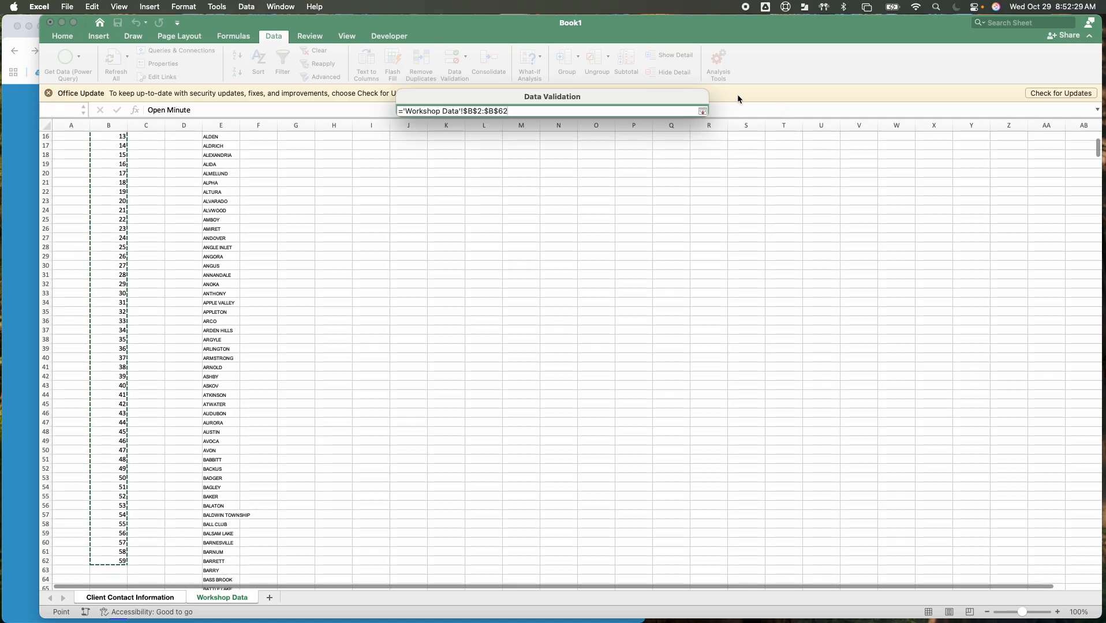
{"action": "left_click", "coordinate": [702, 113]}
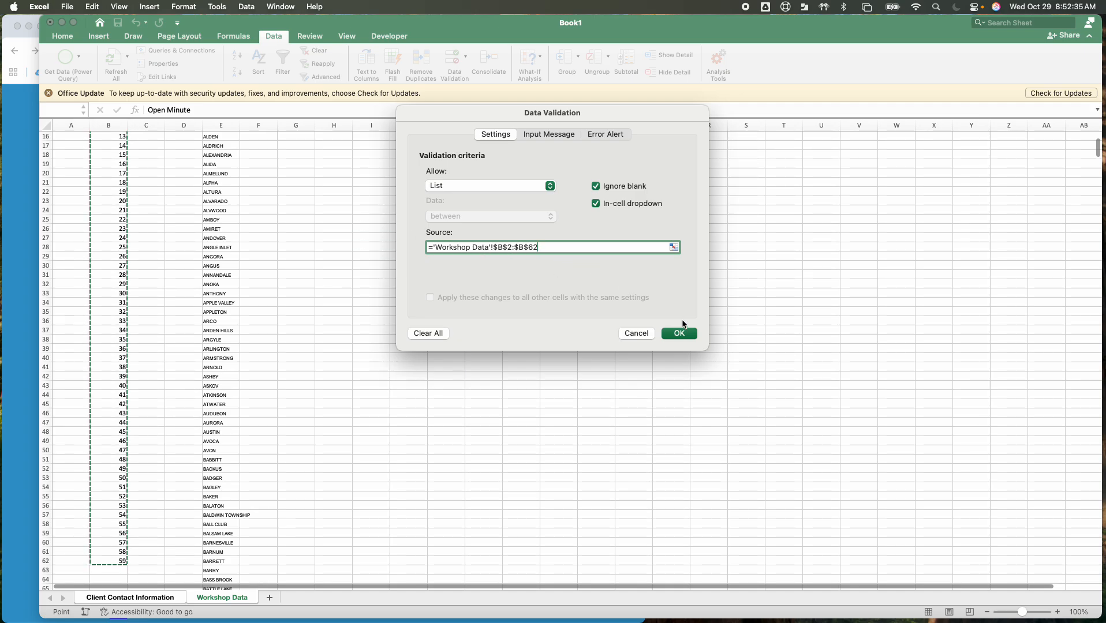
{"action": "left_click", "coordinate": [685, 335]}
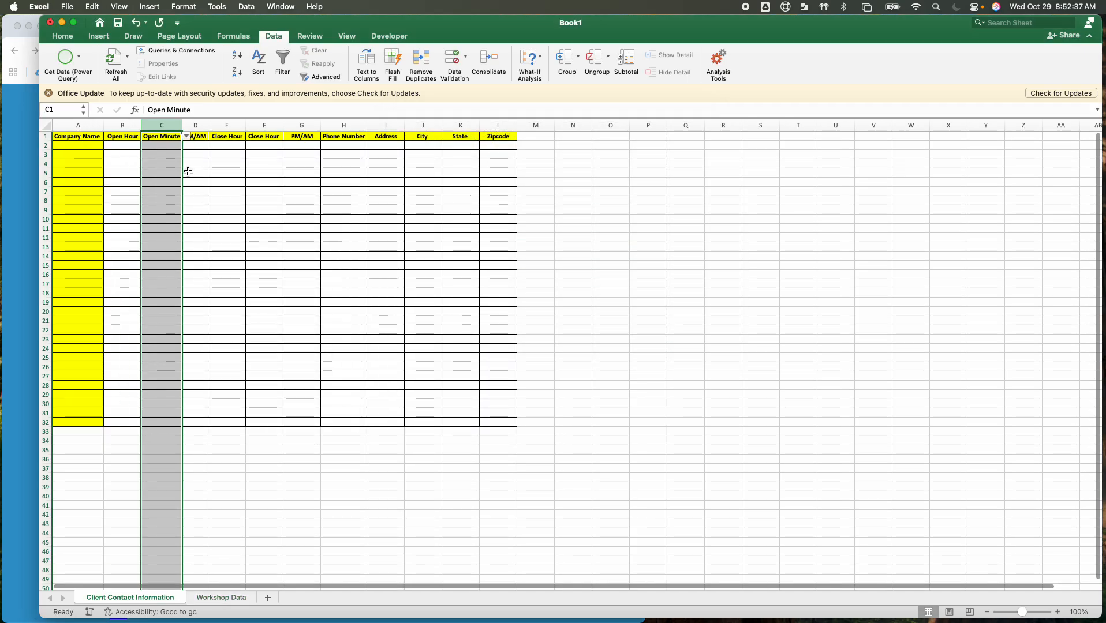
Check the minute choices in the Open Minute drop-down of cell C2, picking the blank entry
{"action": "left_click", "coordinate": [176, 155]}
{"action": "left_click", "coordinate": [179, 145]}
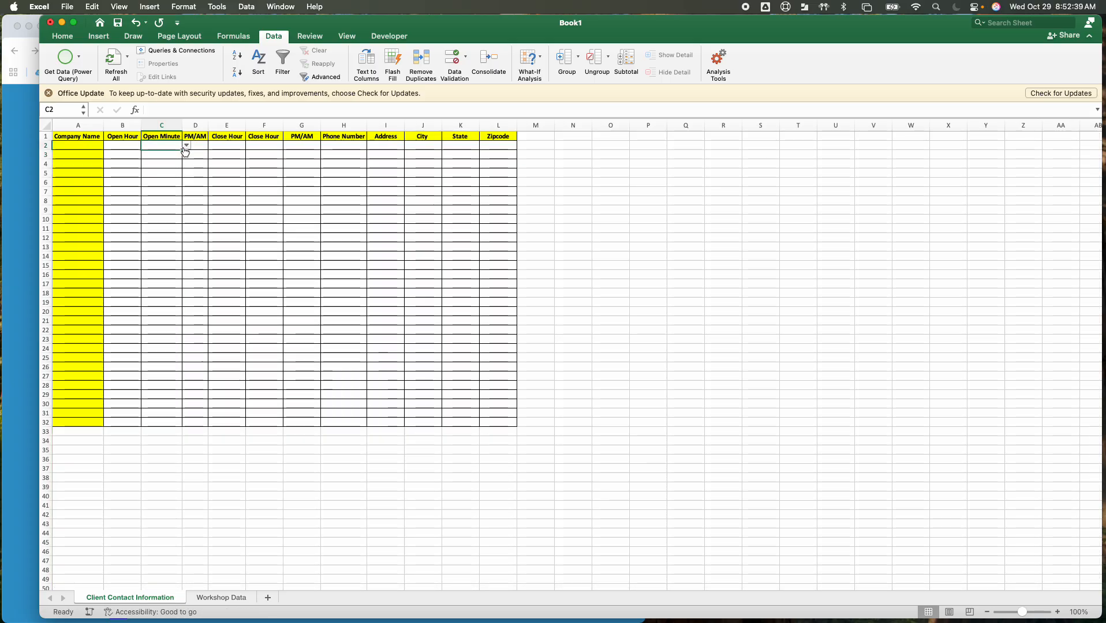
{"action": "left_click", "coordinate": [186, 145]}
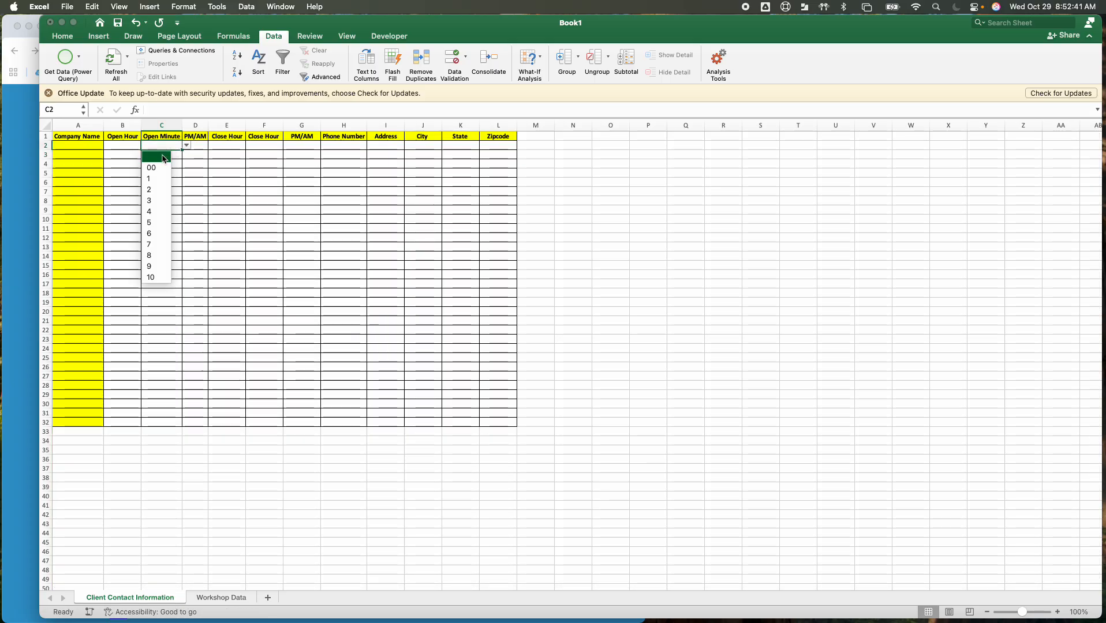
{"action": "left_click", "coordinate": [164, 157]}
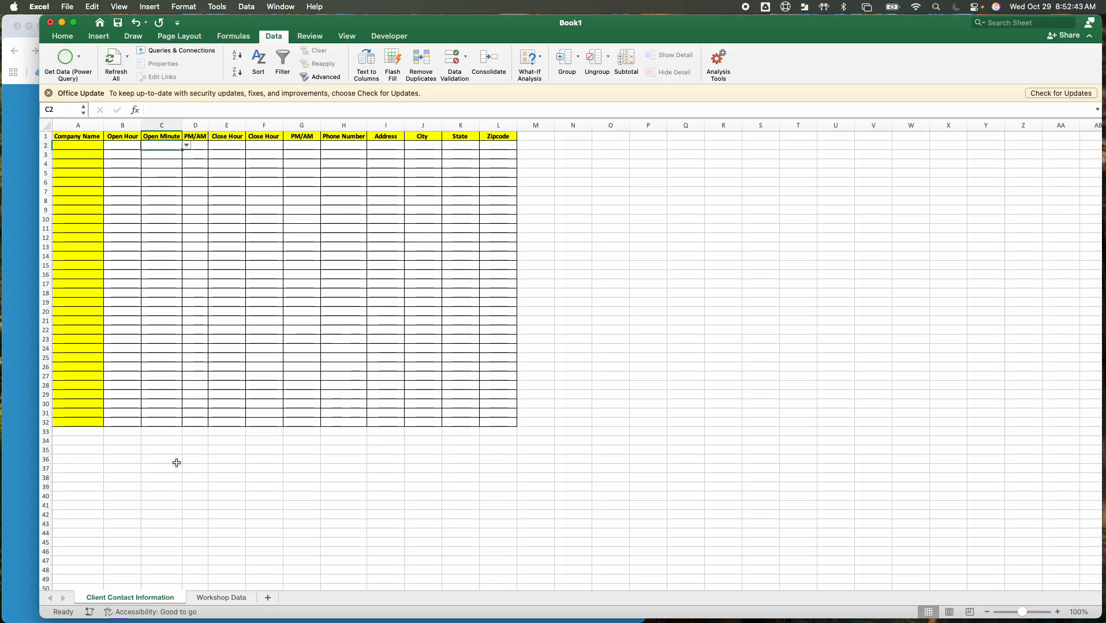
Check the Open Minute drop-downs below the bordered table in cells C33 and C37
{"action": "left_click", "coordinate": [162, 433]}
{"action": "left_click", "coordinate": [187, 431]}
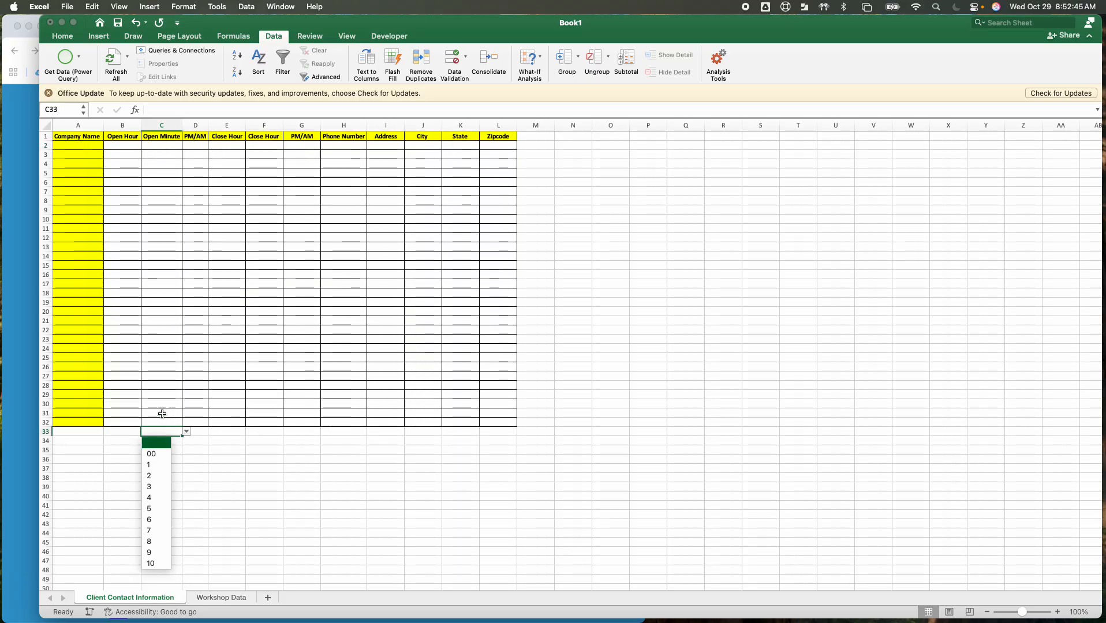
{"action": "left_click", "coordinate": [156, 443]}
{"action": "left_click", "coordinate": [165, 467]}
{"action": "left_click", "coordinate": [185, 470]}
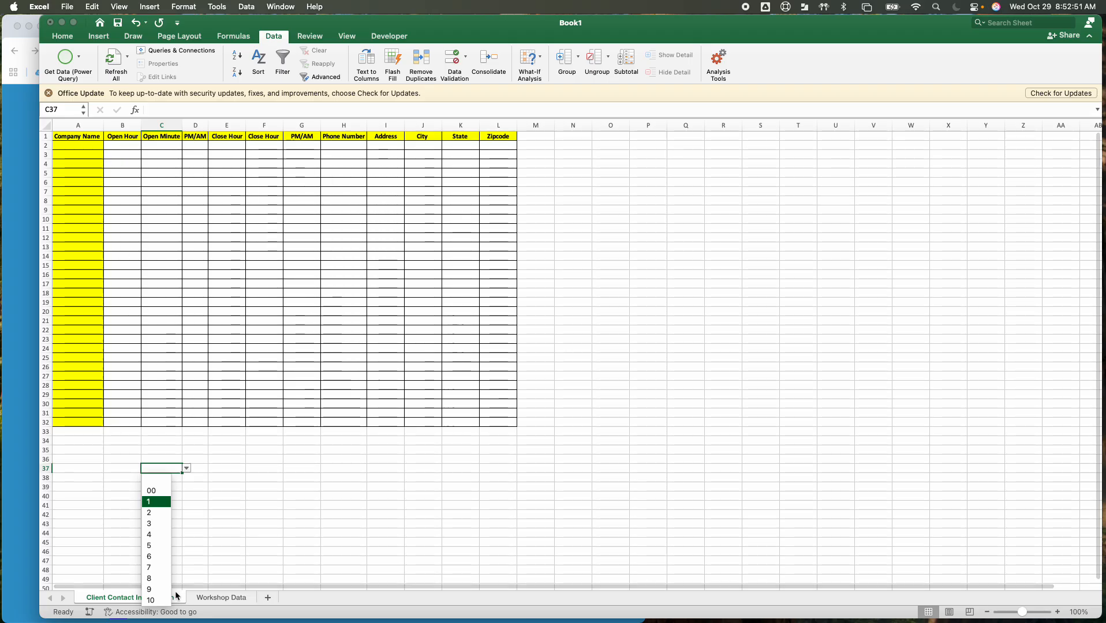
{"action": "left_click", "coordinate": [164, 441]}
{"action": "left_click", "coordinate": [174, 442]}
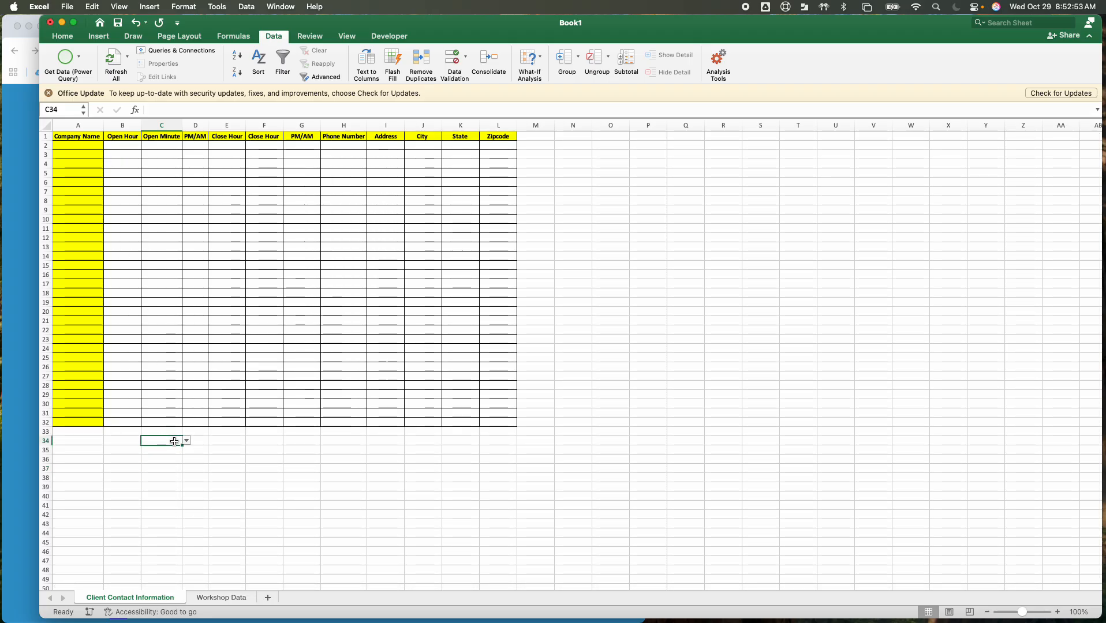
{"action": "left_click", "coordinate": [176, 413]}
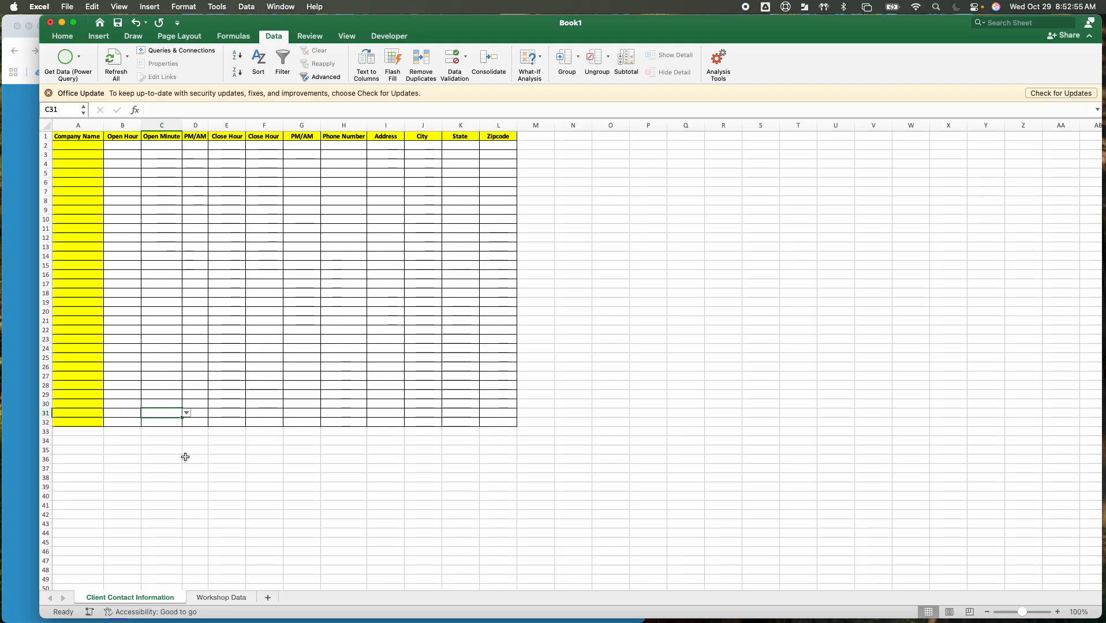
{"action": "left_click", "coordinate": [92, 469]}
{"action": "left_click", "coordinate": [196, 479]}
{"action": "left_click", "coordinate": [264, 479]}
{"action": "left_click", "coordinate": [306, 479]}
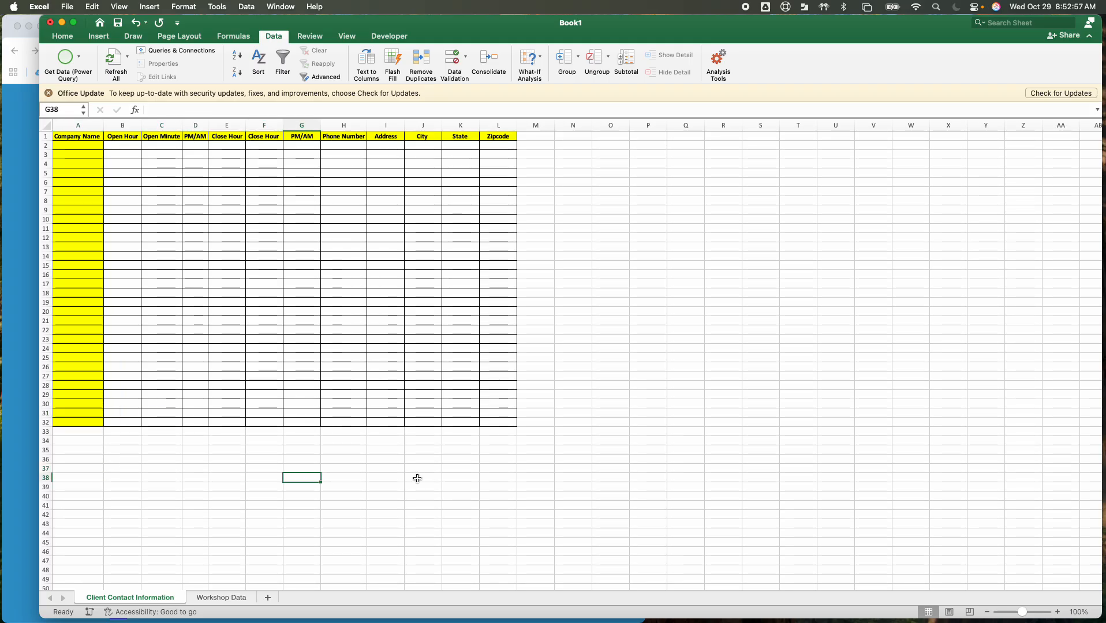
Add list data validation to the opening PM/AM column D, using ='Workshop Data'!$C$2:$C$4 as its source, and check the drop-down in D2
{"action": "left_click", "coordinate": [203, 127]}
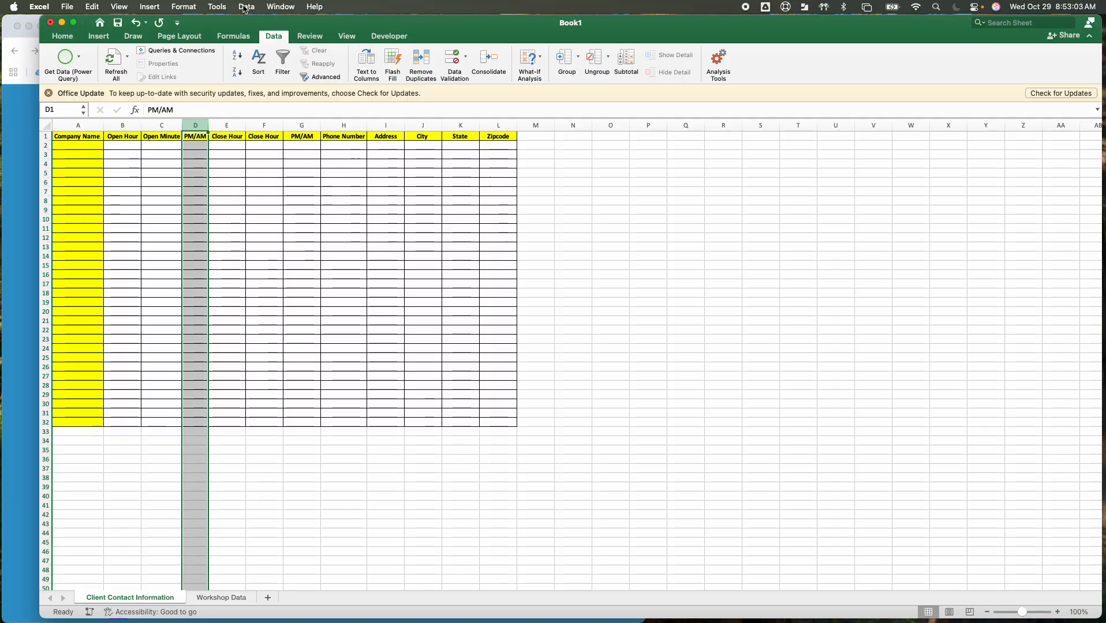
{"action": "left_click", "coordinate": [281, 7]}
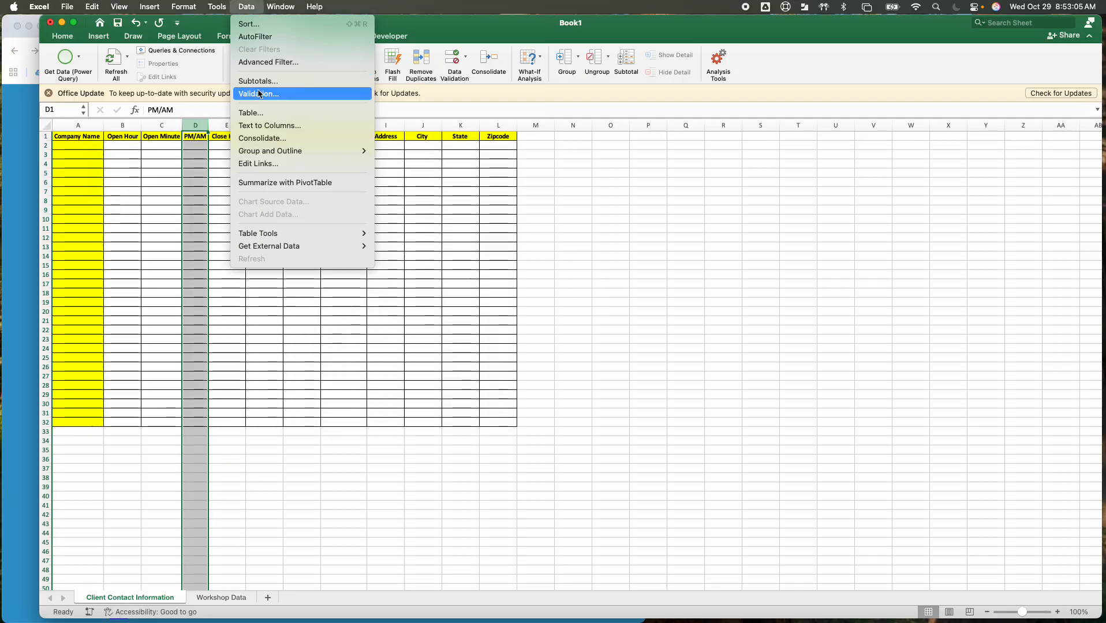
{"action": "left_click", "coordinate": [262, 98]}
{"action": "left_click", "coordinate": [482, 184]}
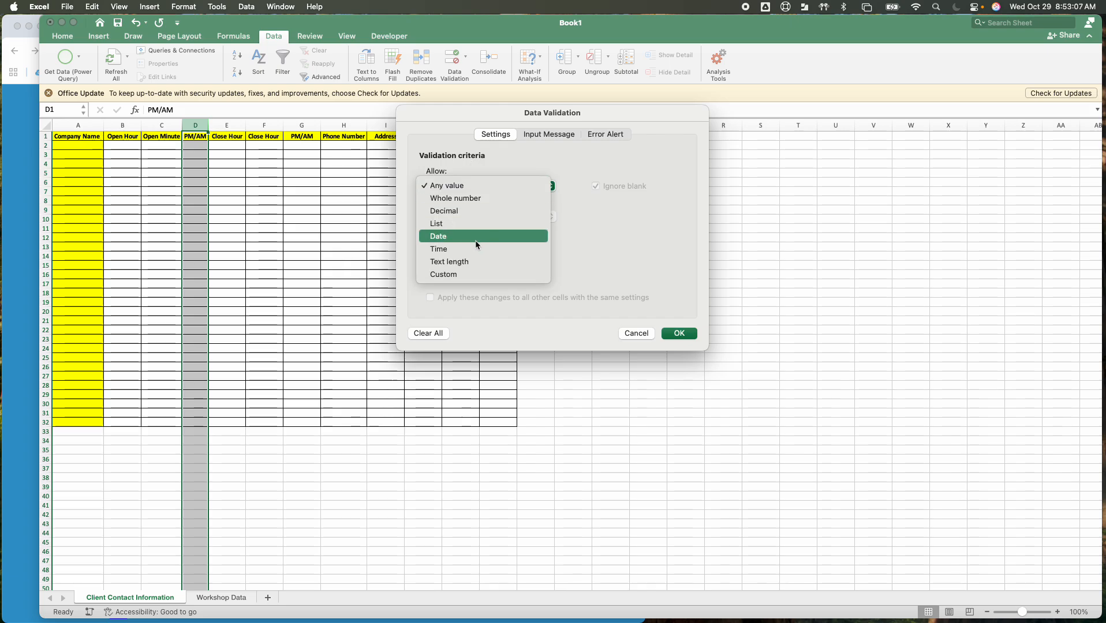
{"action": "left_click", "coordinate": [450, 224]}
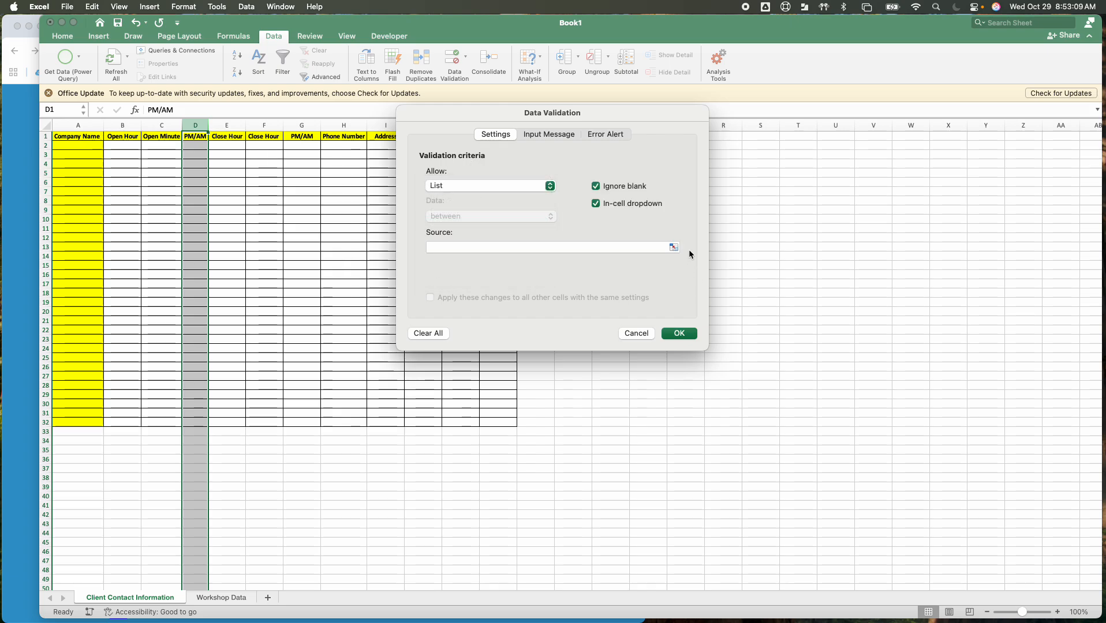
{"action": "left_click", "coordinate": [674, 249]}
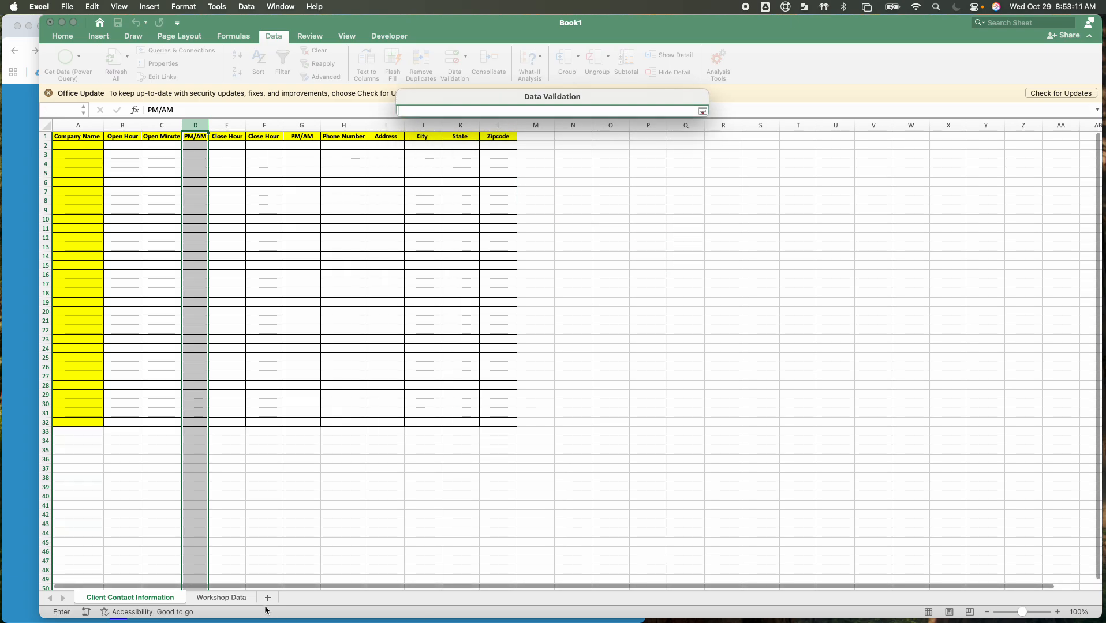
{"action": "left_click", "coordinate": [234, 596]}
{"action": "scroll", "coordinate": [193, 354], "scroll_direction": "up", "scroll_amount": 5}
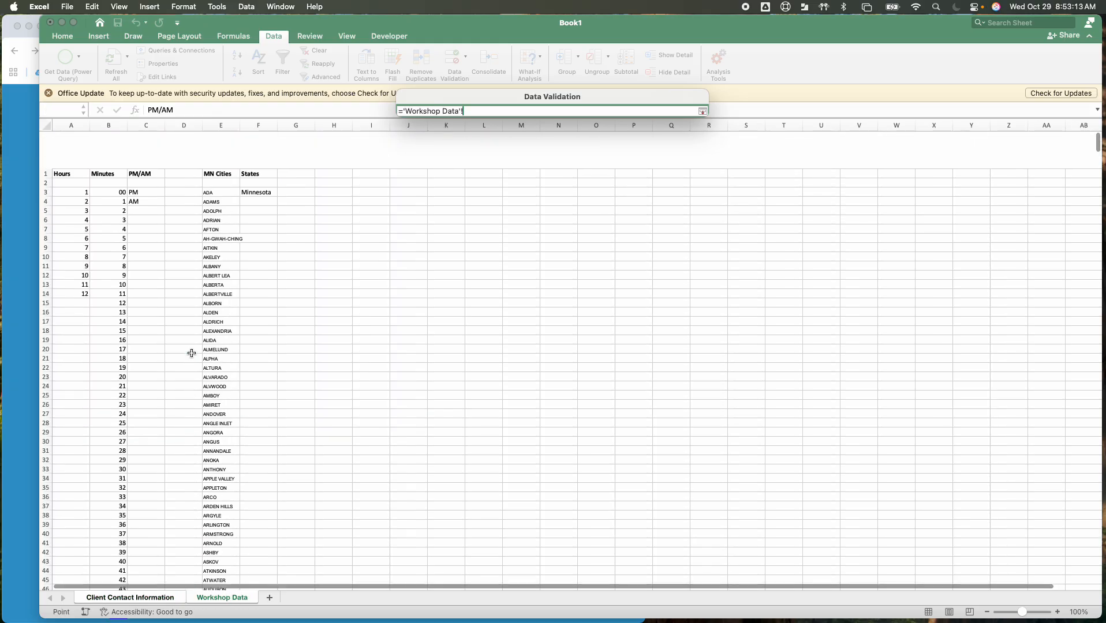
{"action": "left_click", "coordinate": [159, 146]}
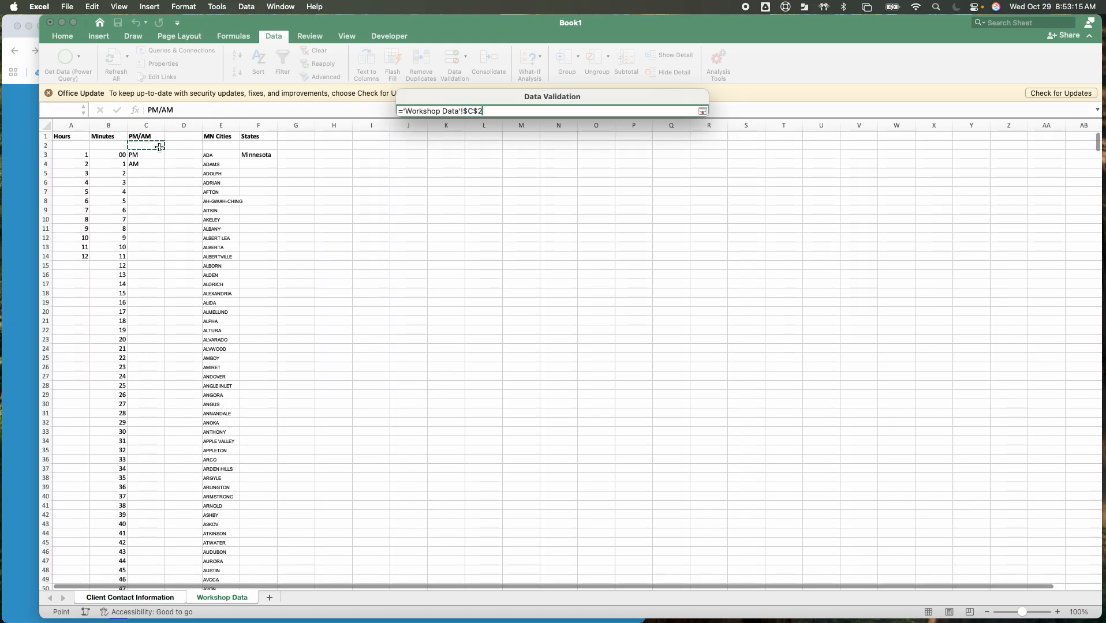
{"action": "left_click_drag", "start_coordinate": [159, 146], "coordinate": [157, 165]}
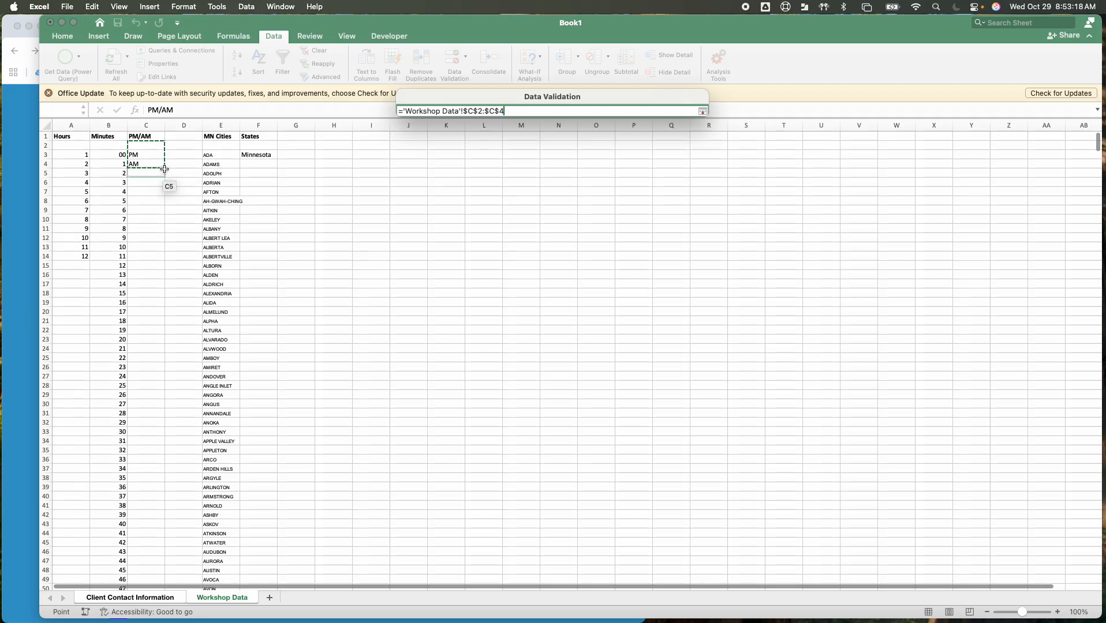
{"action": "left_click", "coordinate": [703, 111]}
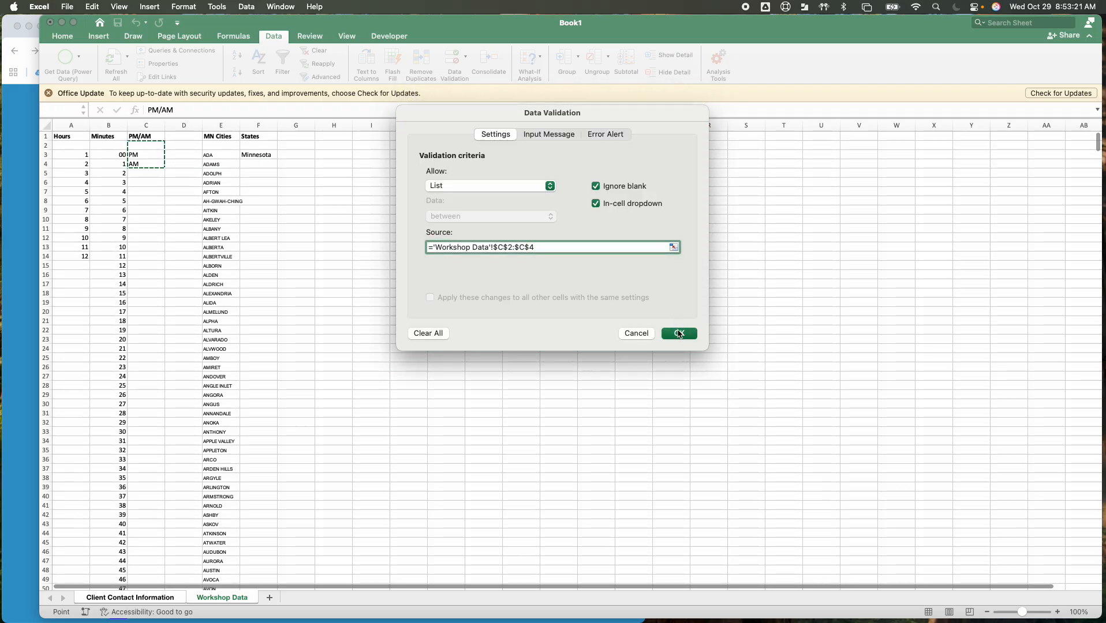
{"action": "left_click", "coordinate": [679, 335]}
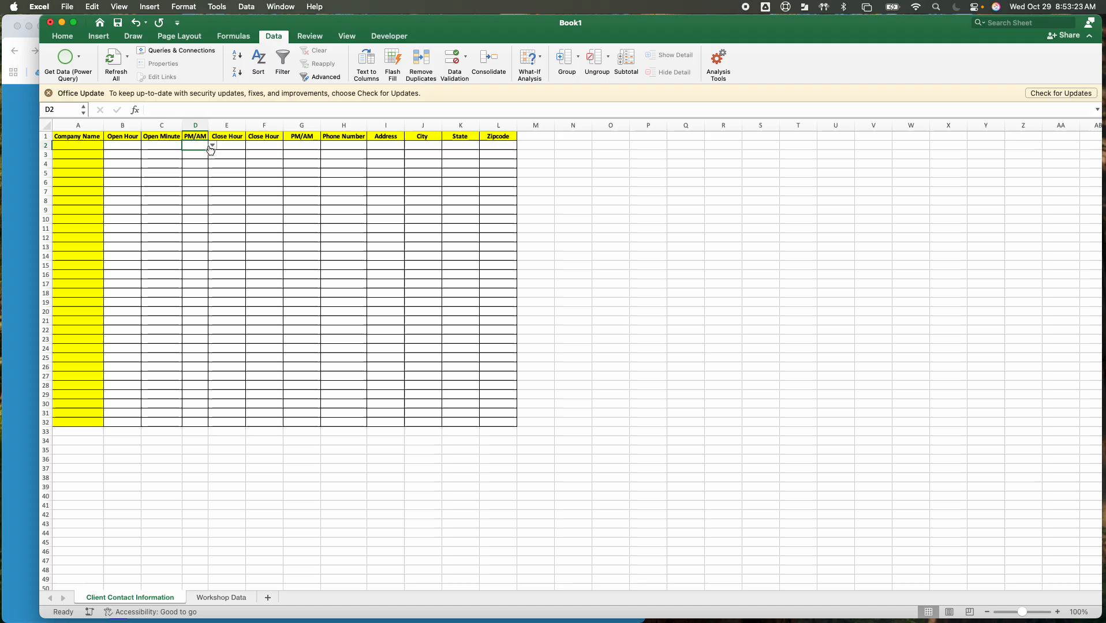
{"action": "left_click", "coordinate": [212, 146]}
{"action": "left_click", "coordinate": [234, 147]}
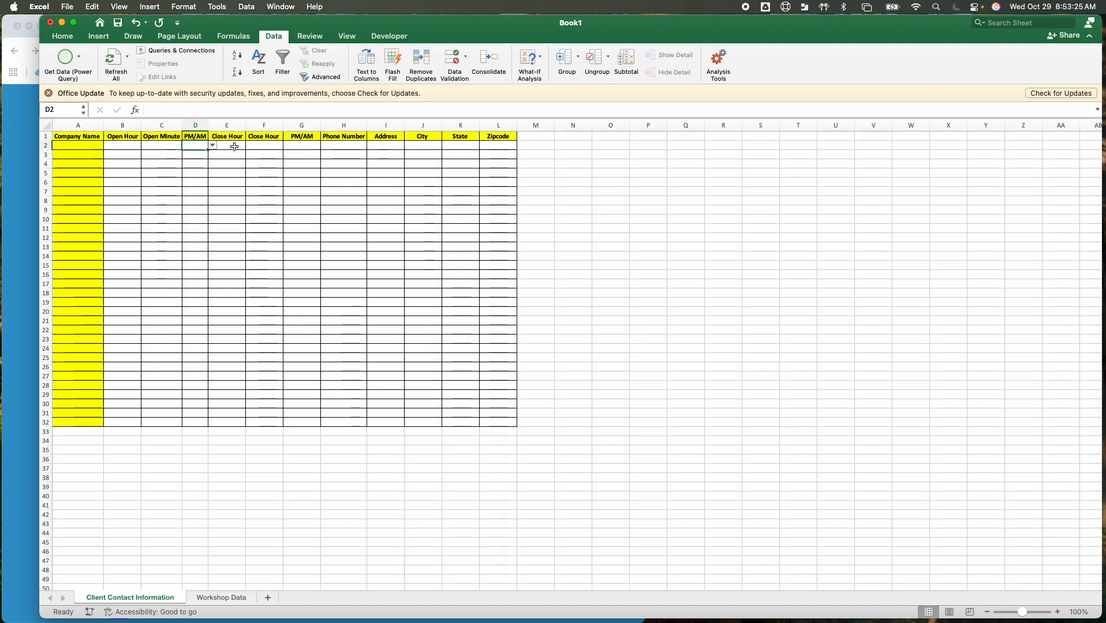
Add list data validation with an in-cell dropdown to the Close Hour column E, using ='Workshop Data'!$A$2:$A$14 as its source
{"action": "left_click", "coordinate": [227, 125]}
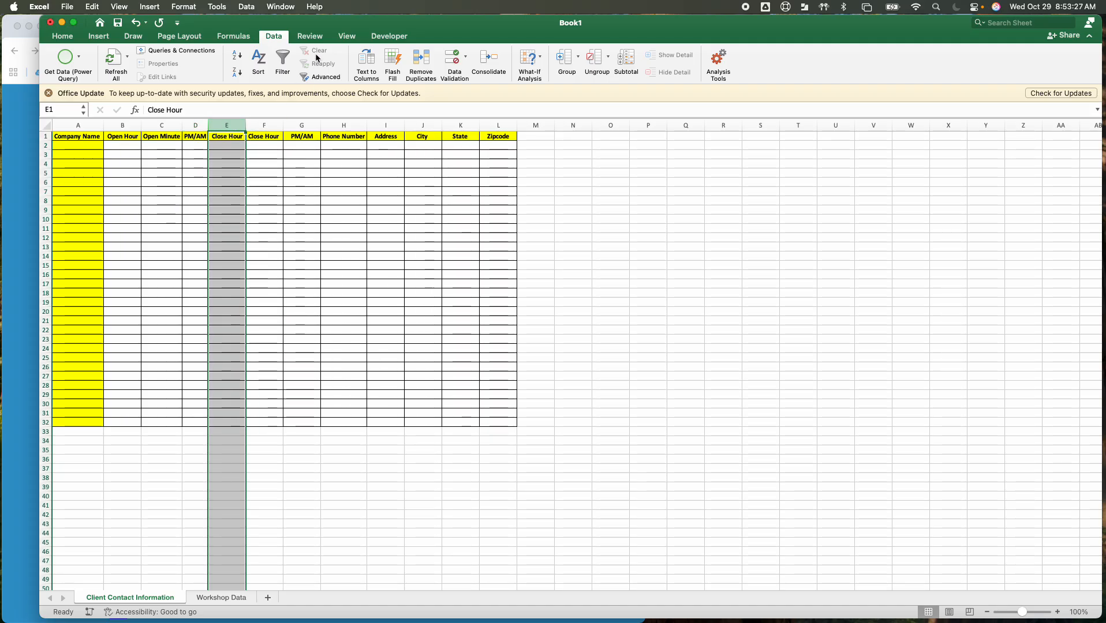
{"action": "left_click", "coordinate": [247, 6]}
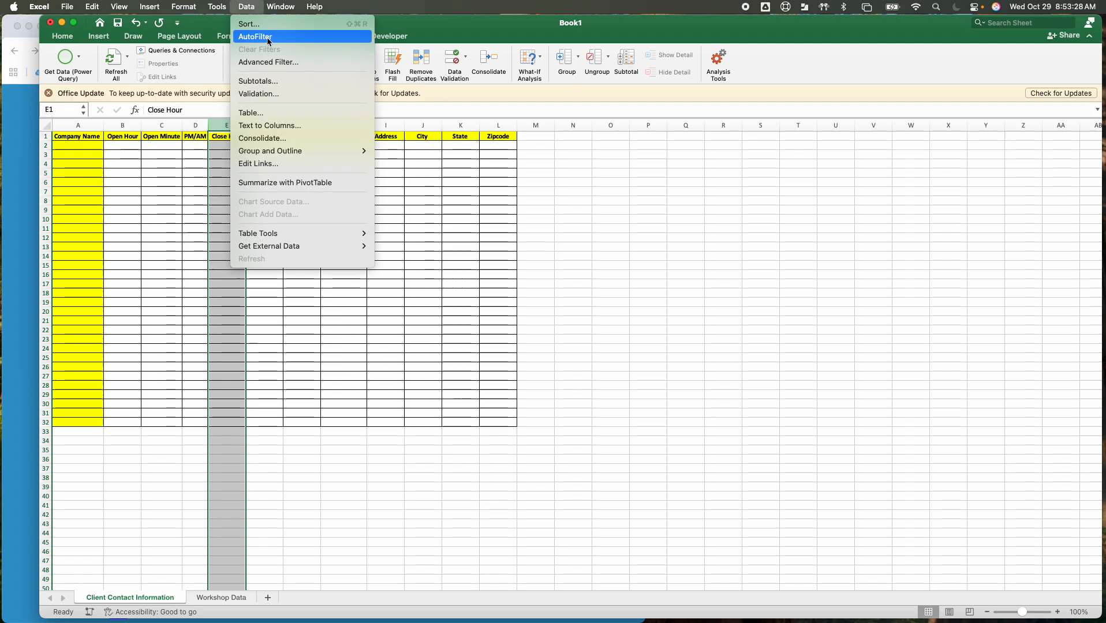
{"action": "left_click", "coordinate": [263, 94]}
{"action": "left_click", "coordinate": [450, 188]}
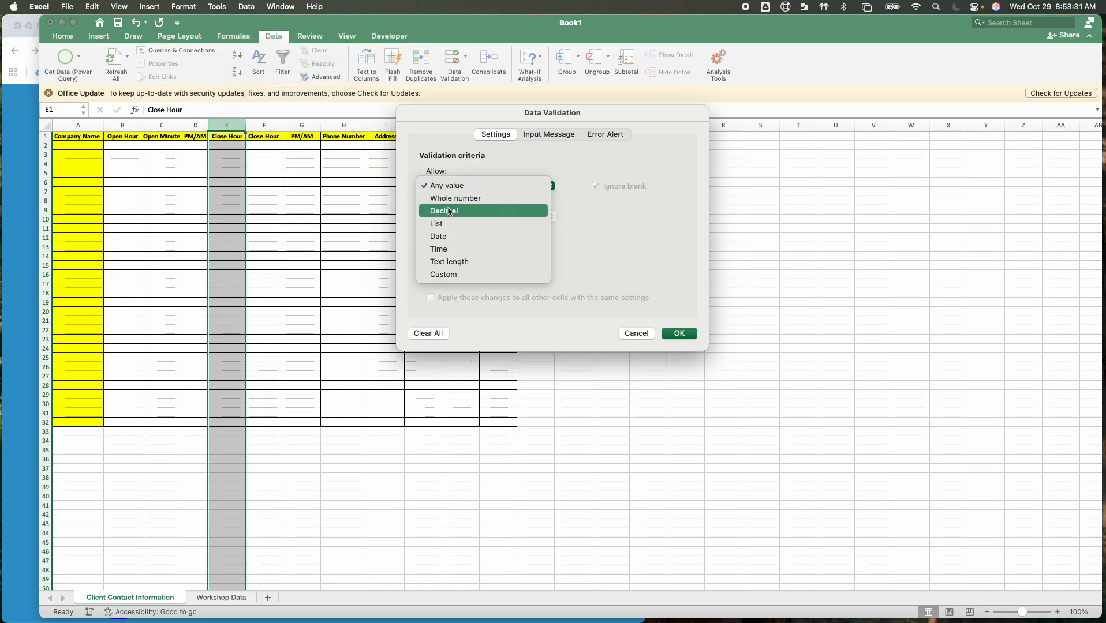
{"action": "left_click", "coordinate": [463, 222]}
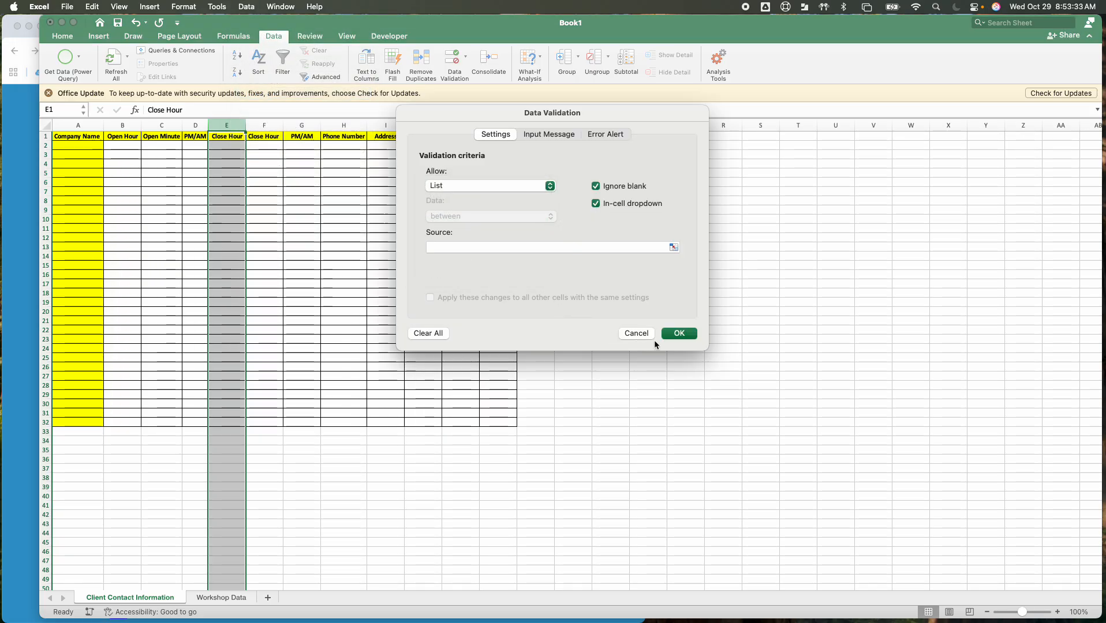
{"action": "left_click", "coordinate": [673, 248]}
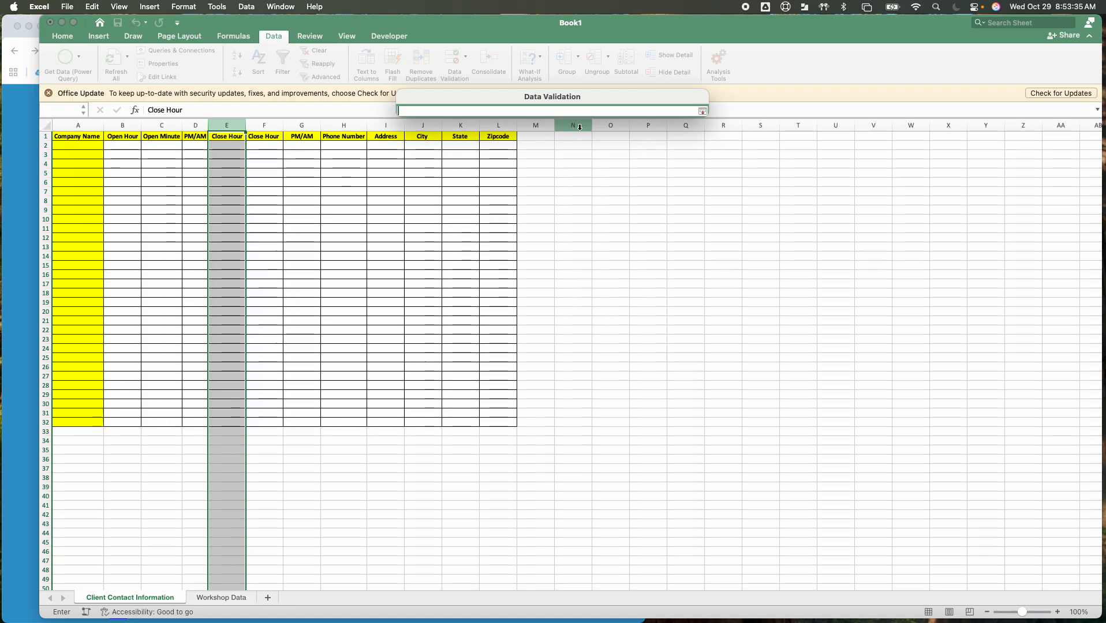
{"action": "left_click", "coordinate": [206, 603]}
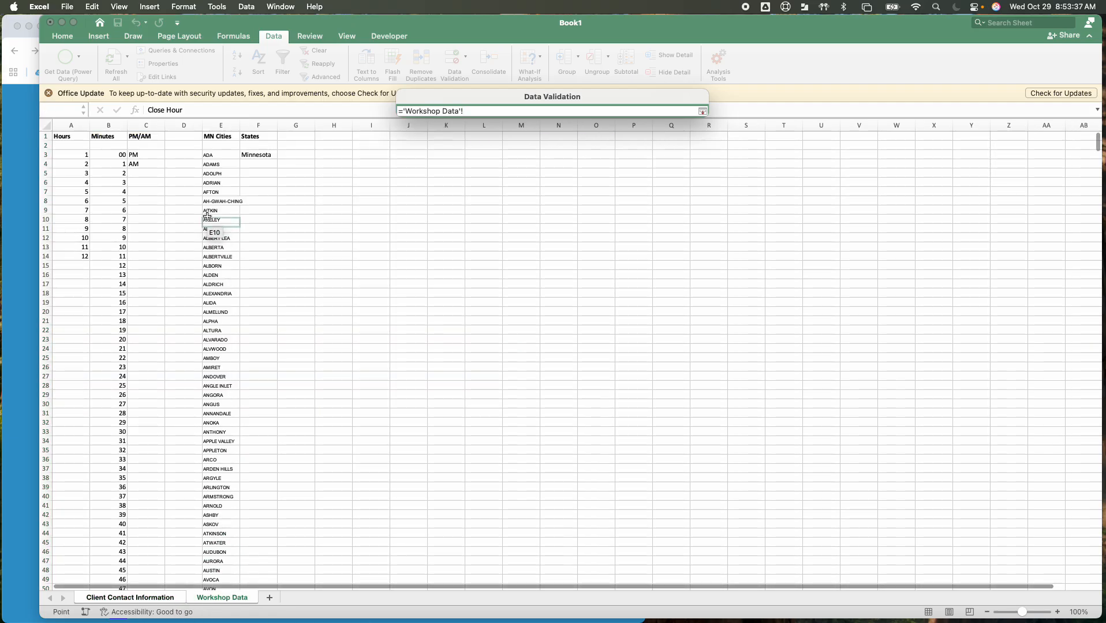
{"action": "left_click", "coordinate": [70, 145]}
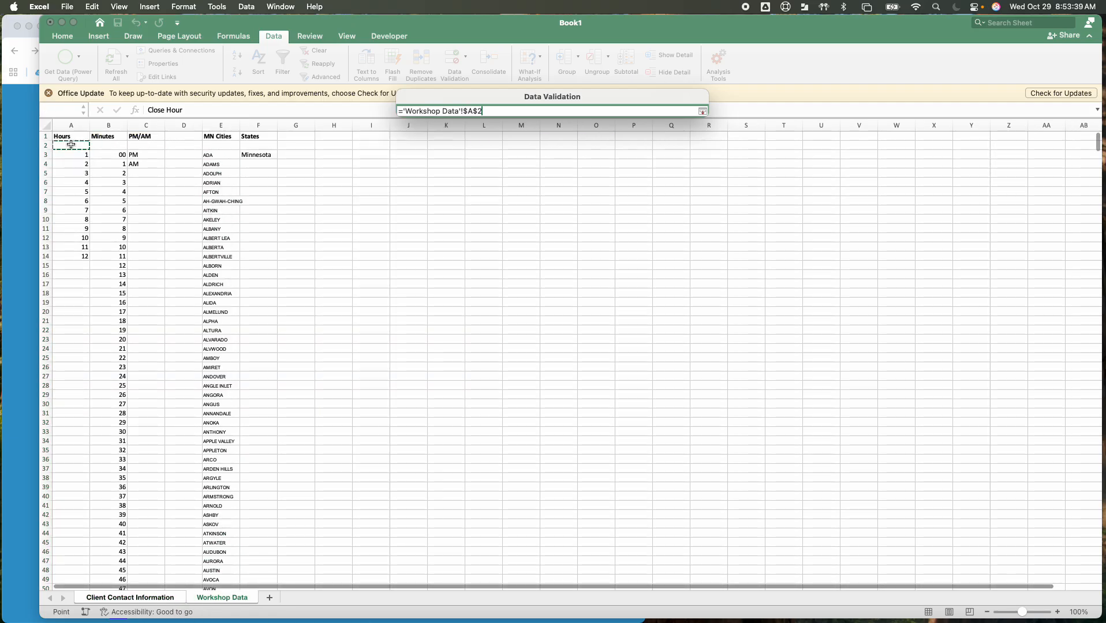
{"action": "left_click_drag", "start_coordinate": [71, 145], "coordinate": [68, 255]}
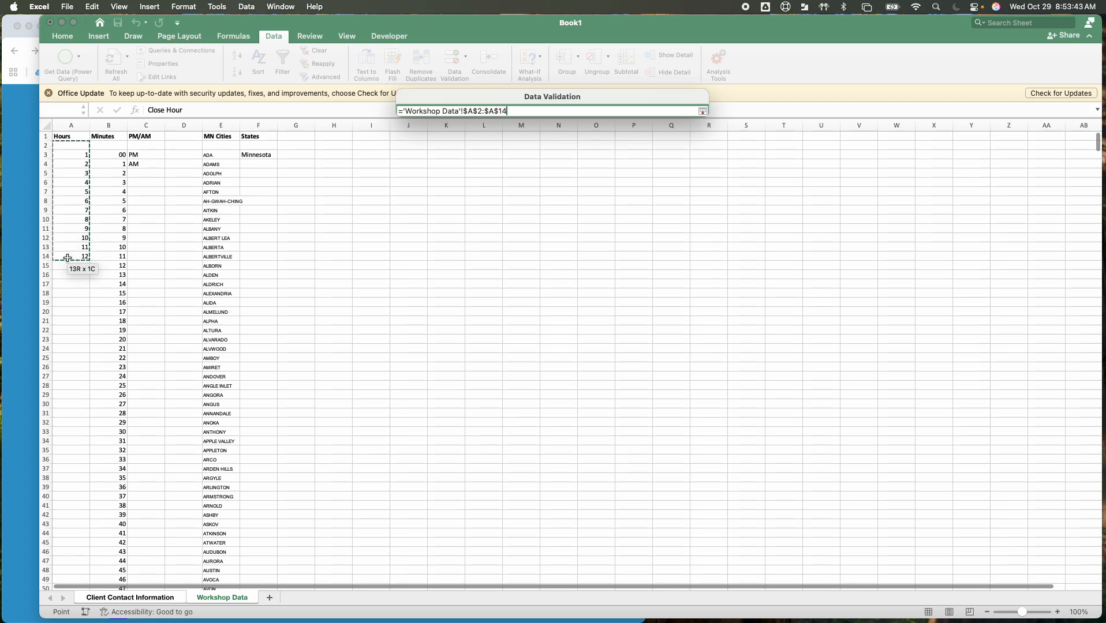
{"action": "left_click", "coordinate": [702, 111]}
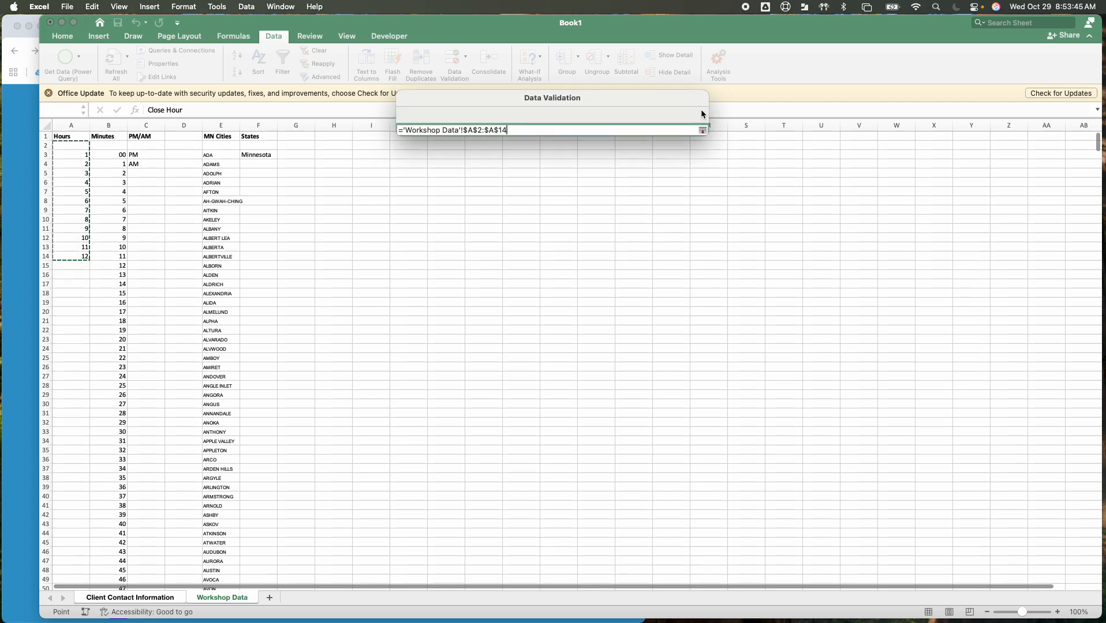
{"action": "left_click", "coordinate": [680, 334]}
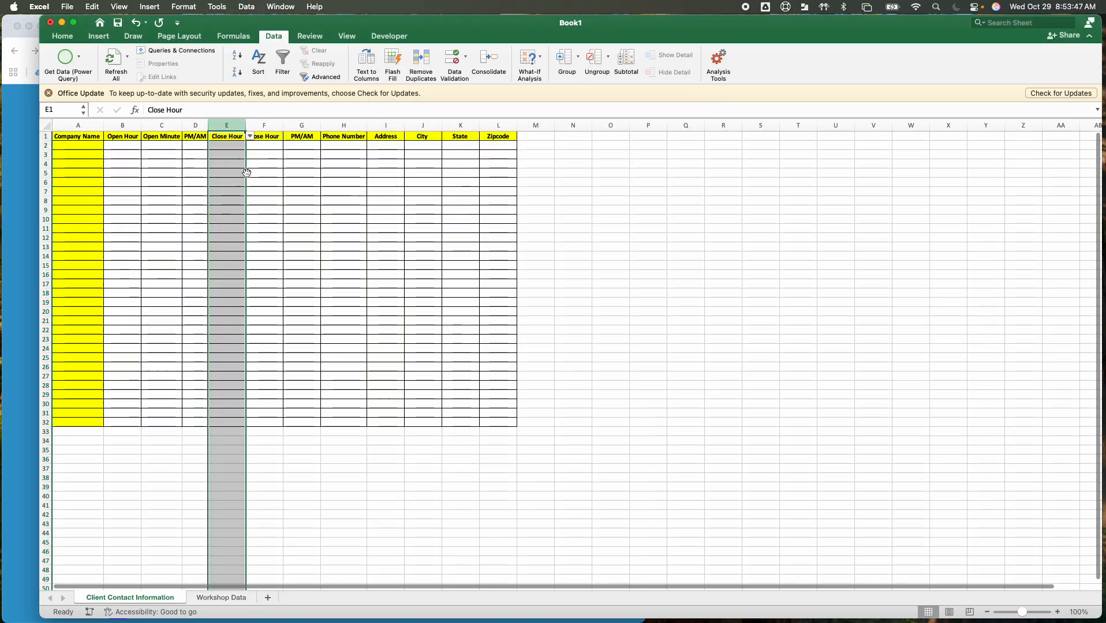
Rename the duplicate Close Hour header in F1 as Close Minute and widen column F to fit it
{"action": "left_click", "coordinate": [269, 127]}
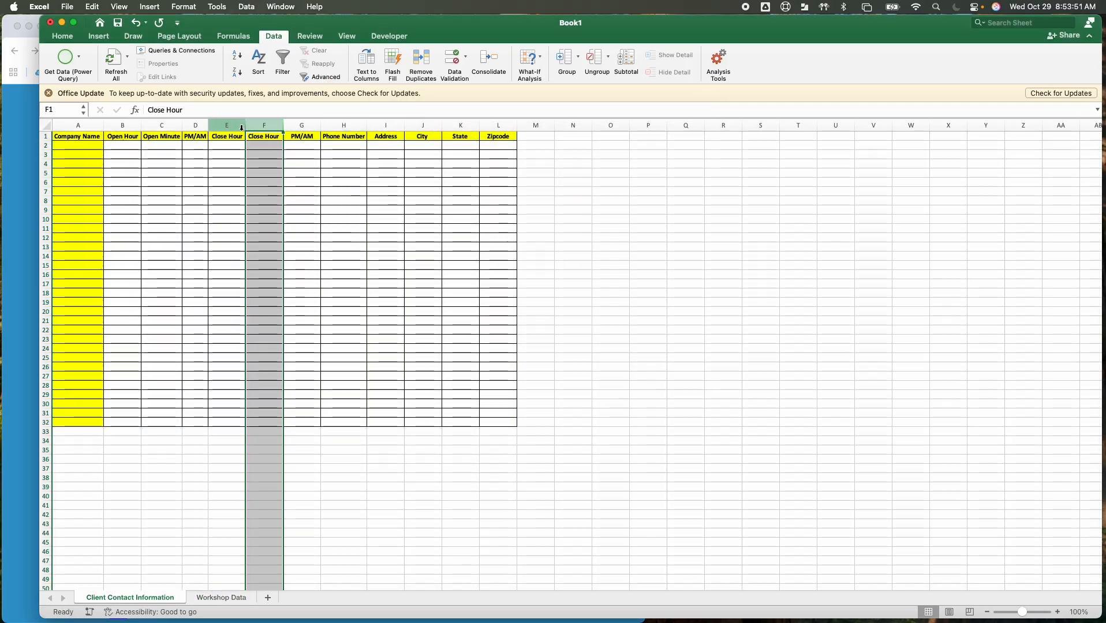
{"action": "double_click", "coordinate": [275, 136]}
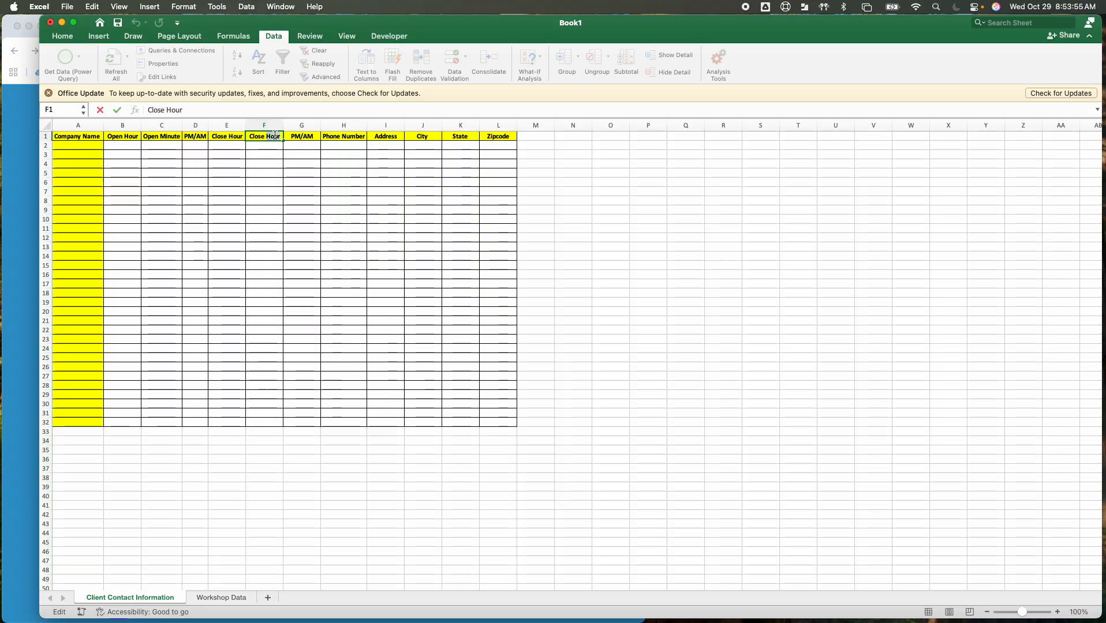
{"action": "key", "text": "BackSpace"}
{"action": "key", "text": "BackSpace"}
{"action": "key", "text": "BackSpace"}
{"action": "key", "text": "BackSpace"}
{"action": "type", "text": "Minue"}
{"action": "key", "text": "BackSpace"}
{"action": "type", "text": "te"}
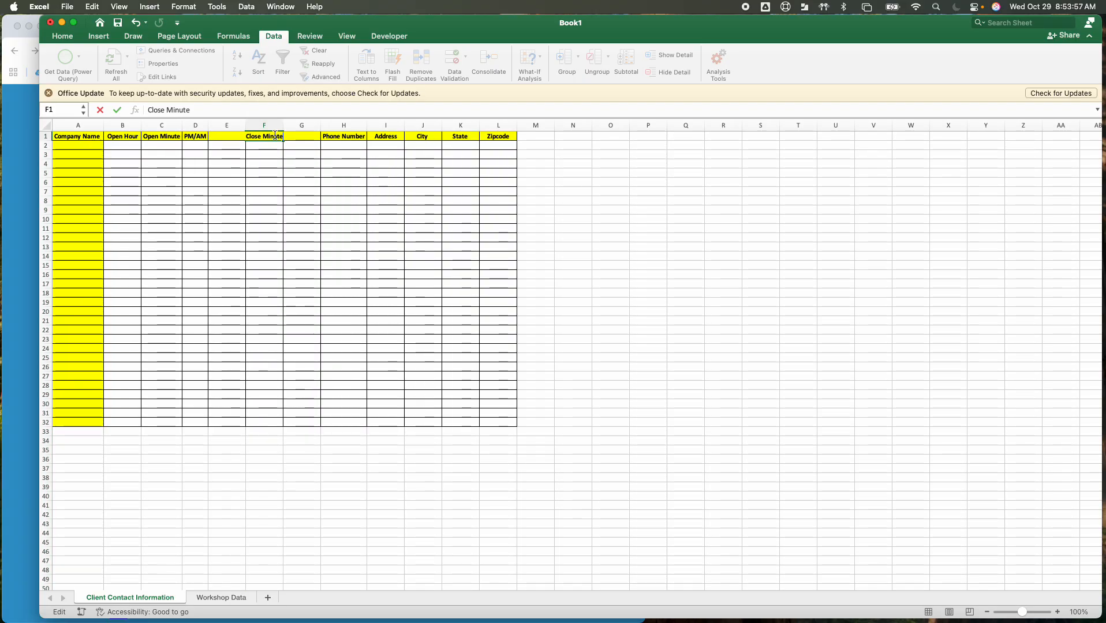
{"action": "key", "text": "Return"}
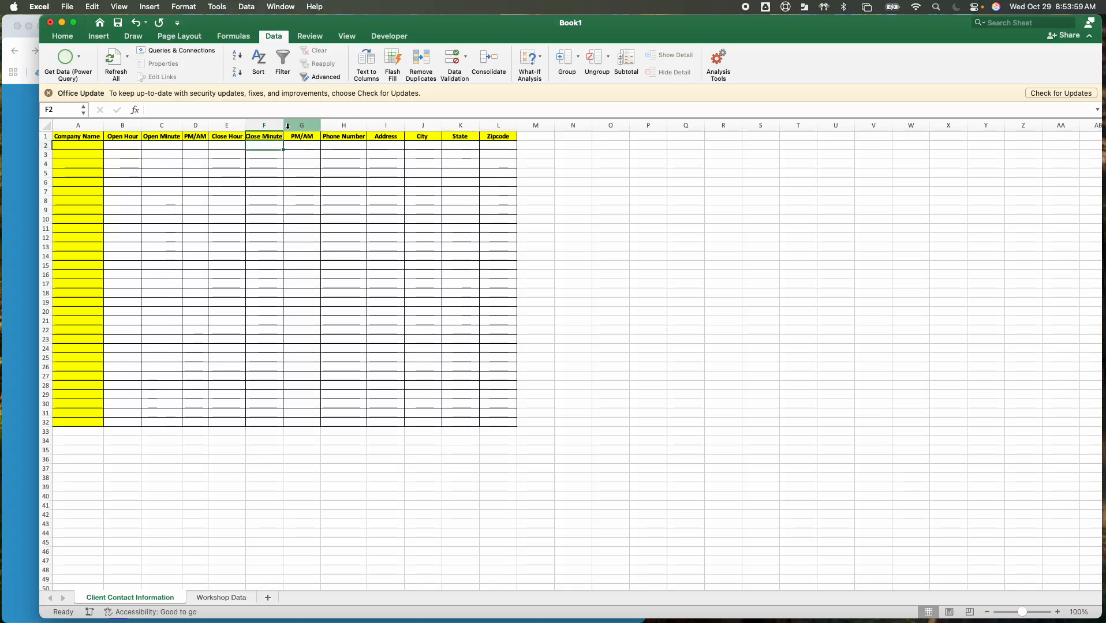
{"action": "left_click_drag", "start_coordinate": [285, 125], "coordinate": [290, 126]}
Add list data validation with an in-cell dropdown to the Close Minute column, using ='Workshop Data'!$B$2:$B$62 as its source
{"action": "left_click", "coordinate": [269, 124]}
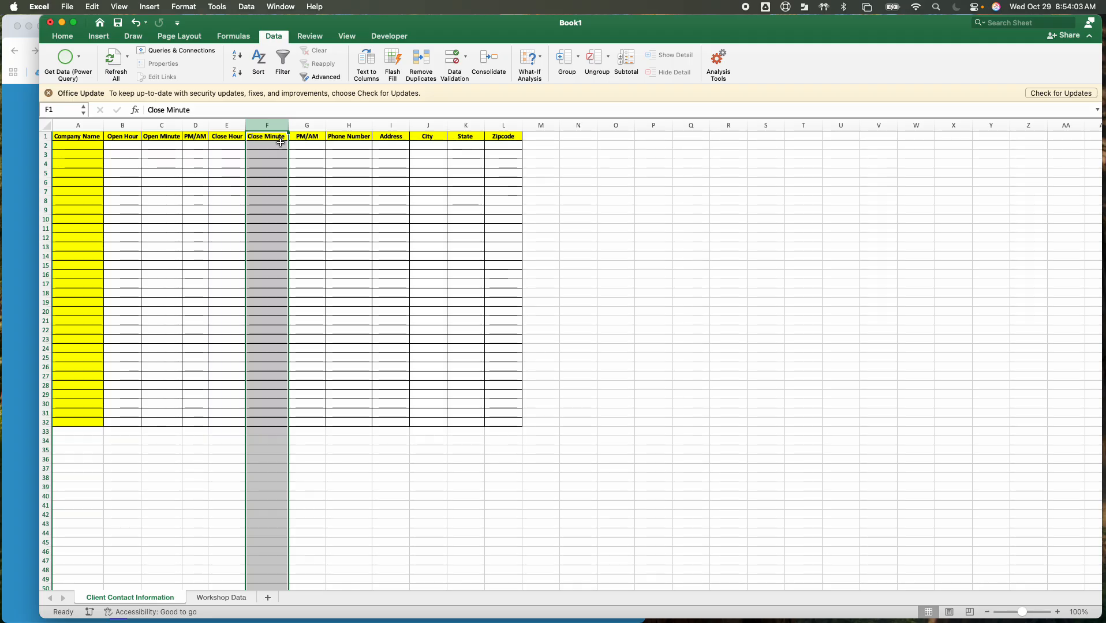
{"action": "left_click", "coordinate": [247, 7]}
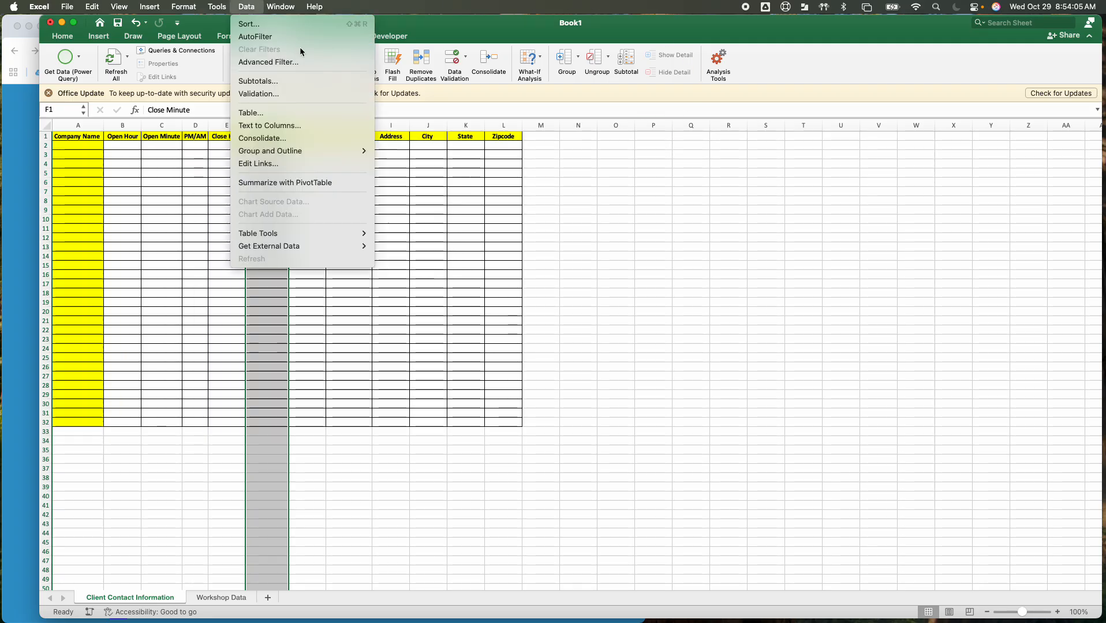
{"action": "left_click", "coordinate": [273, 97]}
{"action": "left_click", "coordinate": [511, 185]}
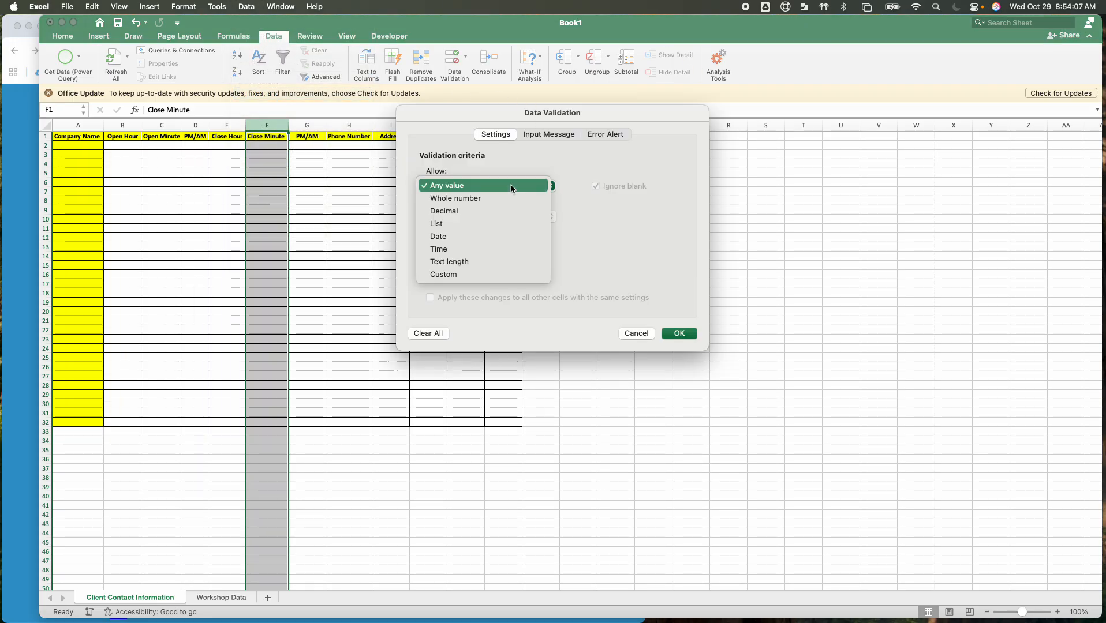
{"action": "left_click", "coordinate": [479, 222]}
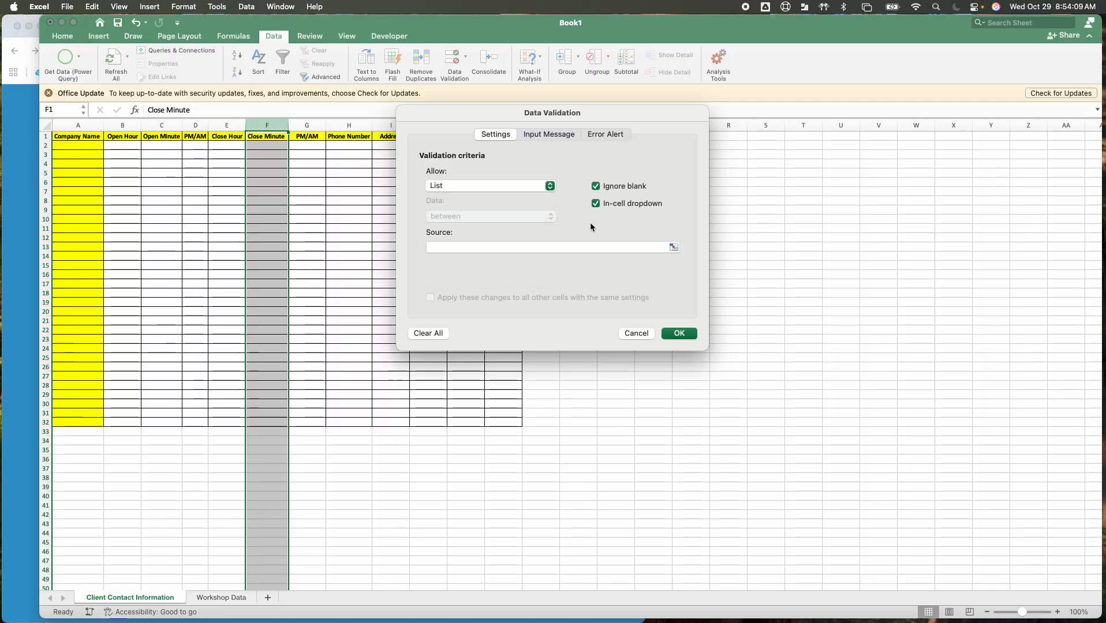
{"action": "left_click", "coordinate": [674, 247]}
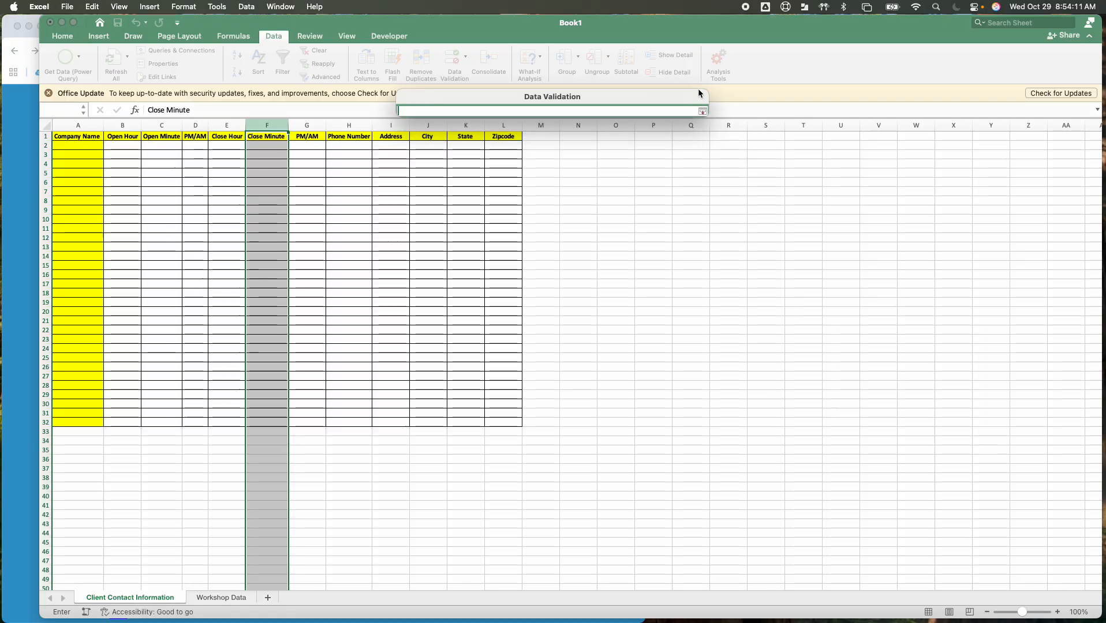
{"action": "left_click", "coordinate": [231, 598]}
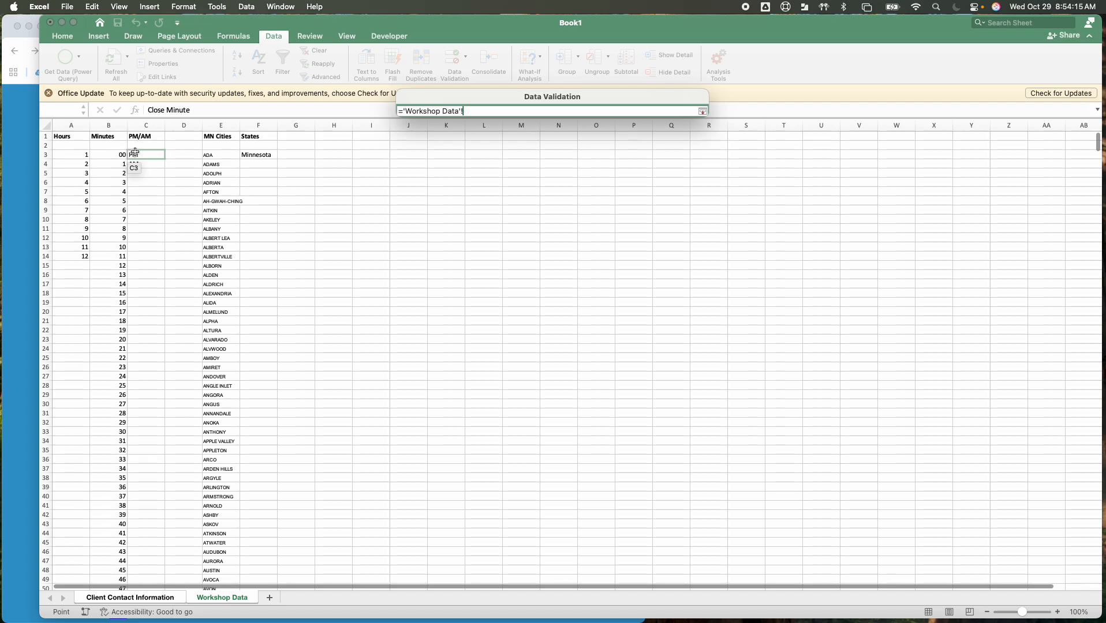
{"action": "left_click_drag", "start_coordinate": [118, 148], "coordinate": [115, 563]}
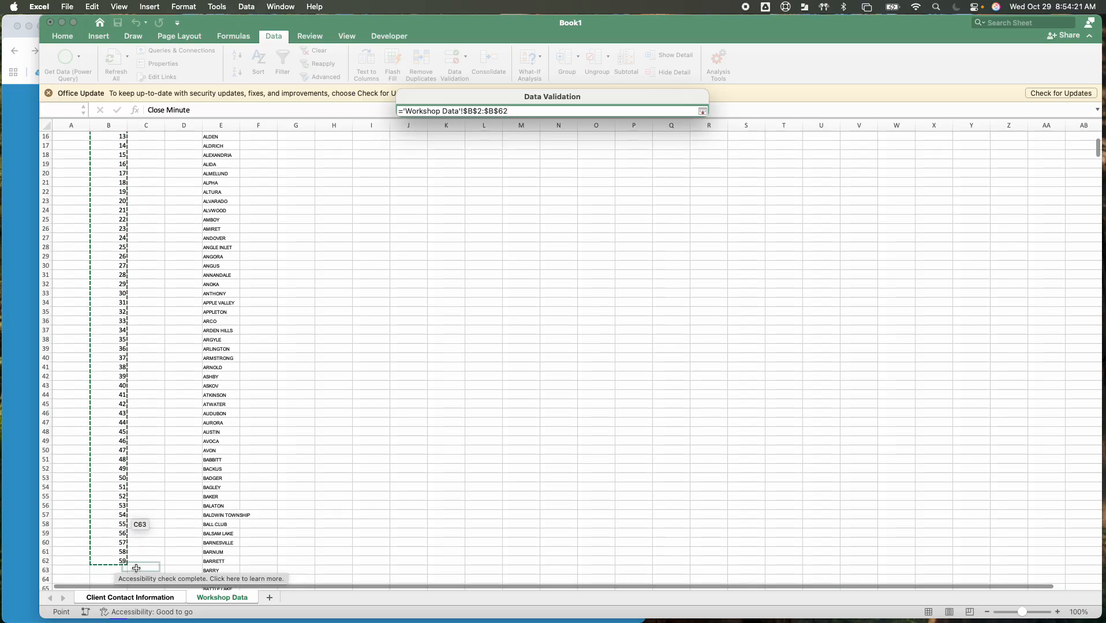
{"action": "left_click", "coordinate": [704, 110]}
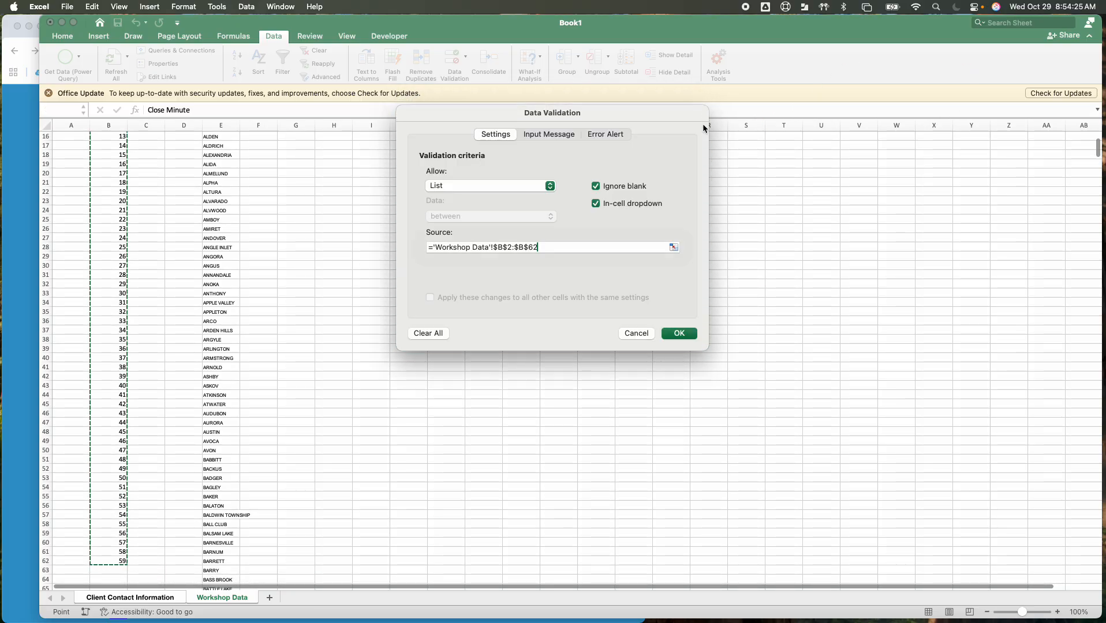
{"action": "left_click", "coordinate": [678, 335]}
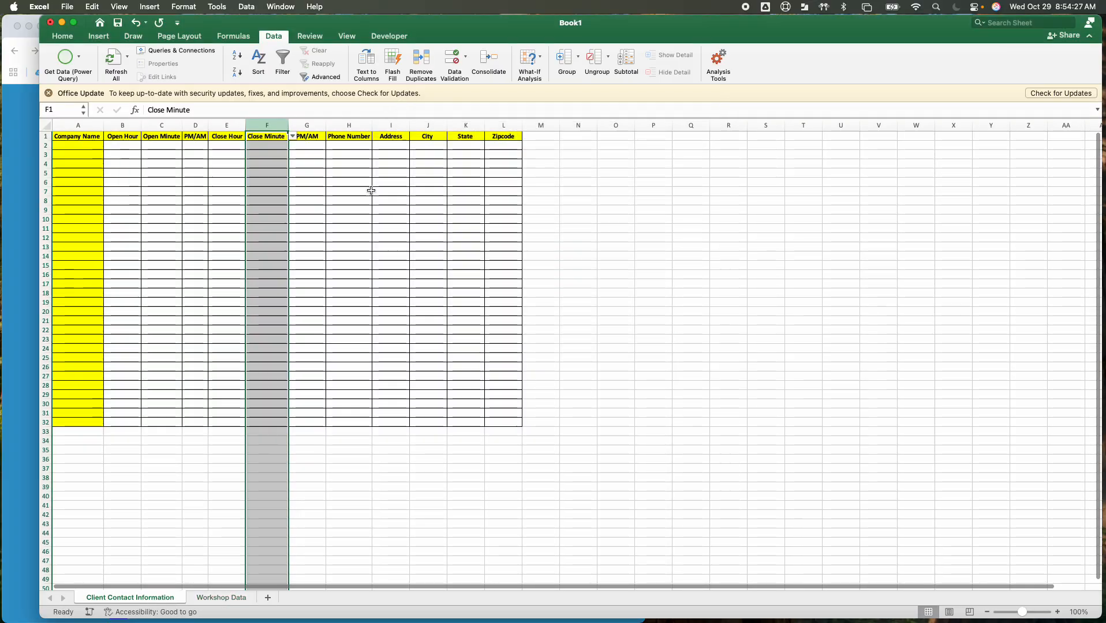
Add list data validation with an in-cell dropdown to the closing PM/AM column G, using ='Workshop Data'!$C$2:$C$4 as its source
{"action": "left_click", "coordinate": [308, 125]}
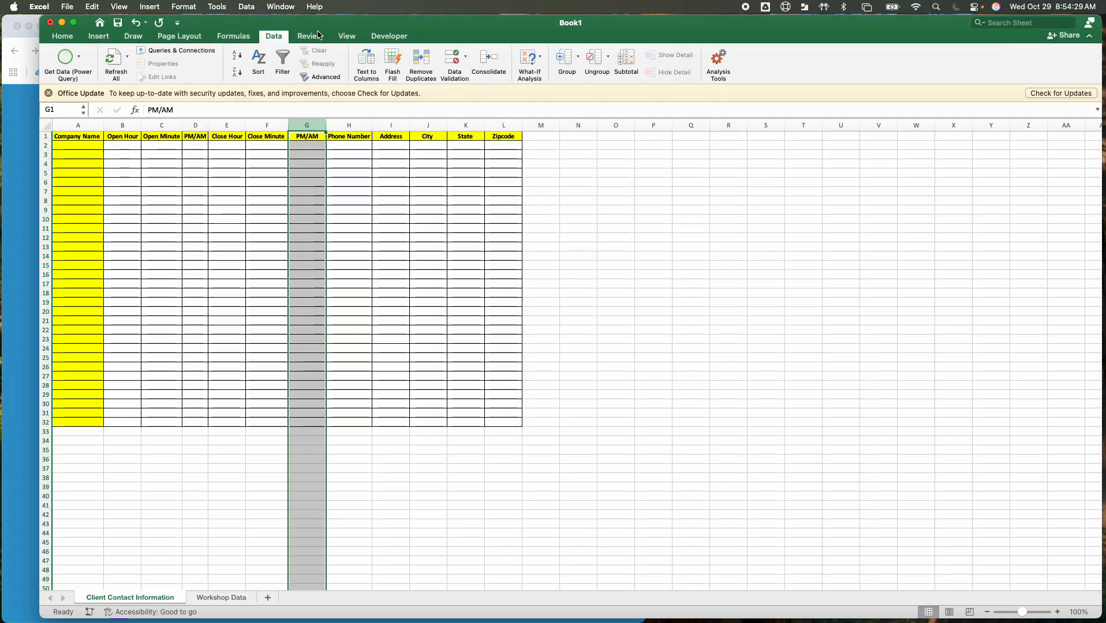
{"action": "left_click", "coordinate": [247, 8]}
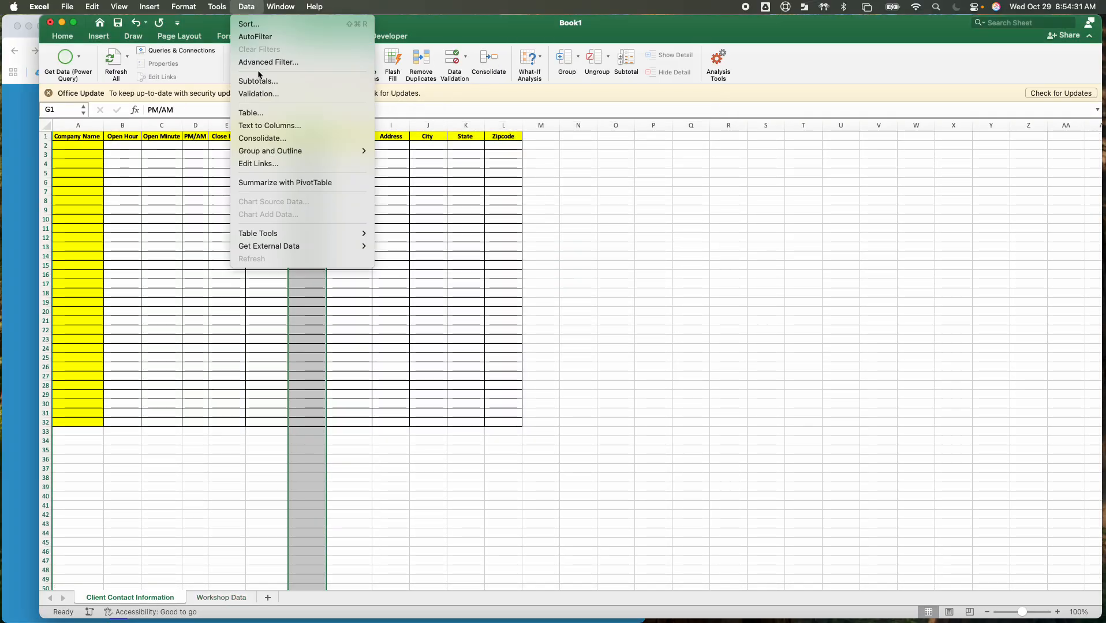
{"action": "left_click", "coordinate": [250, 95]}
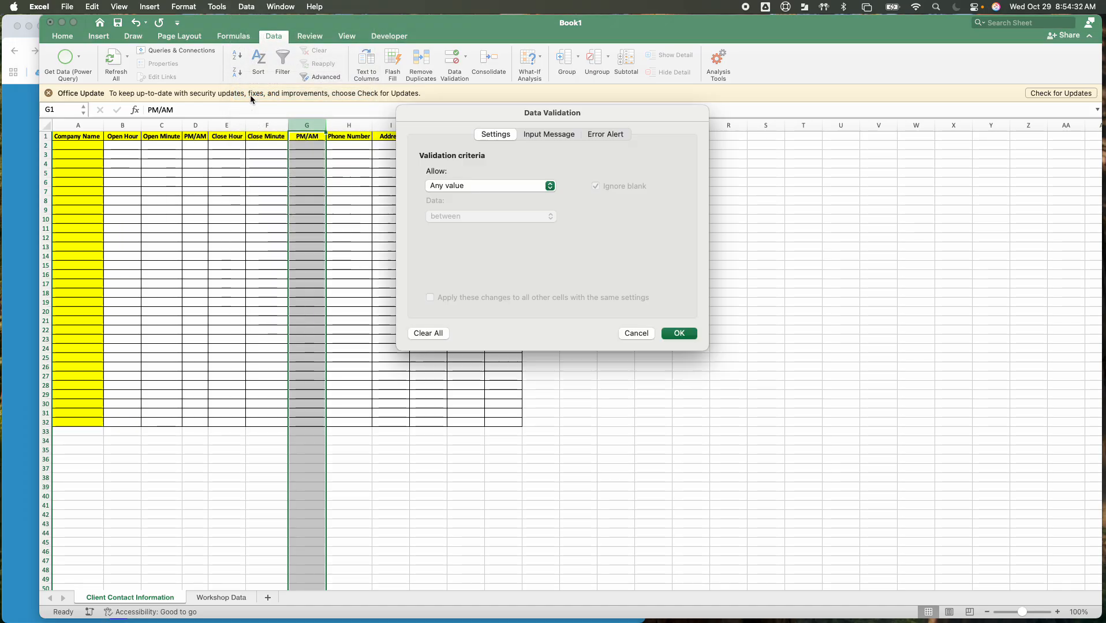
{"action": "left_click", "coordinate": [510, 186]}
{"action": "left_click", "coordinate": [478, 225]}
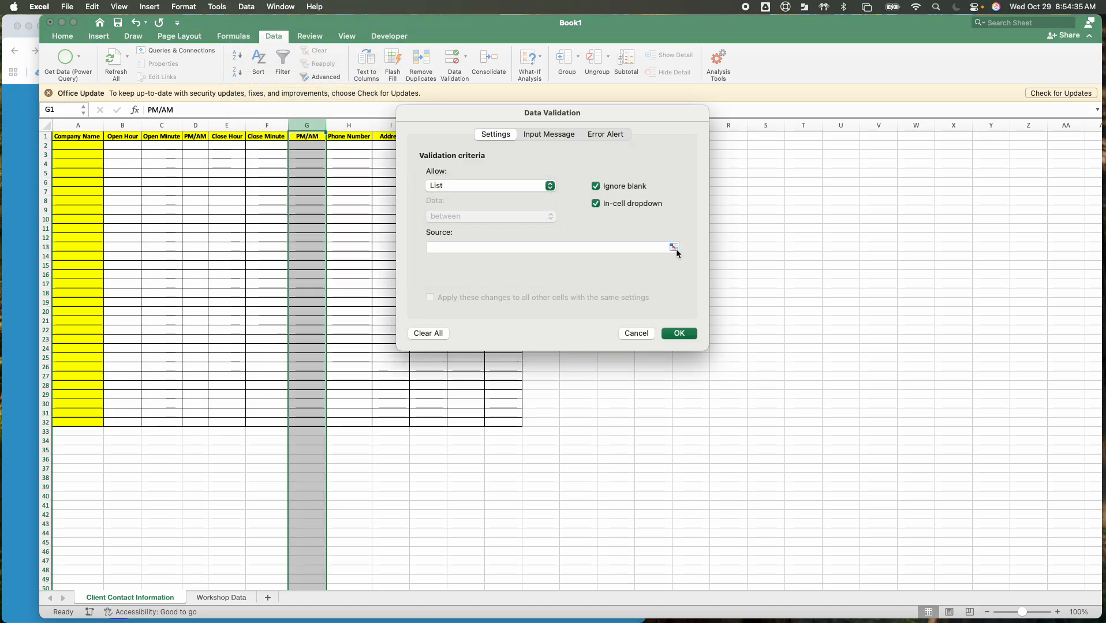
{"action": "left_click", "coordinate": [673, 247]}
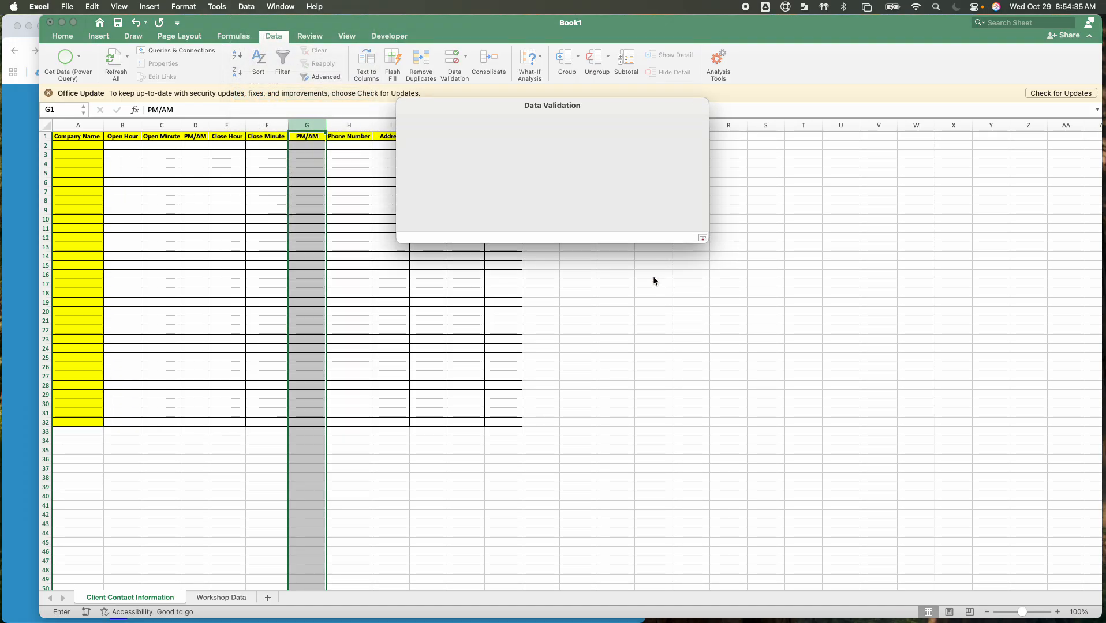
{"action": "left_click", "coordinate": [219, 598]}
{"action": "scroll", "coordinate": [139, 248], "scroll_direction": "up", "scroll_amount": 10}
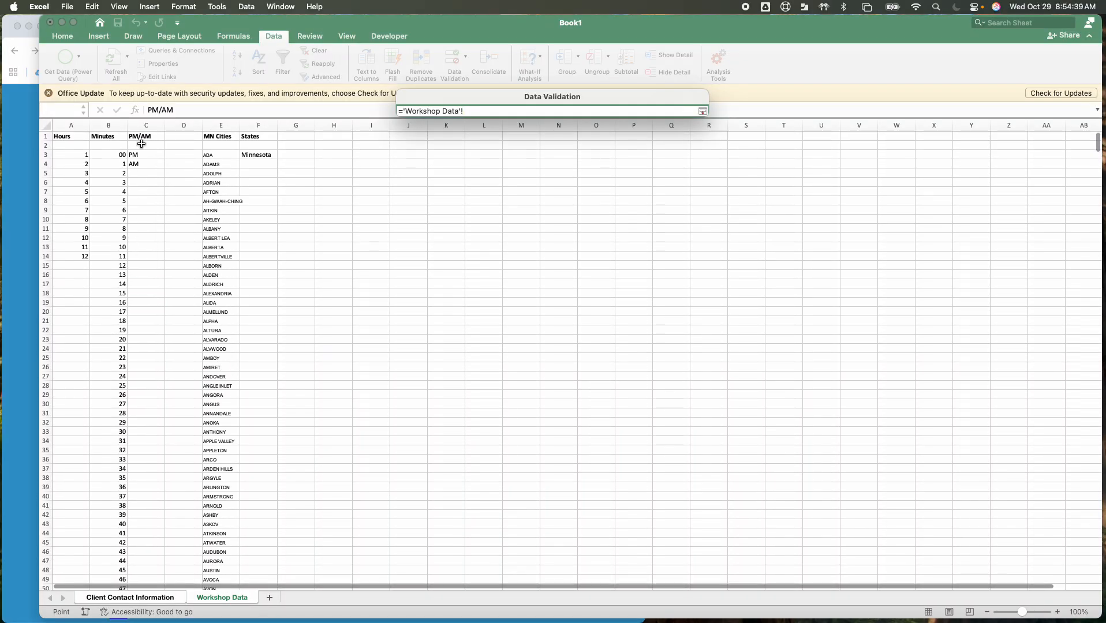
{"action": "left_click_drag", "start_coordinate": [141, 144], "coordinate": [142, 164]}
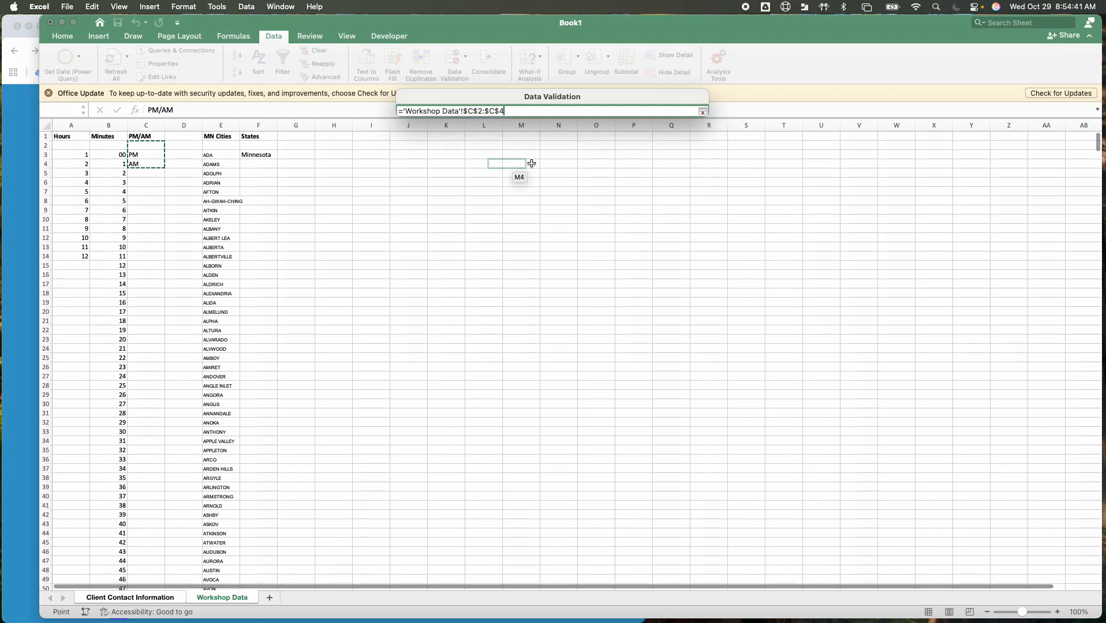
{"action": "left_click", "coordinate": [702, 112]}
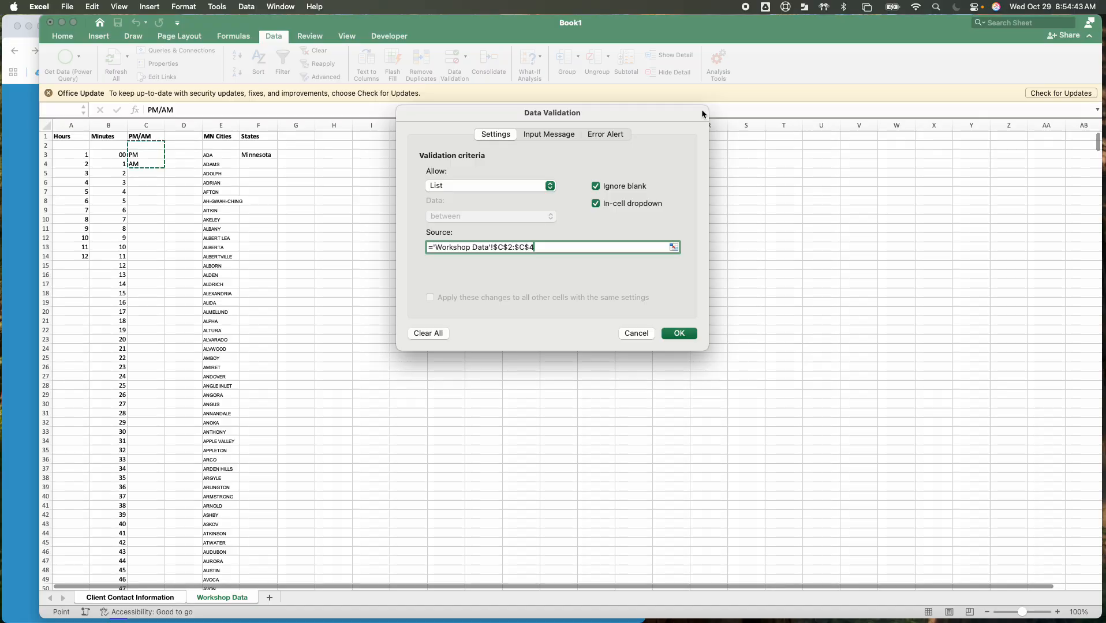
{"action": "left_click", "coordinate": [678, 334]}
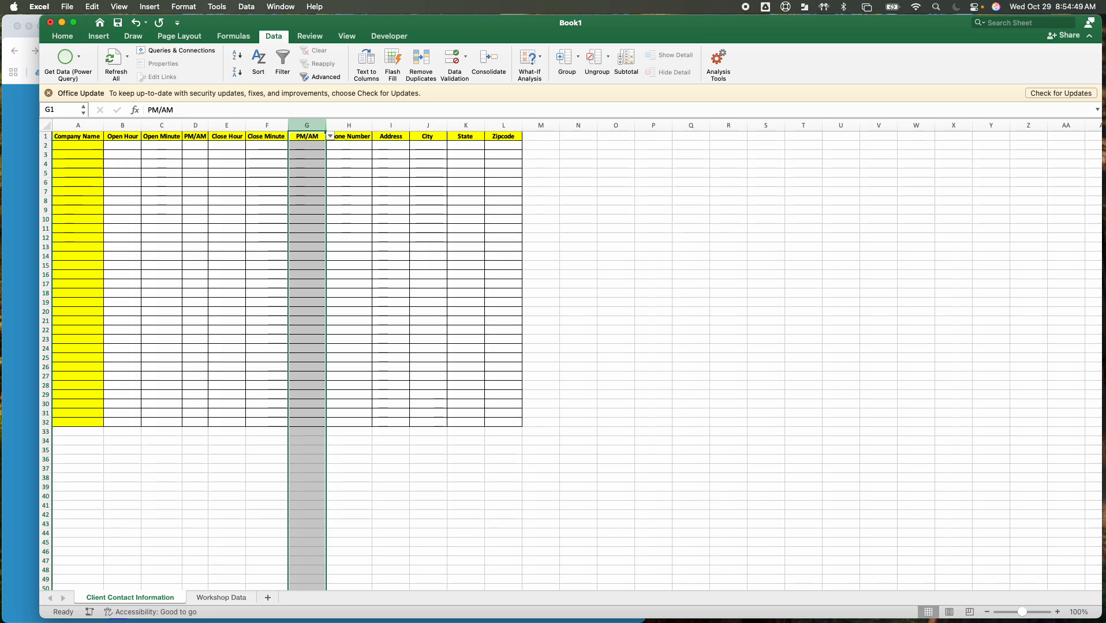
{"action": "left_click", "coordinate": [347, 123]}
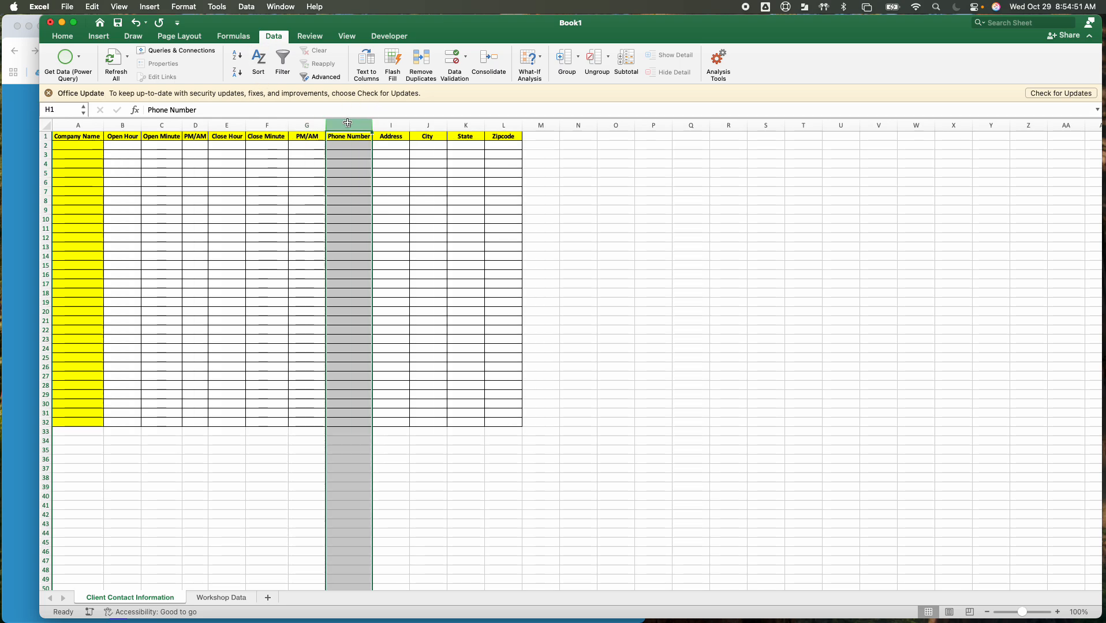
{"action": "left_click", "coordinate": [386, 123]}
{"action": "left_click", "coordinate": [307, 124]}
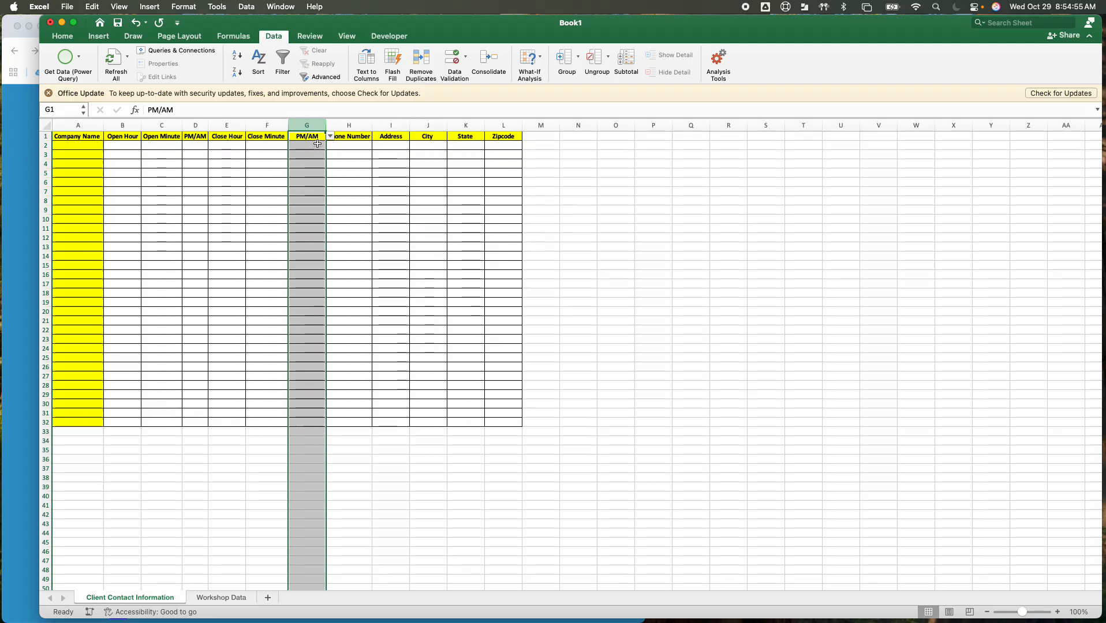
{"action": "left_click", "coordinate": [316, 146]}
Add list data validation with an in-cell dropdown to the City column, using ='Workshop Data'!$E$2:$E$1198 as its source
{"action": "left_click", "coordinate": [419, 125]}
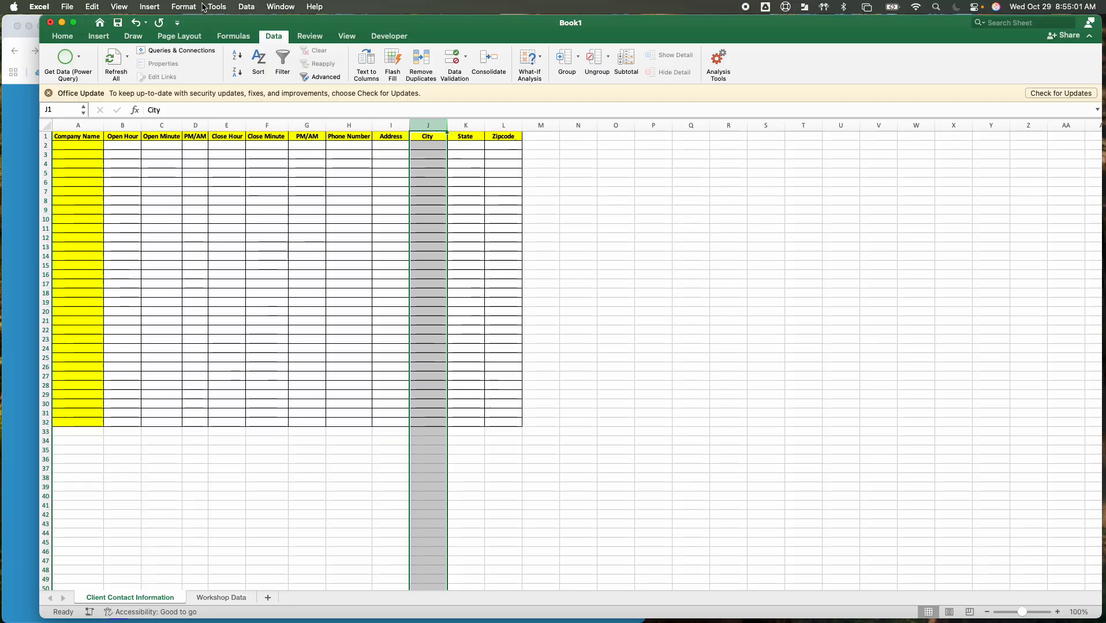
{"action": "left_click", "coordinate": [241, 7]}
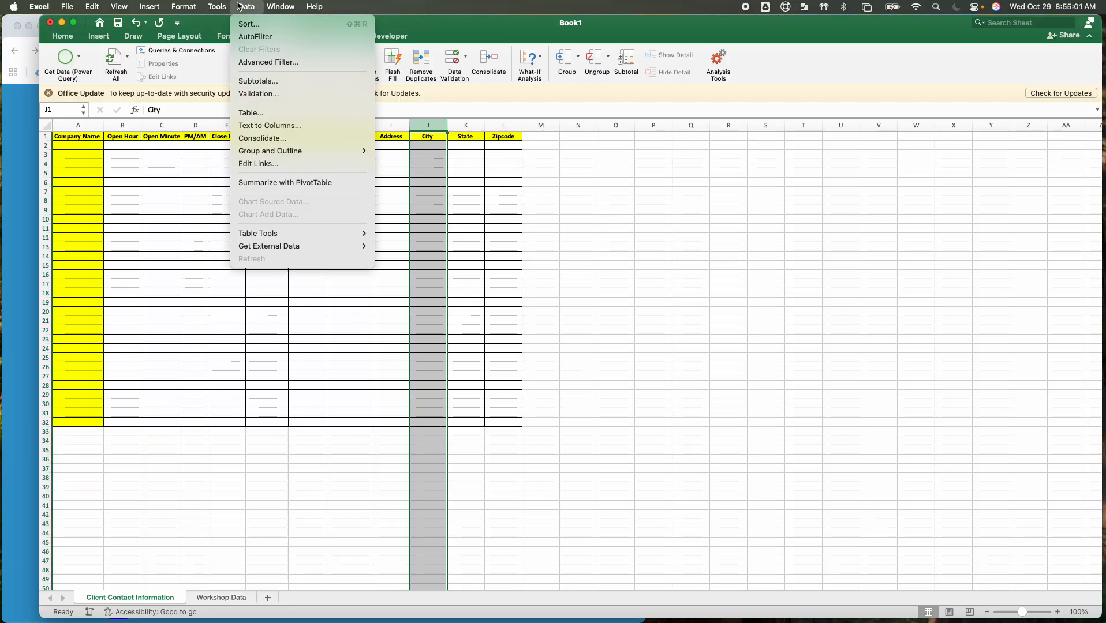
{"action": "left_click", "coordinate": [265, 93]}
{"action": "left_click", "coordinate": [549, 187]}
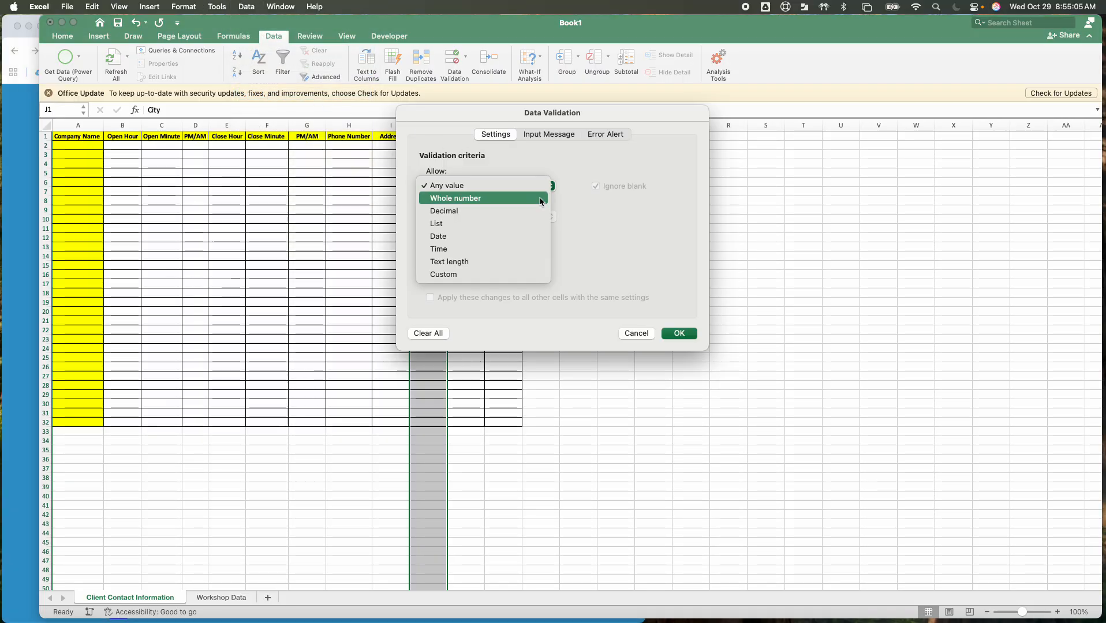
{"action": "left_click", "coordinate": [514, 226]}
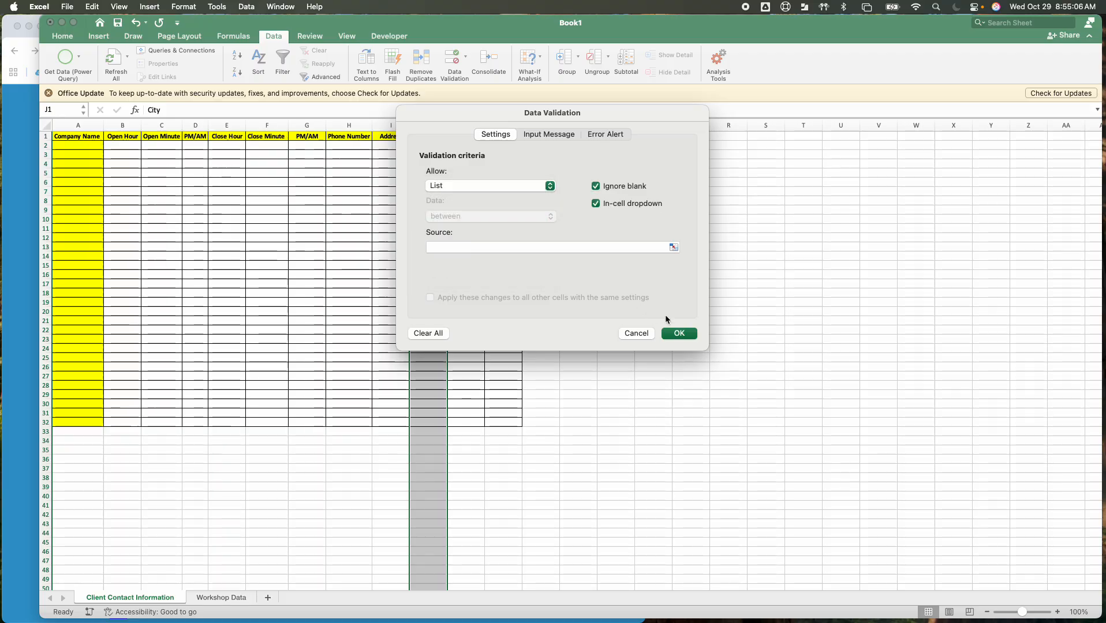
{"action": "left_click", "coordinate": [674, 248]}
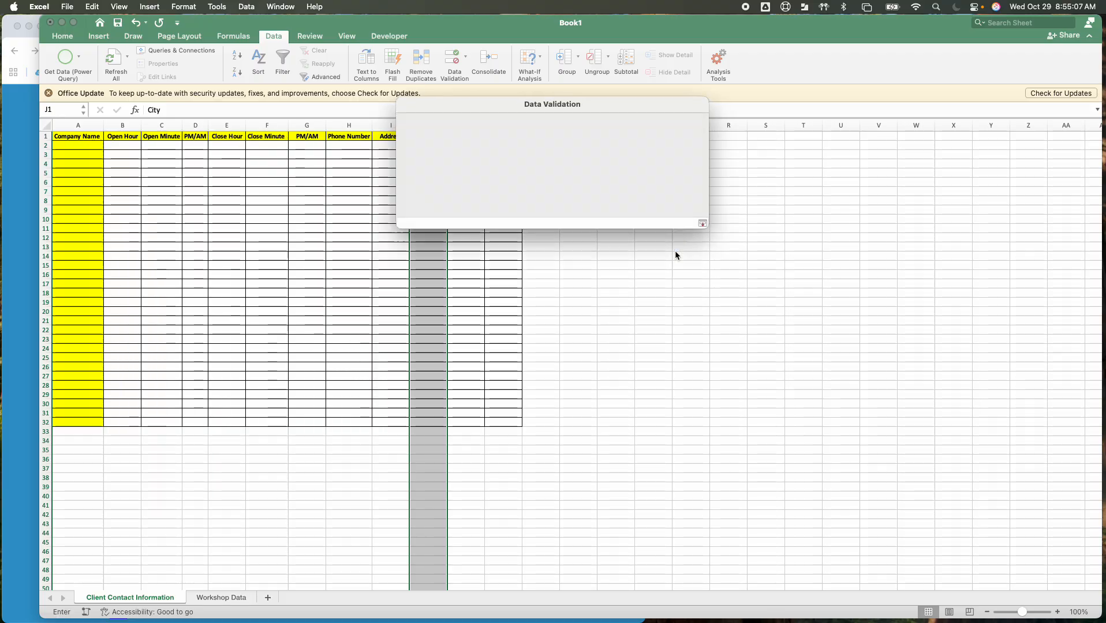
{"action": "left_click", "coordinate": [221, 598]}
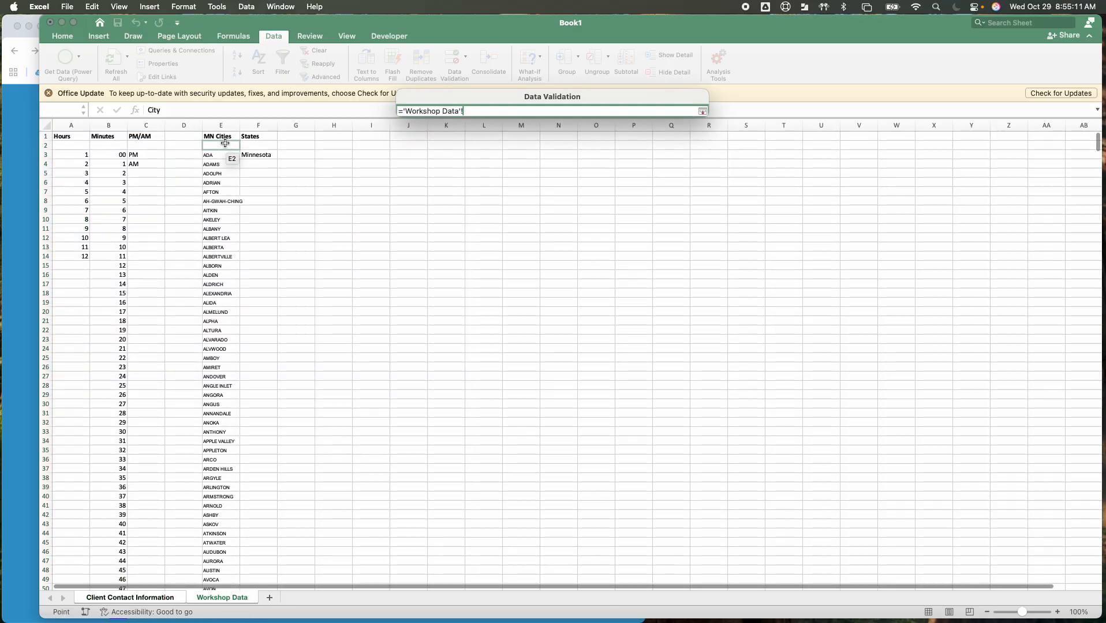
{"action": "left_click_drag", "start_coordinate": [188, 622], "coordinate": [232, 561]}
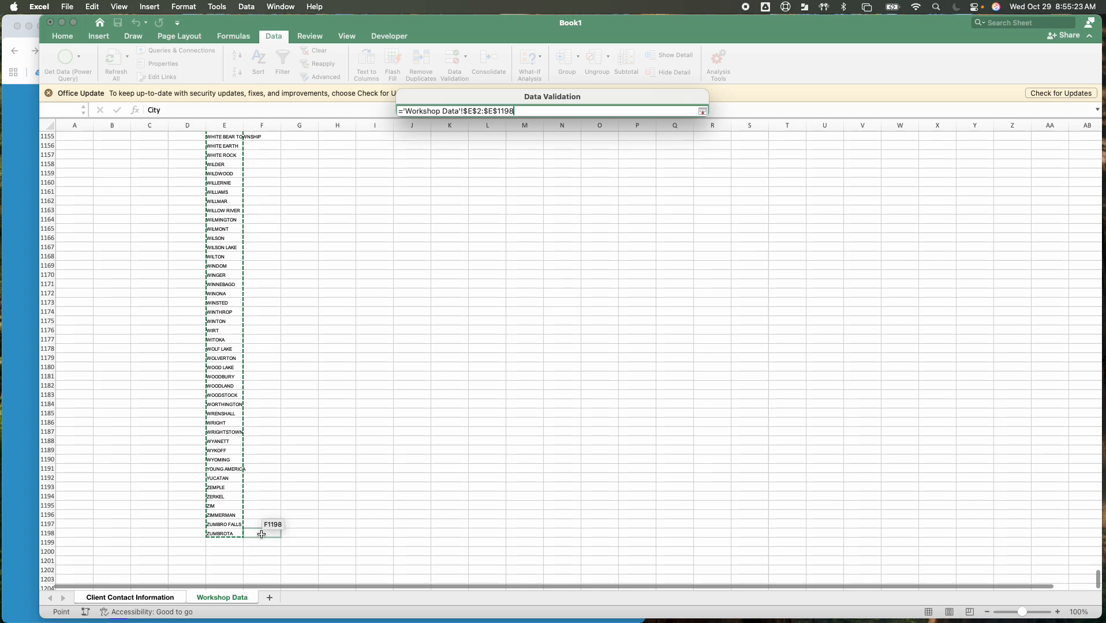
{"action": "left_click", "coordinate": [703, 111]}
{"action": "left_click", "coordinate": [679, 334]}
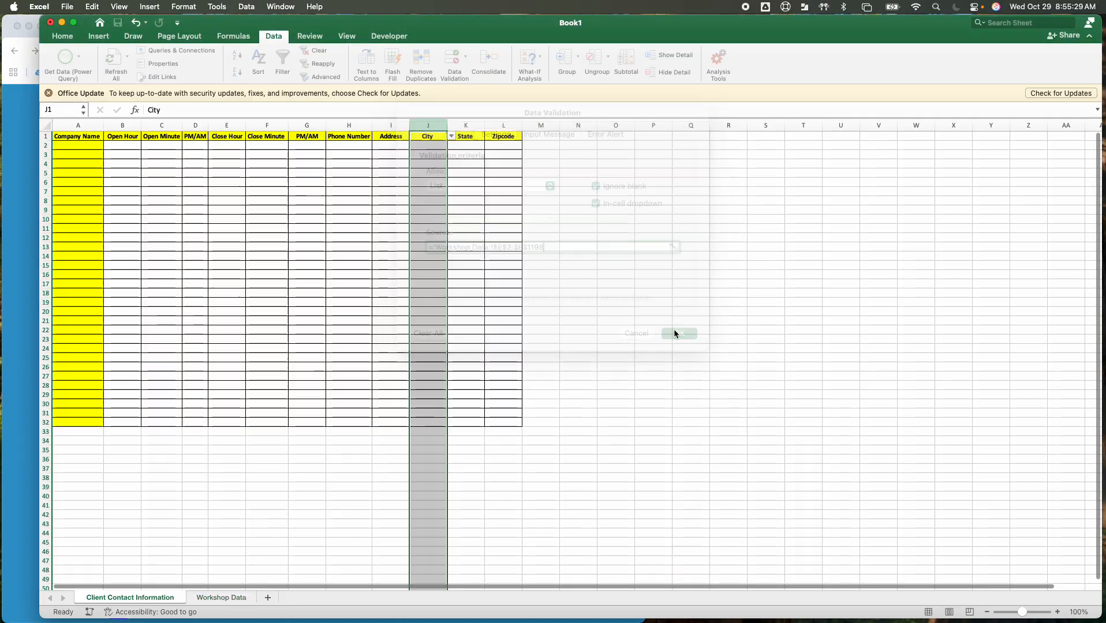
Test the City drop-down in J2 by filtering its list with f, d and mo, clearing each entry
{"action": "left_click", "coordinate": [437, 147]}
{"action": "left_click", "coordinate": [452, 146]}
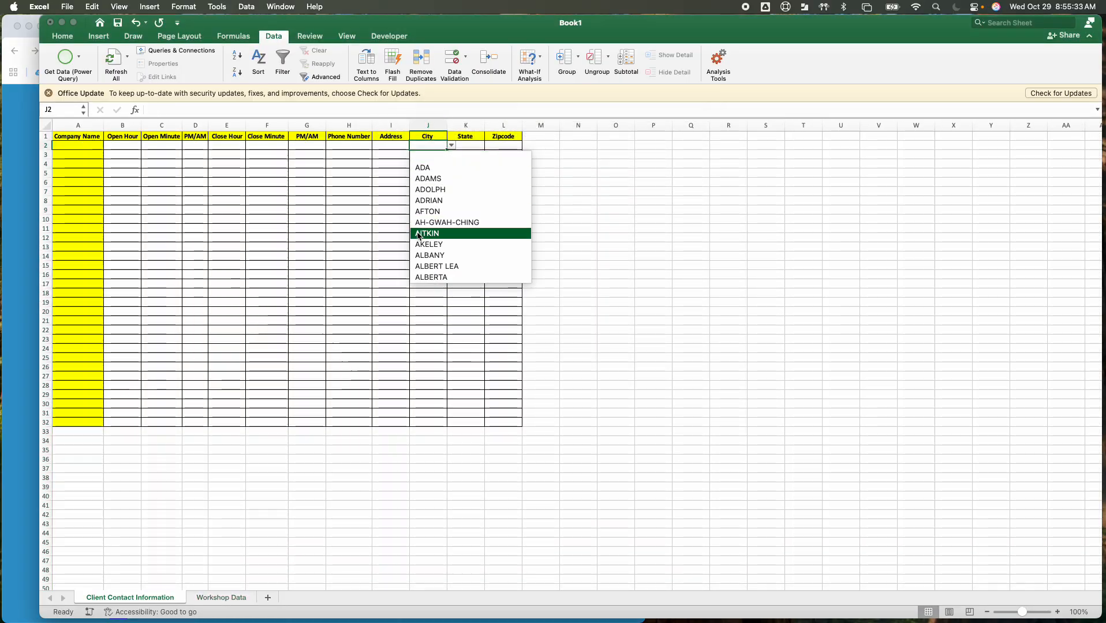
{"action": "type", "text": "f"}
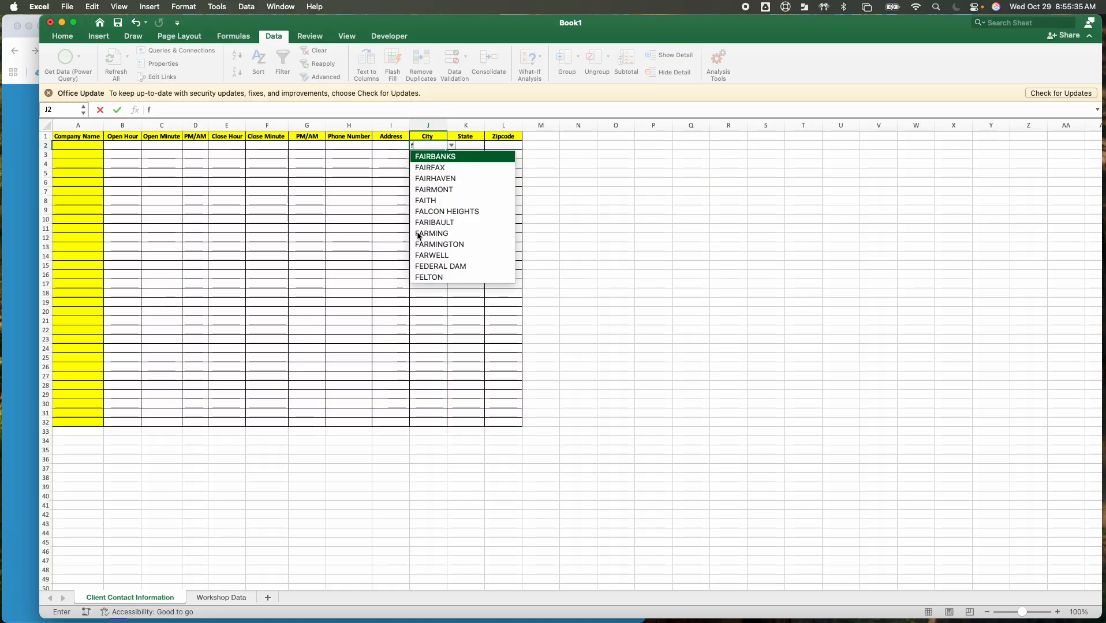
{"action": "key", "text": "BackSpace"}
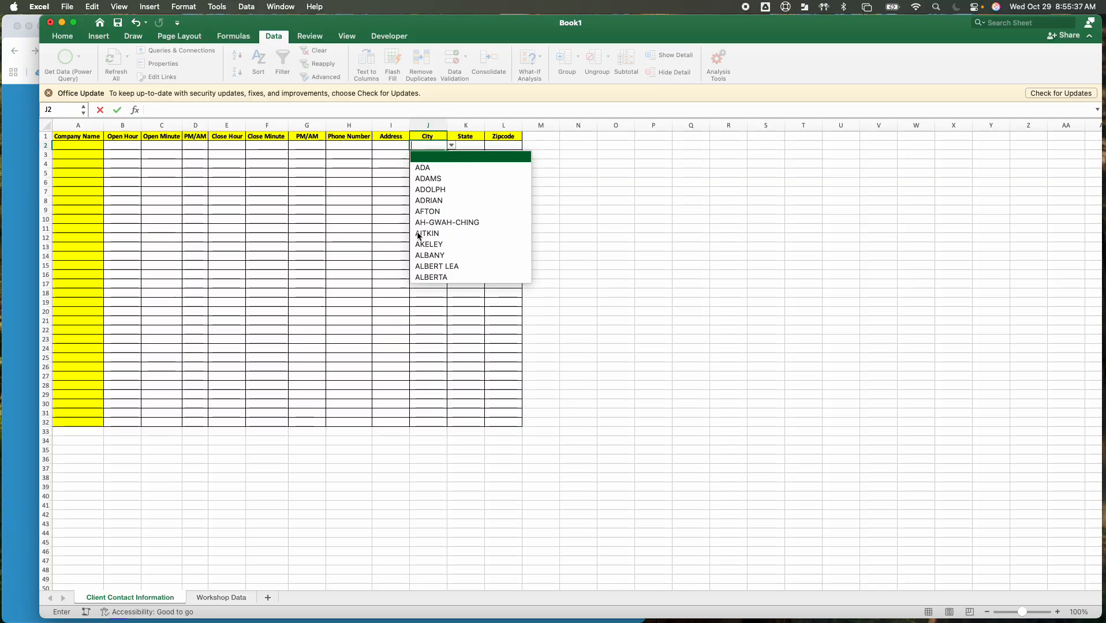
{"action": "type", "text": "d"}
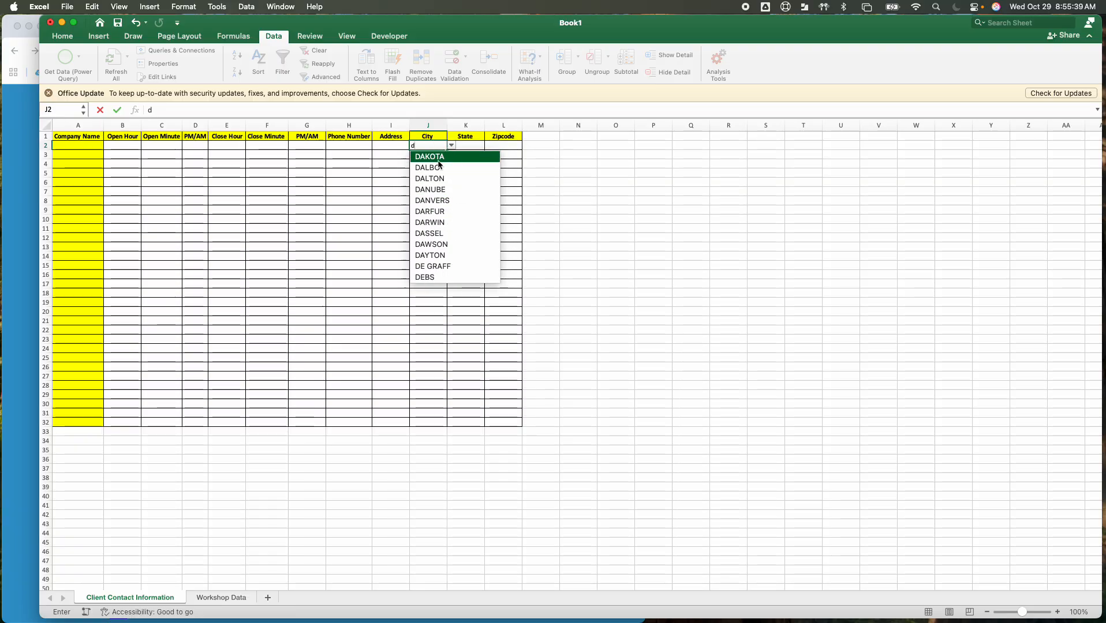
{"action": "key", "text": "BackSpace"}
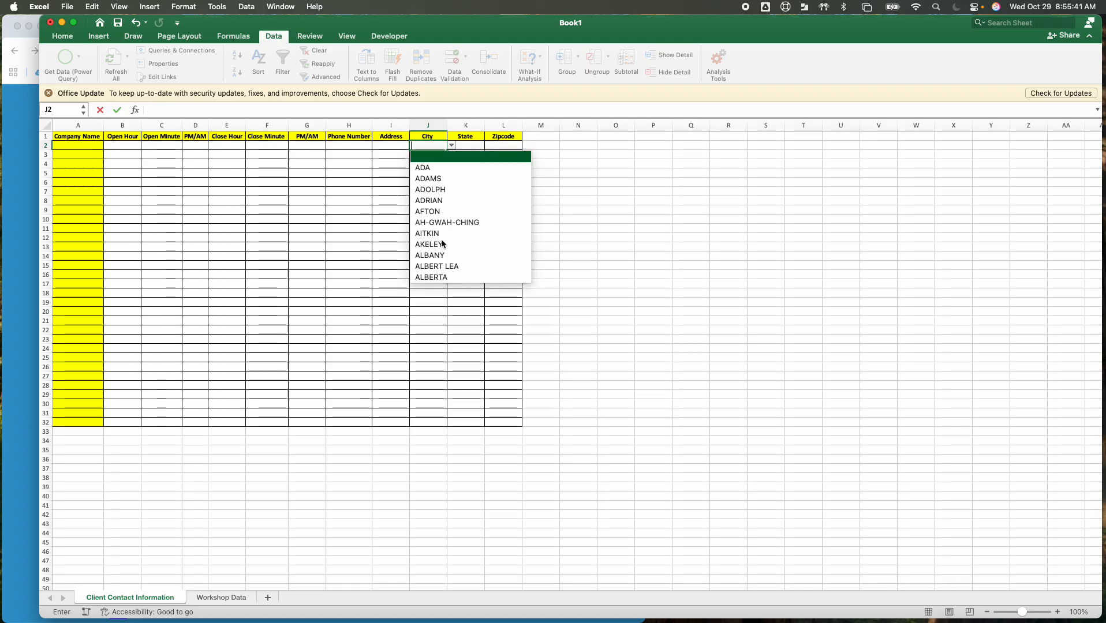
{"action": "type", "text": "mo"}
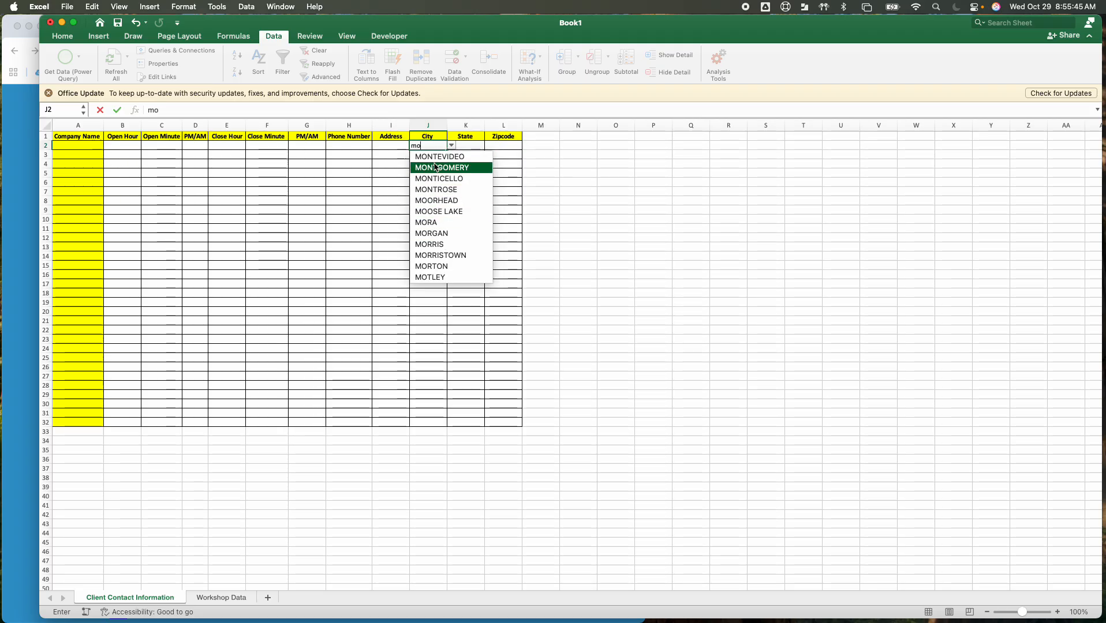
{"action": "key", "text": "BackSpace"}
{"action": "key", "text": "BackSpace"}
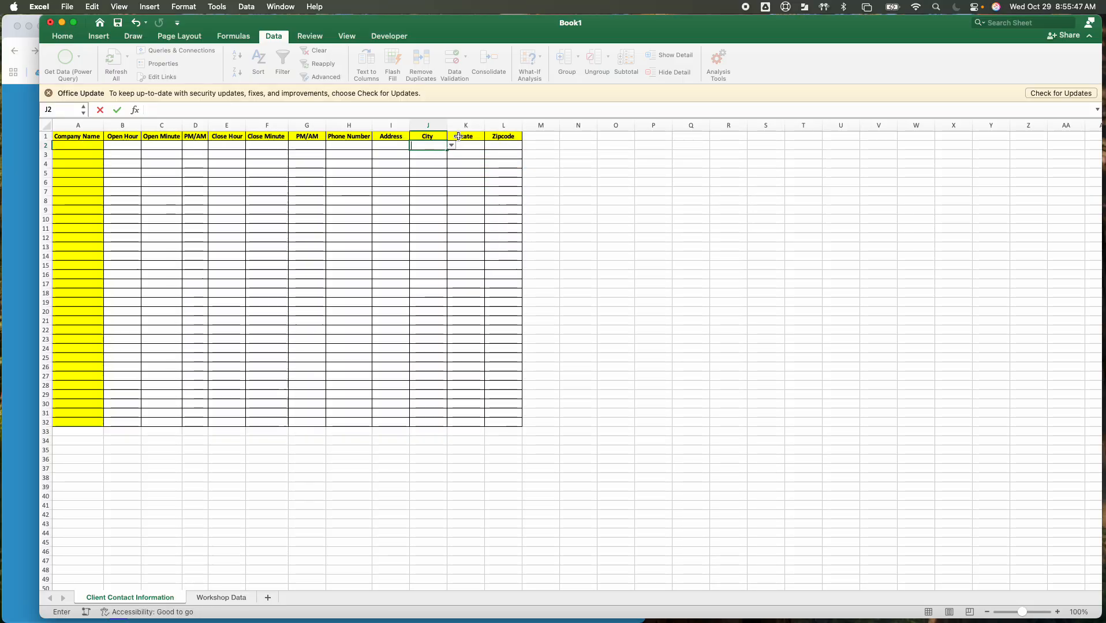
Add list data validation to the State column, using ='Workshop Data'!$F$2:$F$3 as its source, and check the drop-down in K2
{"action": "left_click", "coordinate": [459, 126]}
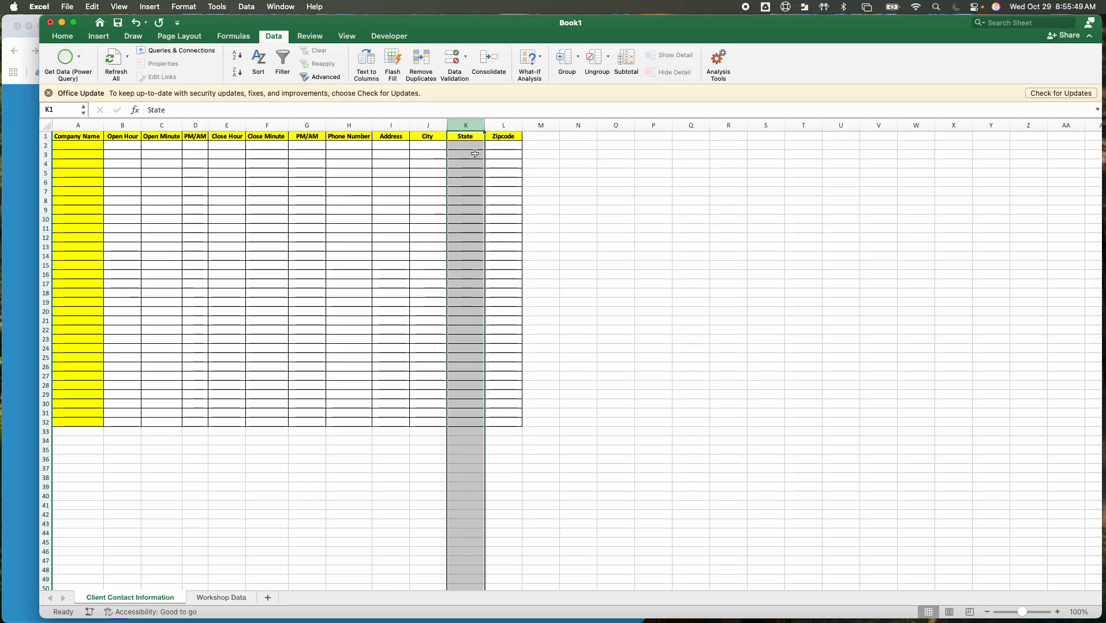
{"action": "left_click", "coordinate": [246, 5]}
{"action": "left_click", "coordinate": [266, 94]}
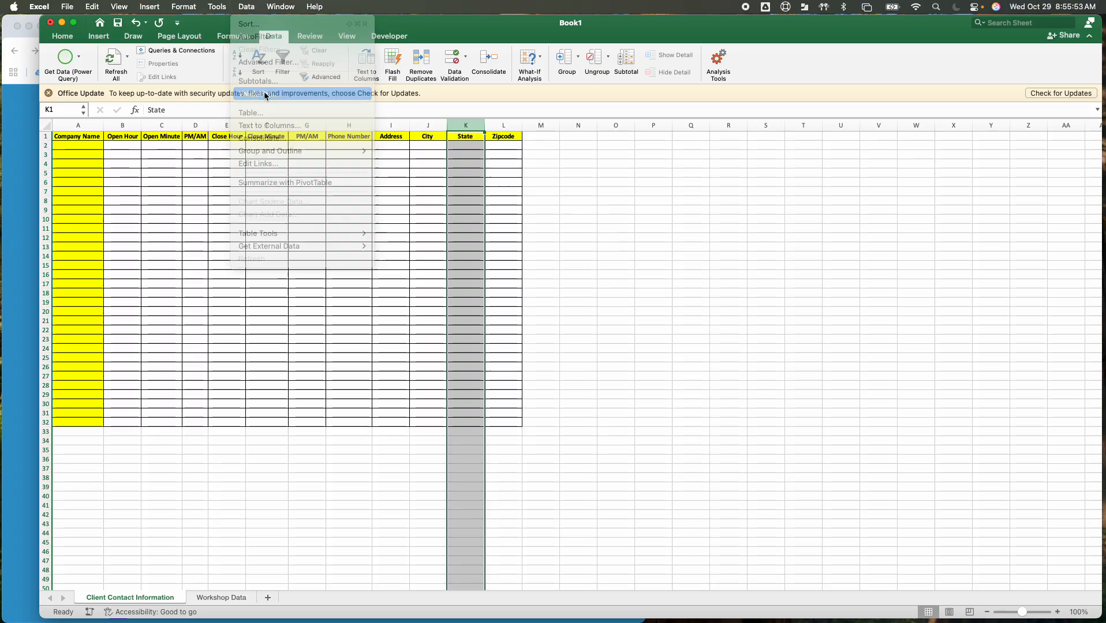
{"action": "left_click", "coordinate": [475, 187]}
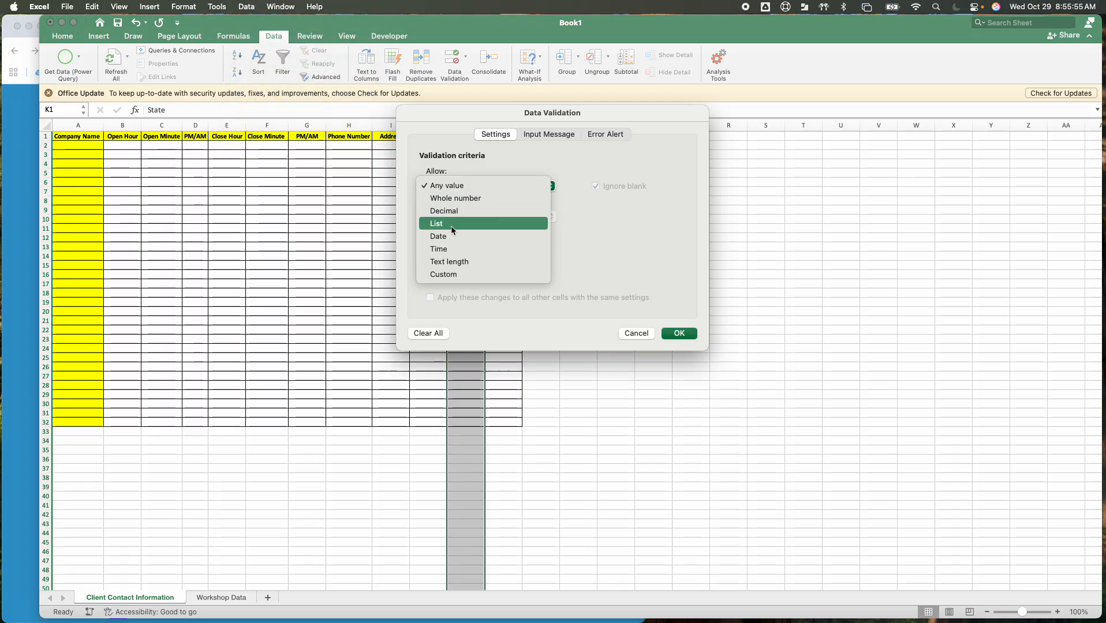
{"action": "left_click", "coordinate": [452, 224]}
{"action": "left_click", "coordinate": [672, 247]}
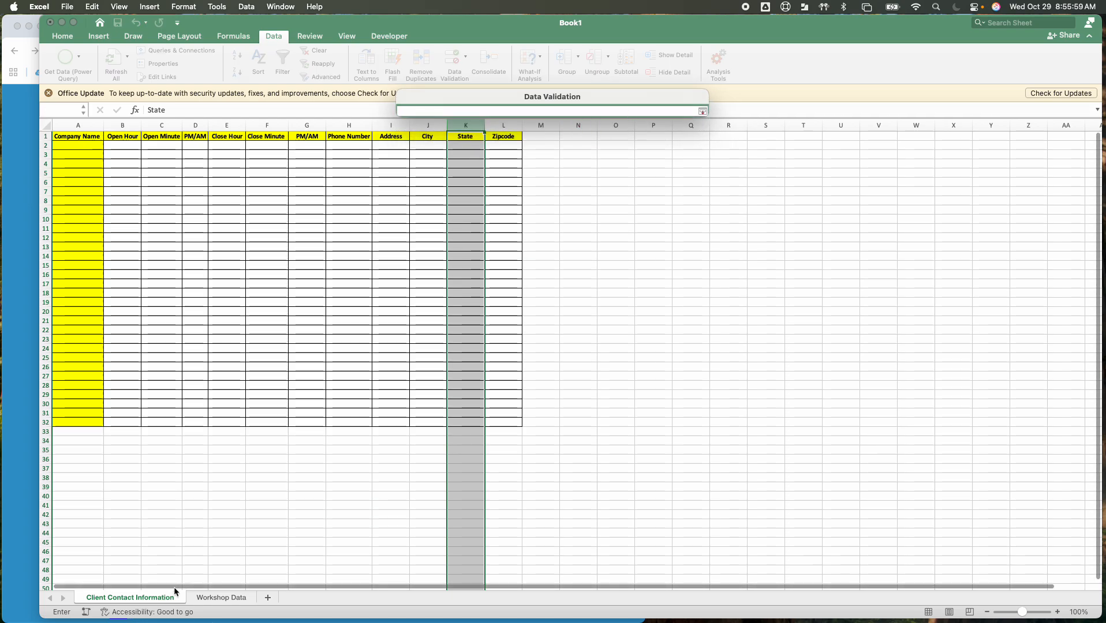
{"action": "left_click", "coordinate": [221, 598]}
{"action": "scroll", "coordinate": [245, 289], "scroll_direction": "up", "scroll_amount": 5}
{"action": "scroll", "coordinate": [245, 288], "scroll_direction": "up", "scroll_amount": 20}
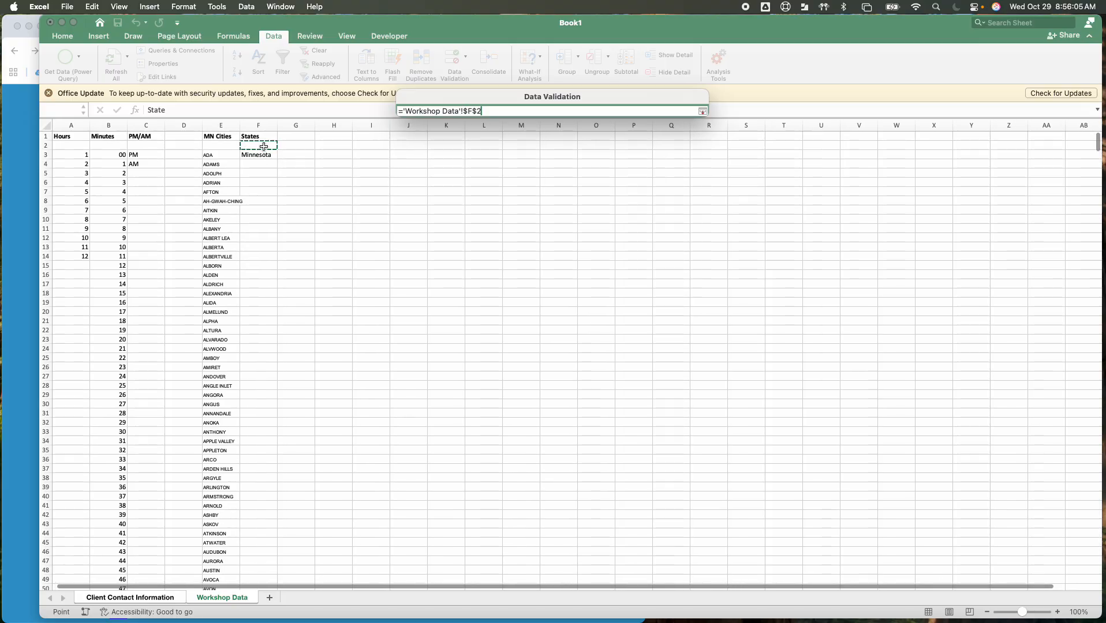
{"action": "left_click_drag", "start_coordinate": [264, 147], "coordinate": [264, 154]}
{"action": "left_click", "coordinate": [703, 113]}
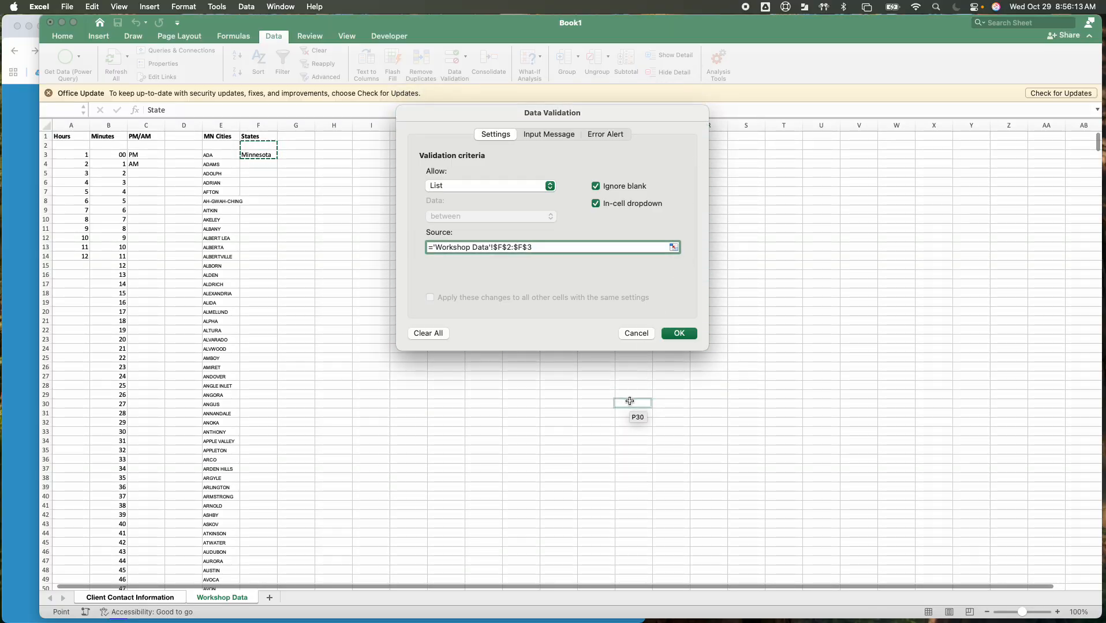
{"action": "left_click", "coordinate": [677, 334]}
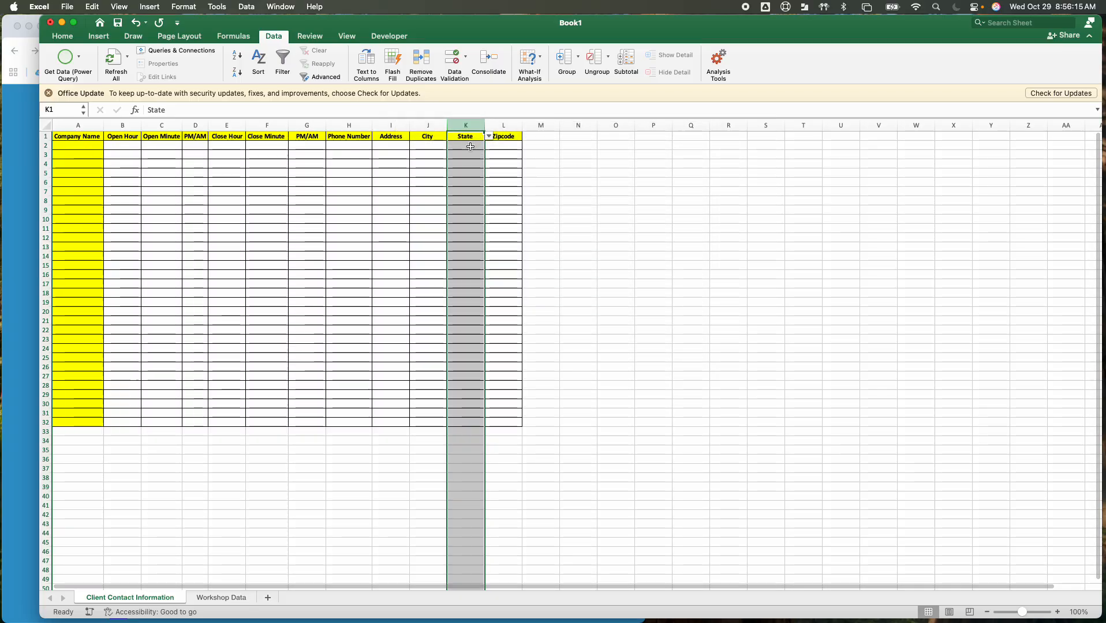
{"action": "left_click", "coordinate": [489, 146]}
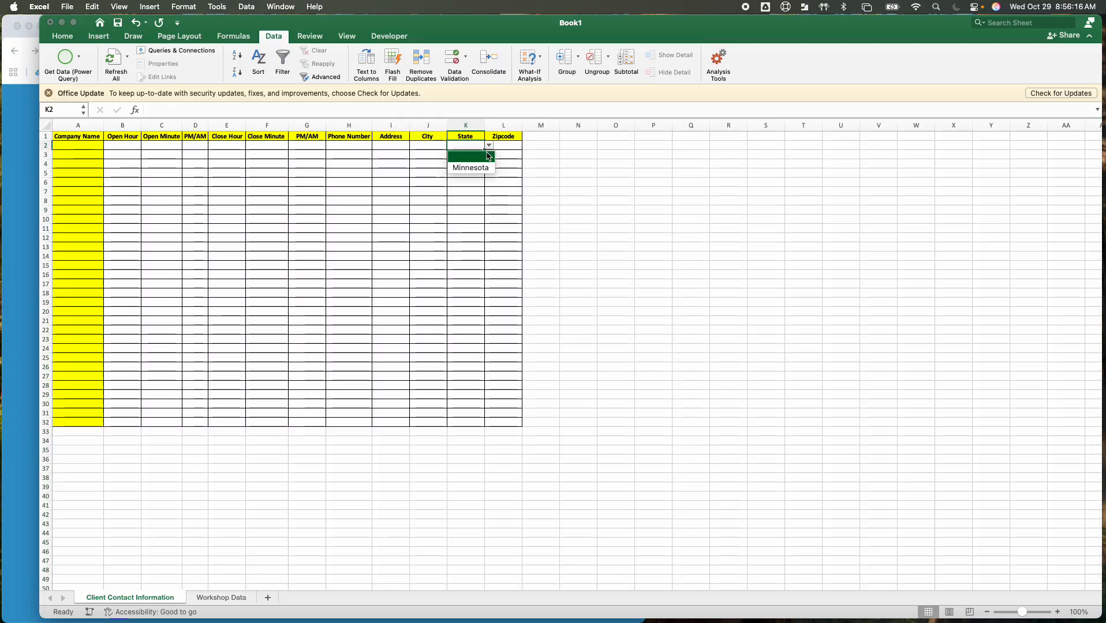
{"action": "left_click", "coordinate": [400, 225]}
Review the Client Contact Information columns one by one, from Open Hour through City
{"action": "left_click", "coordinate": [123, 125]}
{"action": "left_click", "coordinate": [161, 125]}
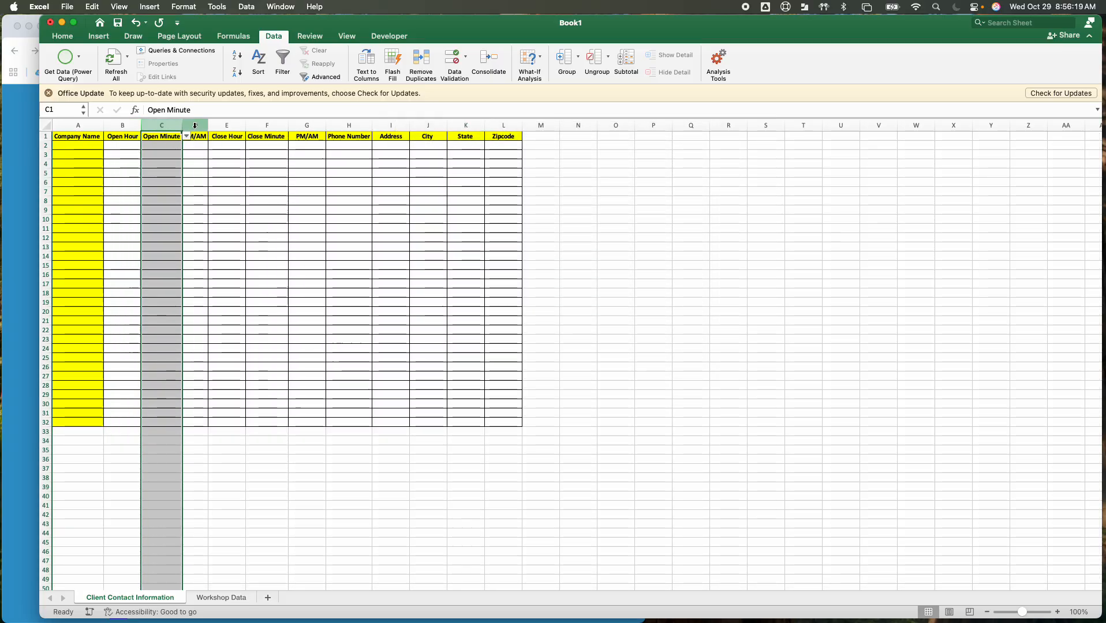
{"action": "left_click", "coordinate": [195, 125]}
{"action": "left_click", "coordinate": [227, 125]}
{"action": "left_click", "coordinate": [267, 125]}
{"action": "left_click", "coordinate": [312, 125]}
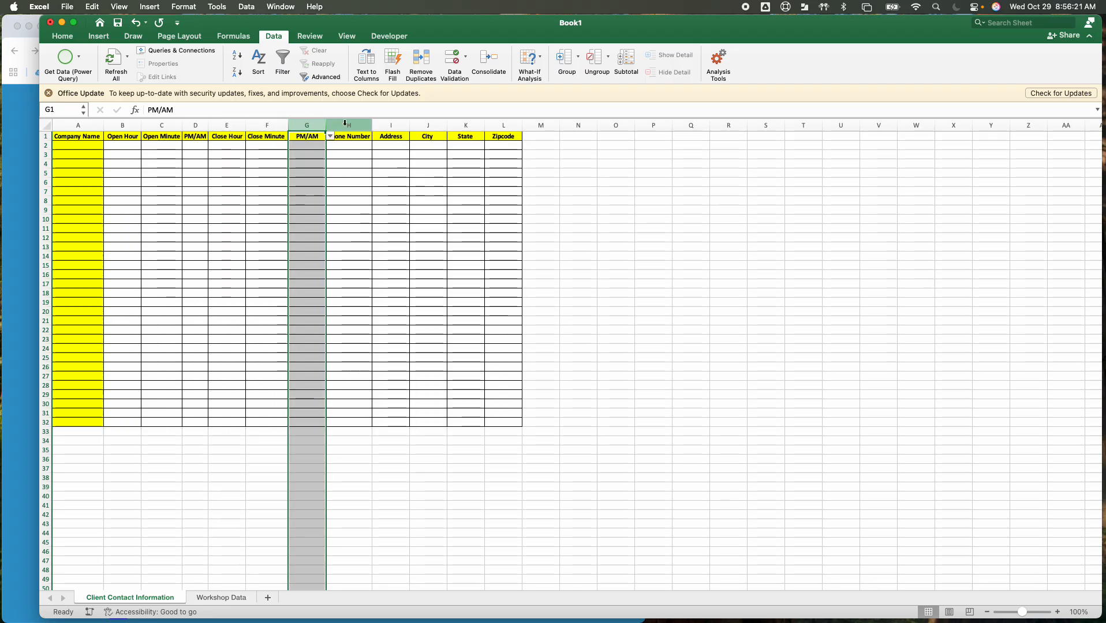
{"action": "left_click", "coordinate": [349, 126]}
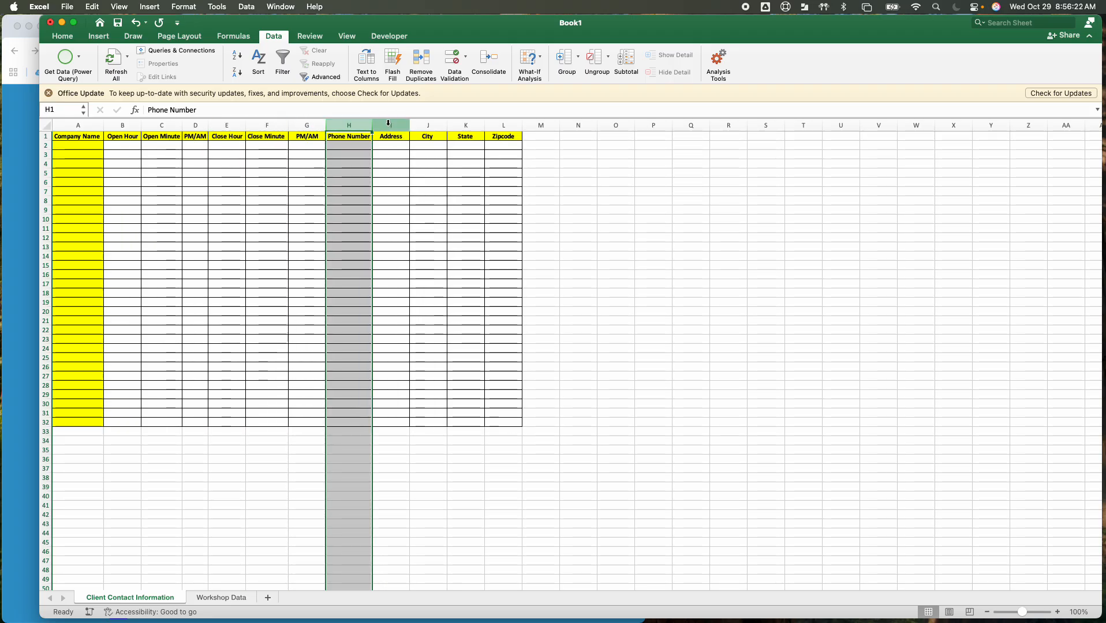
{"action": "left_click", "coordinate": [389, 126]}
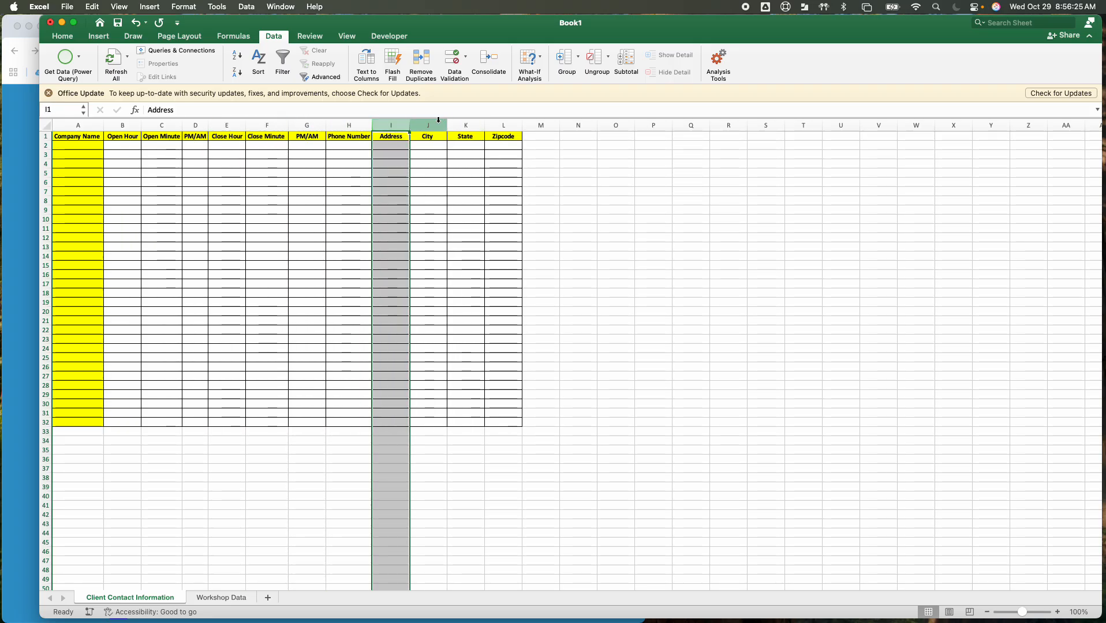
{"action": "left_click", "coordinate": [427, 125]}
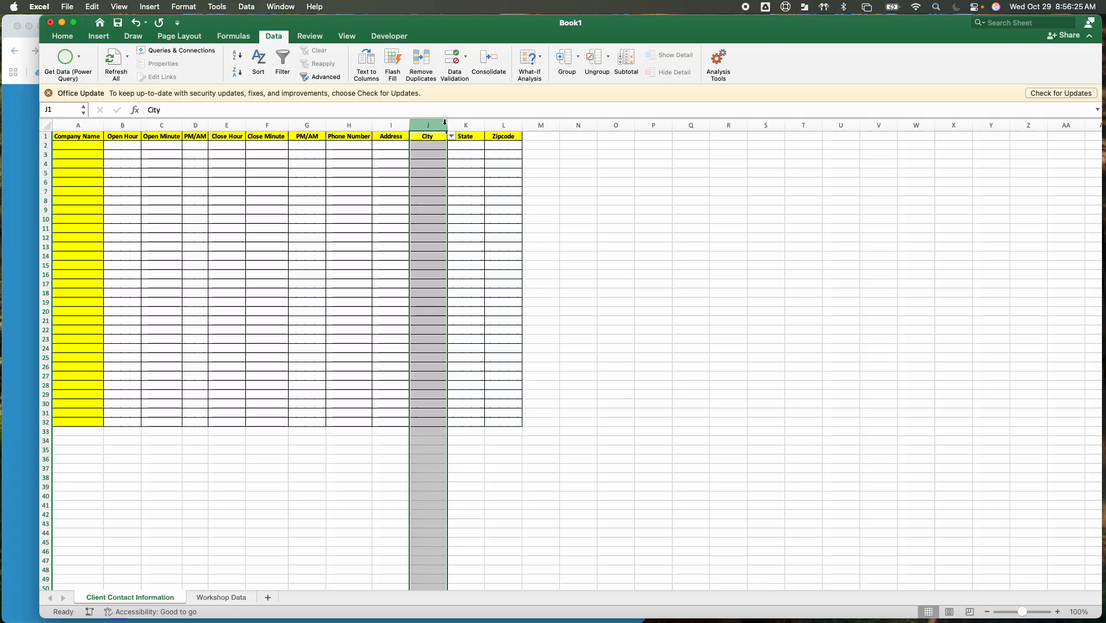
Examine the MN Cities and States source lists on the Workshop Data sheet
{"action": "left_click", "coordinate": [231, 599]}
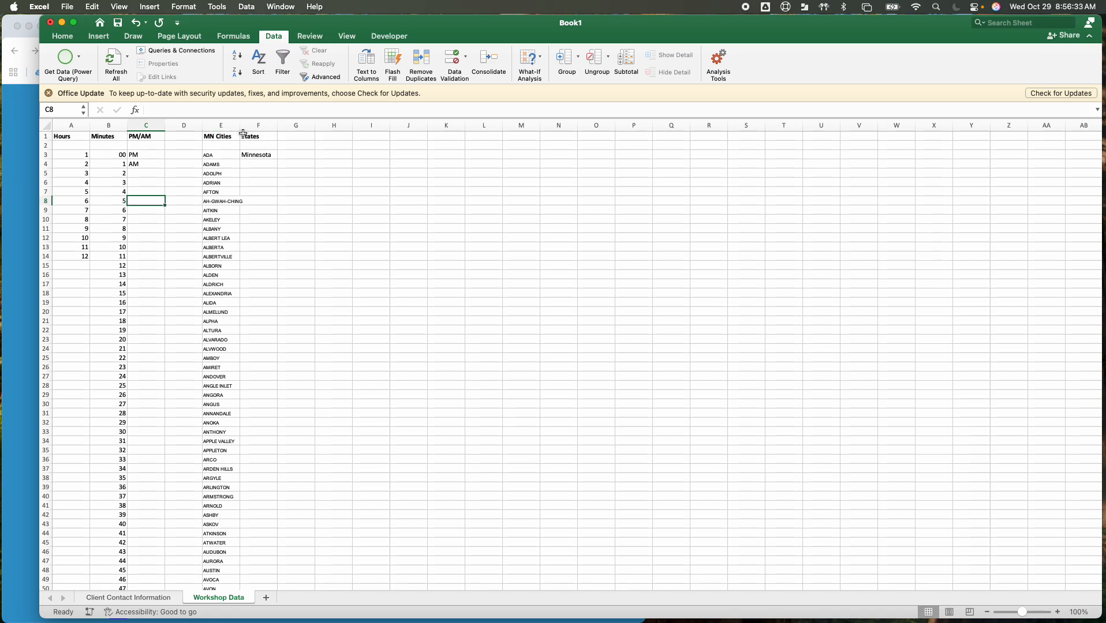
{"action": "left_click", "coordinate": [221, 124]}
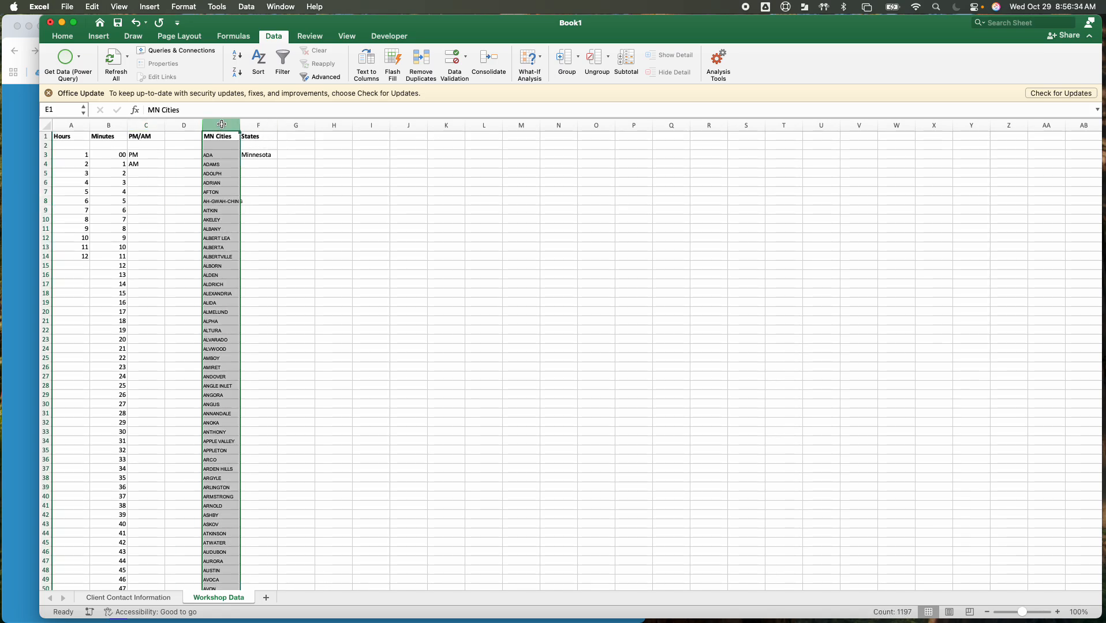
{"action": "left_click", "coordinate": [260, 124]}
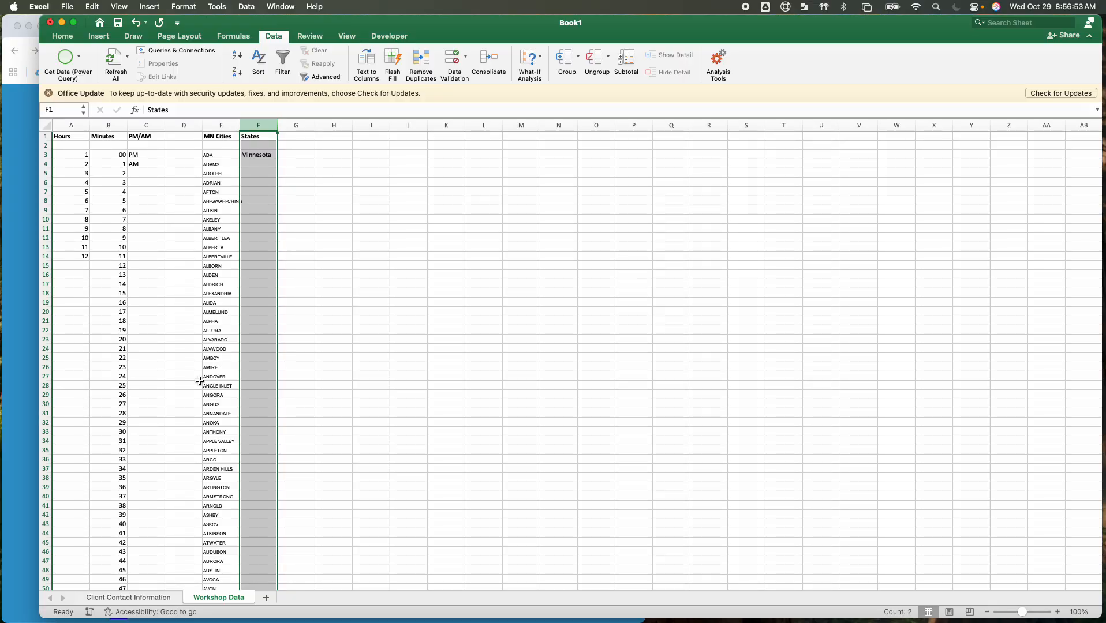
{"action": "scroll", "coordinate": [189, 510], "scroll_direction": "down", "scroll_amount": 5}
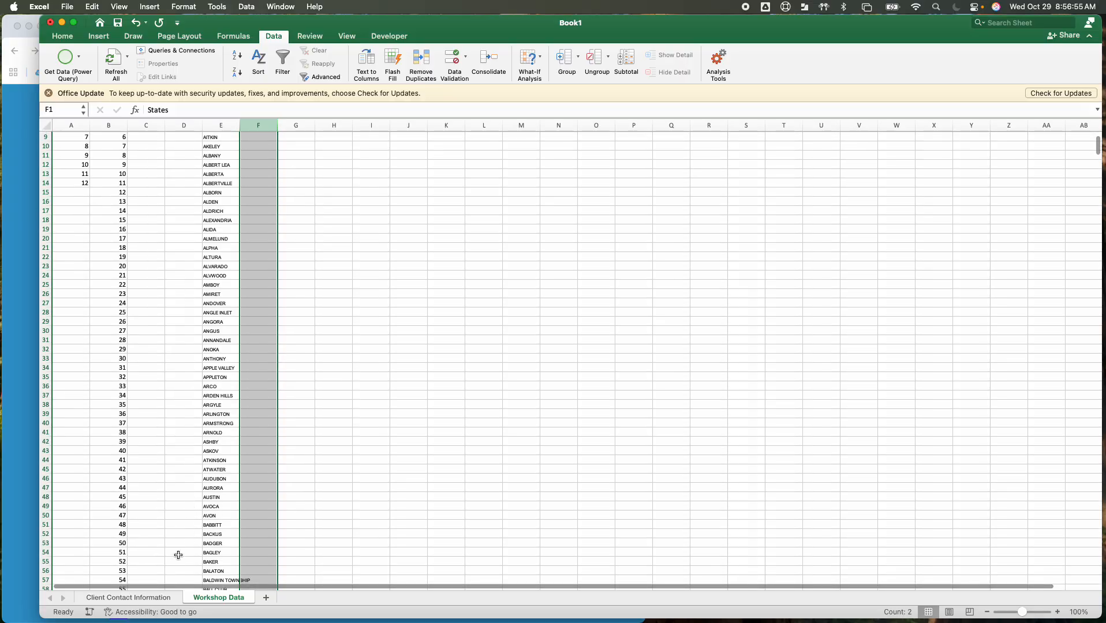
Check the row 2 drop-downs for Open Hour, opening PM/AM, Close Hour and Close Minute on the Client Contact Information sheet
{"action": "left_click", "coordinate": [132, 600]}
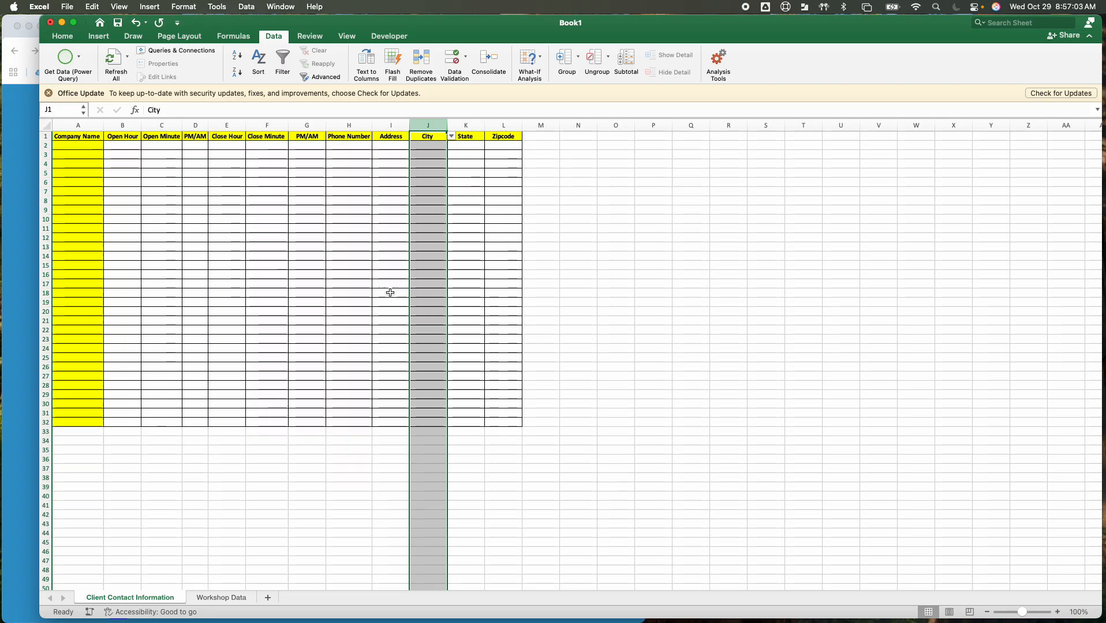
{"action": "left_click", "coordinate": [119, 145]}
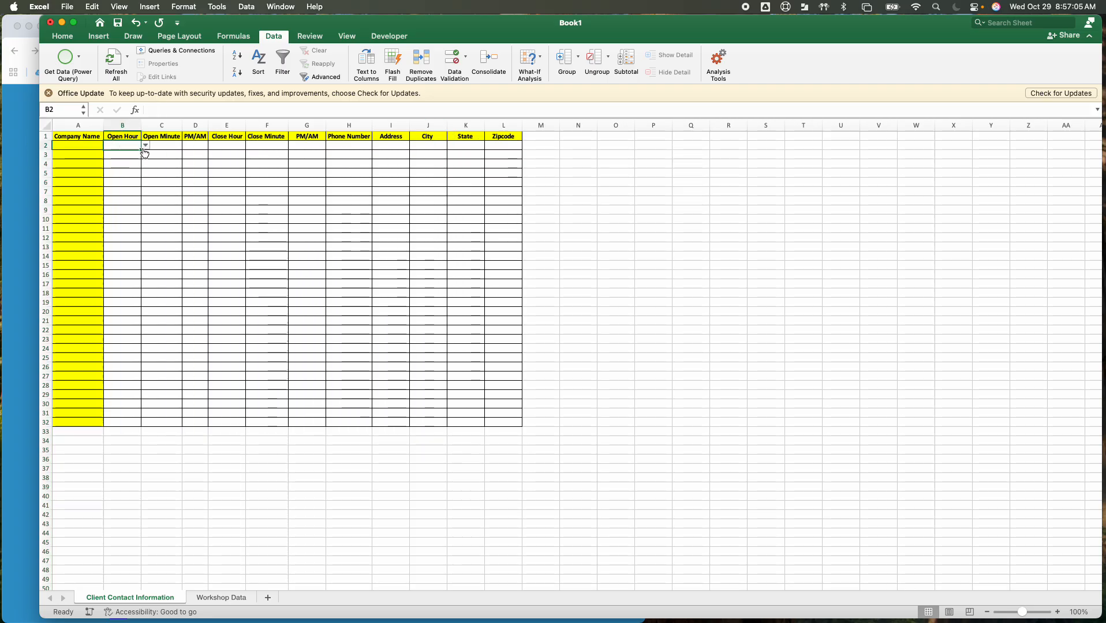
{"action": "left_click", "coordinate": [145, 148]}
{"action": "left_click", "coordinate": [202, 149]}
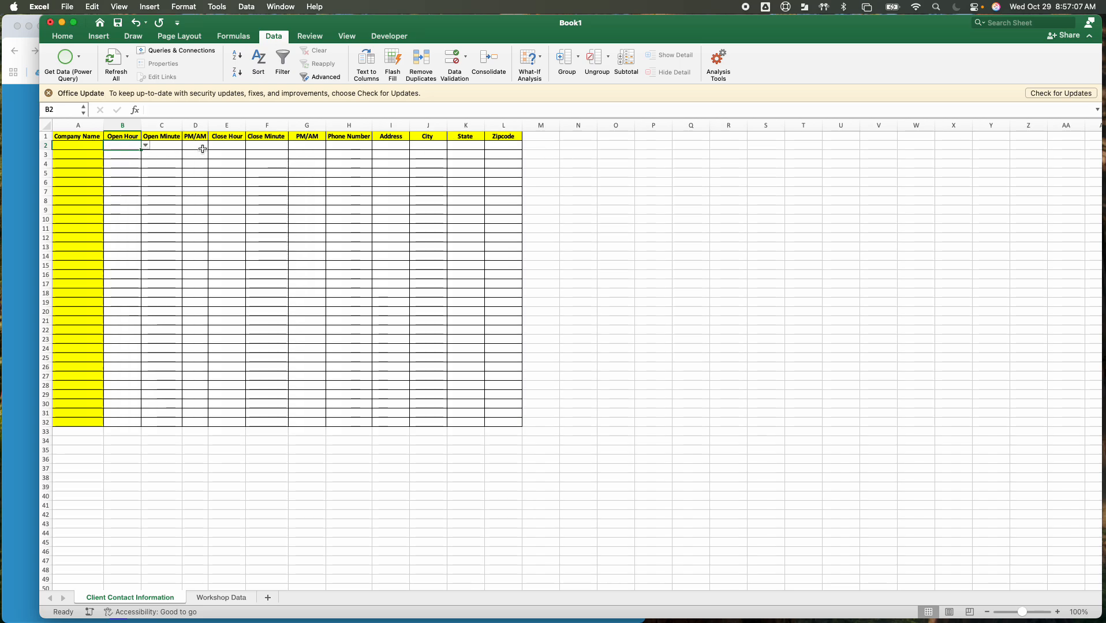
{"action": "left_click", "coordinate": [202, 149]}
{"action": "left_click", "coordinate": [213, 146]}
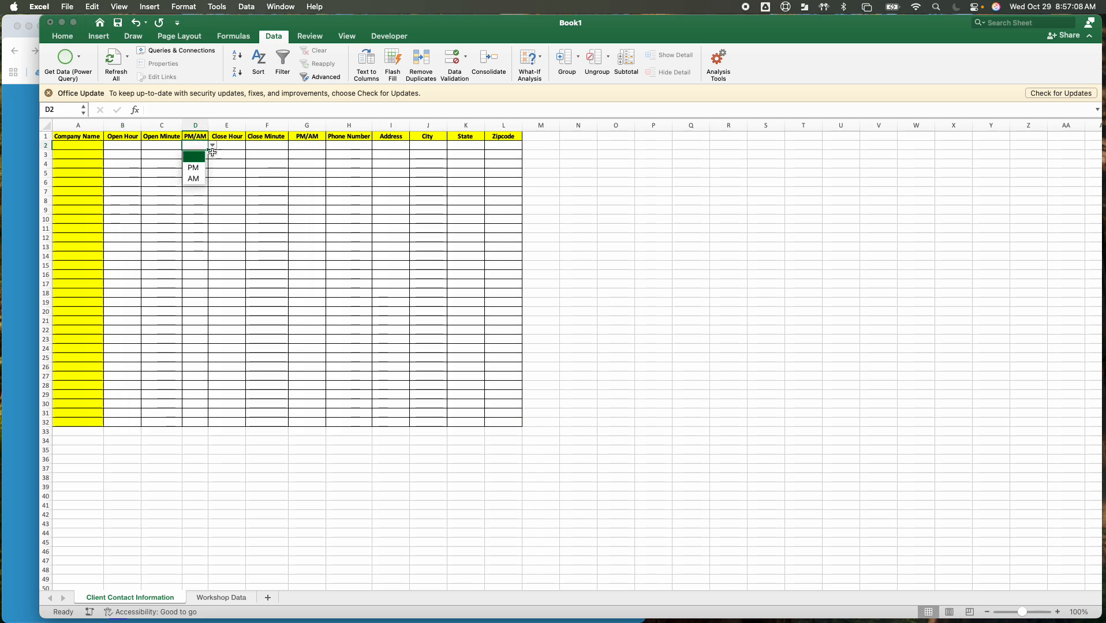
{"action": "left_click", "coordinate": [240, 146]}
{"action": "left_click", "coordinate": [242, 145]}
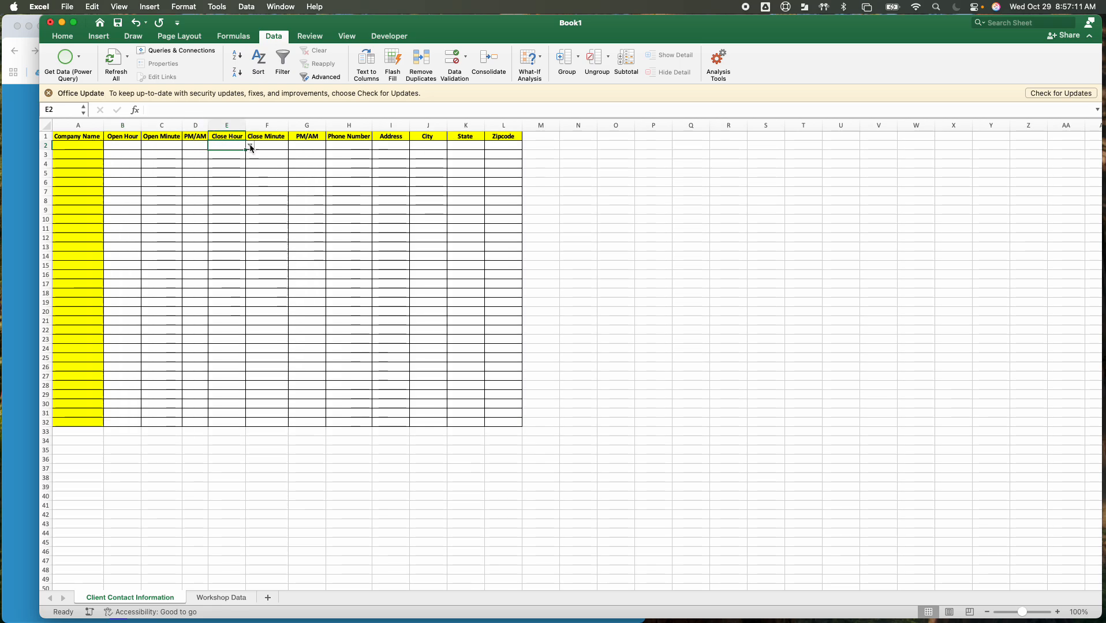
{"action": "left_click", "coordinate": [250, 148]}
{"action": "left_click", "coordinate": [265, 144]}
{"action": "left_click", "coordinate": [274, 146]}
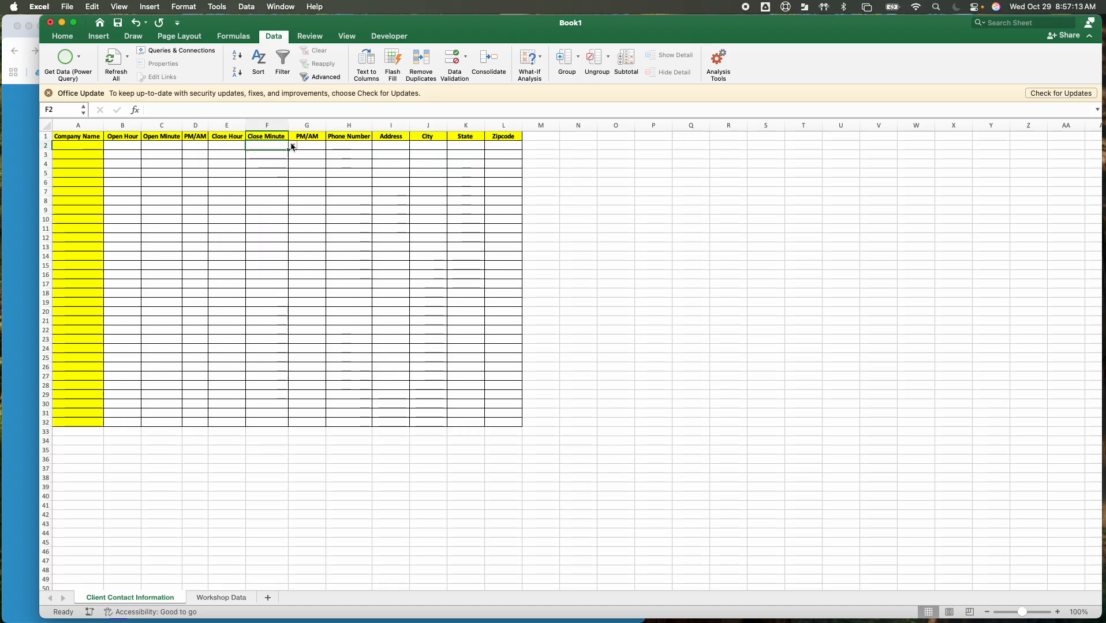
{"action": "left_click", "coordinate": [292, 146]}
{"action": "left_click", "coordinate": [278, 146]}
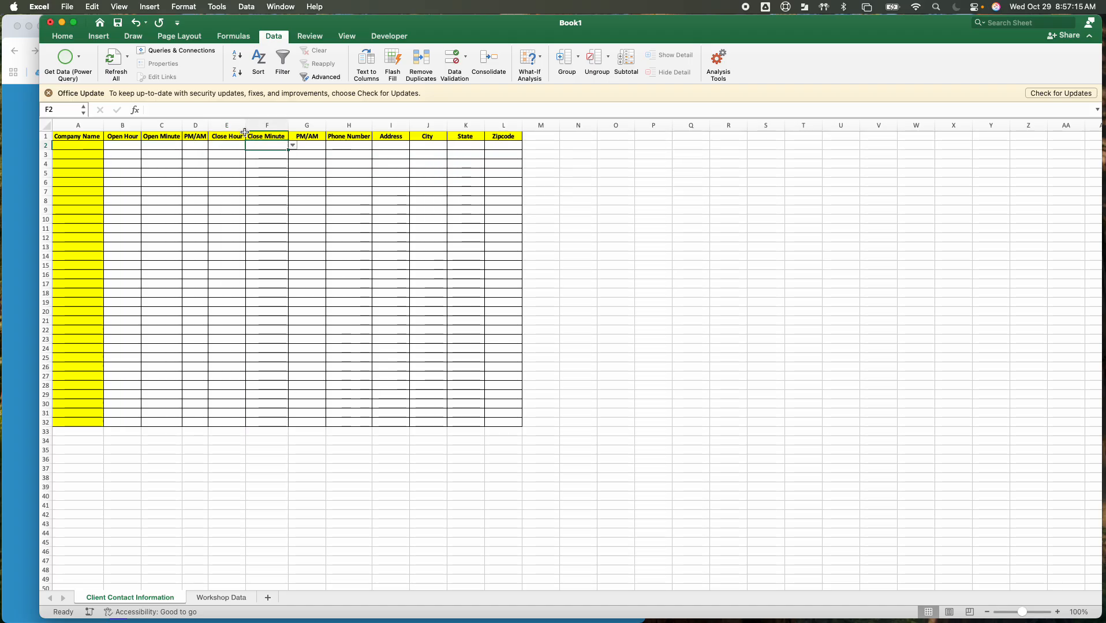
Save the workbook to the Desktop as "Microsoft Excel Module 17 - Dropdown Menues and Data Tables"
{"action": "left_click", "coordinate": [118, 24]}
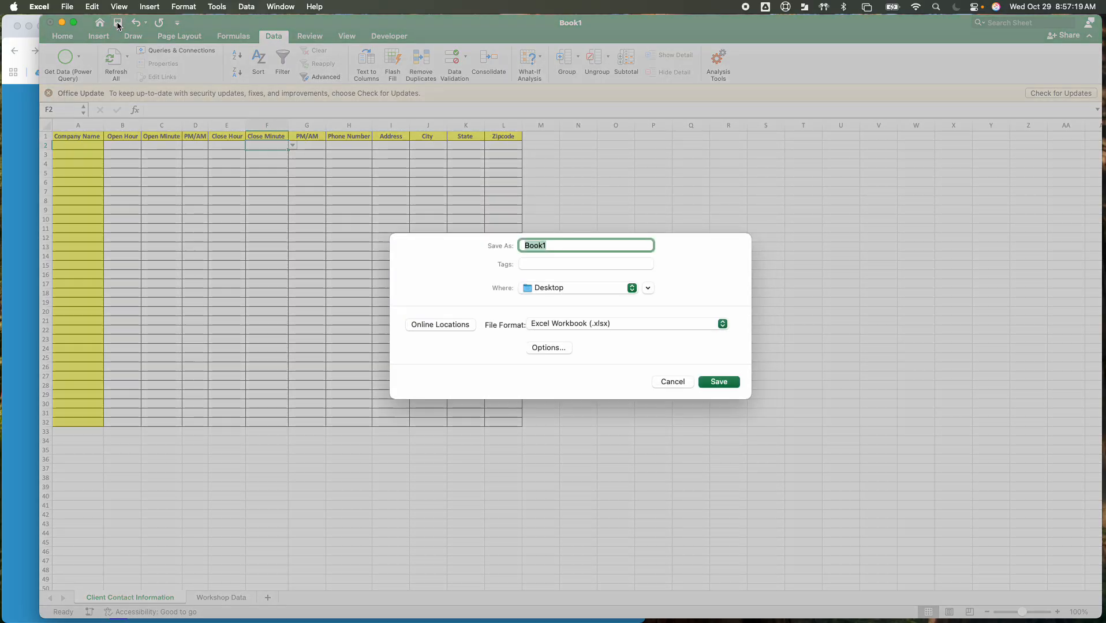
{"action": "type", "text": "MOdule 1"}
{"action": "key", "text": "BackSpace"}
{"action": "key", "text": "BackSpace"}
{"action": "key", "text": "BackSpace"}
{"action": "key", "text": "BackSpace"}
{"action": "key", "text": "BackSpace"}
{"action": "key", "text": "BackSpace"}
{"action": "key", "text": "BackSpace"}
{"action": "type", "text": "icrosoft Ex"}
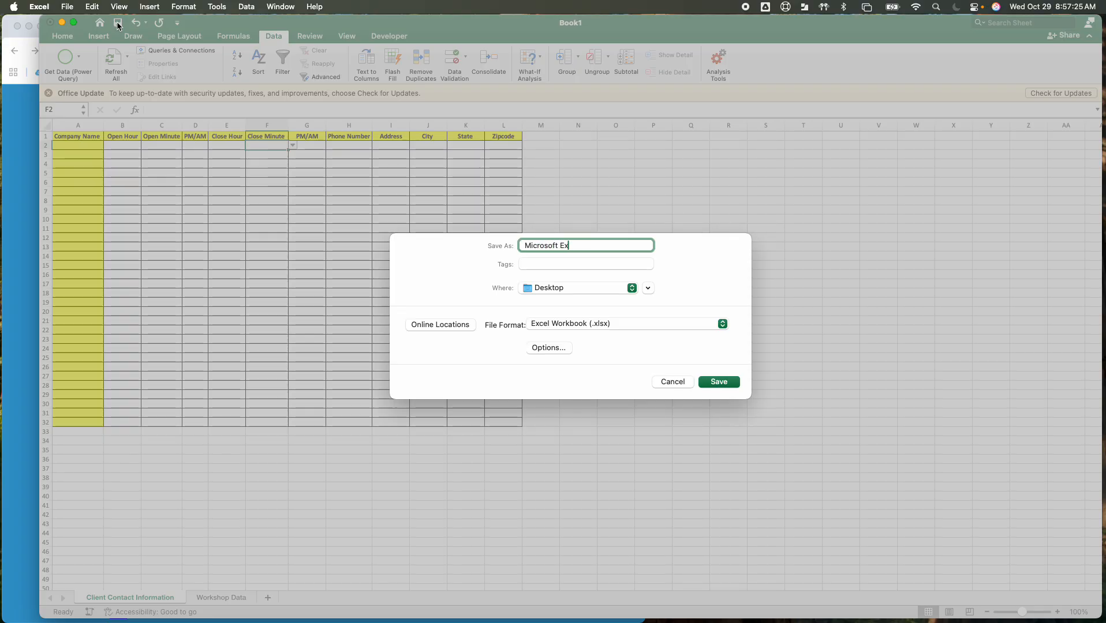
{"action": "type", "text": "cel Module 17 -"}
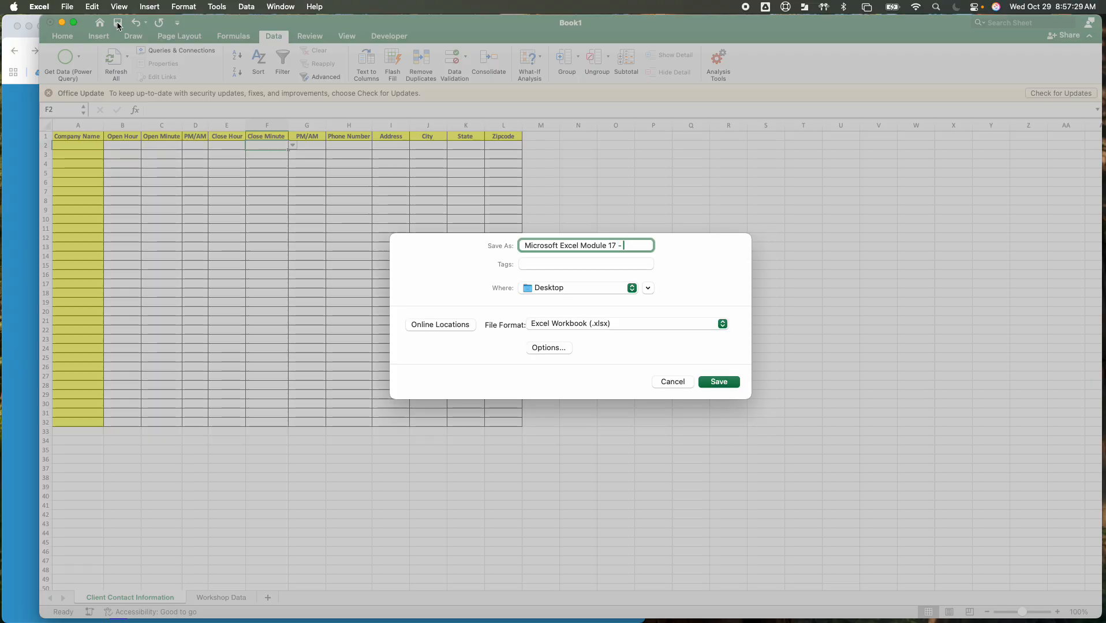
{"action": "type", "text": " Dropdown Menues ^"}
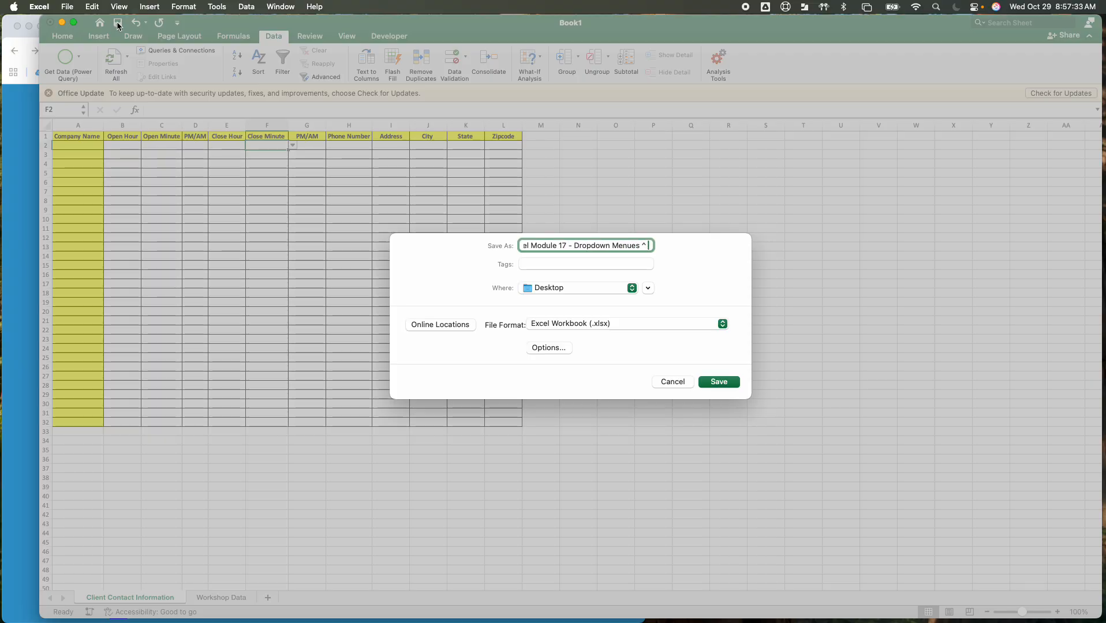
{"action": "key", "text": "BackSpace"}
{"action": "type", "text": "and "}
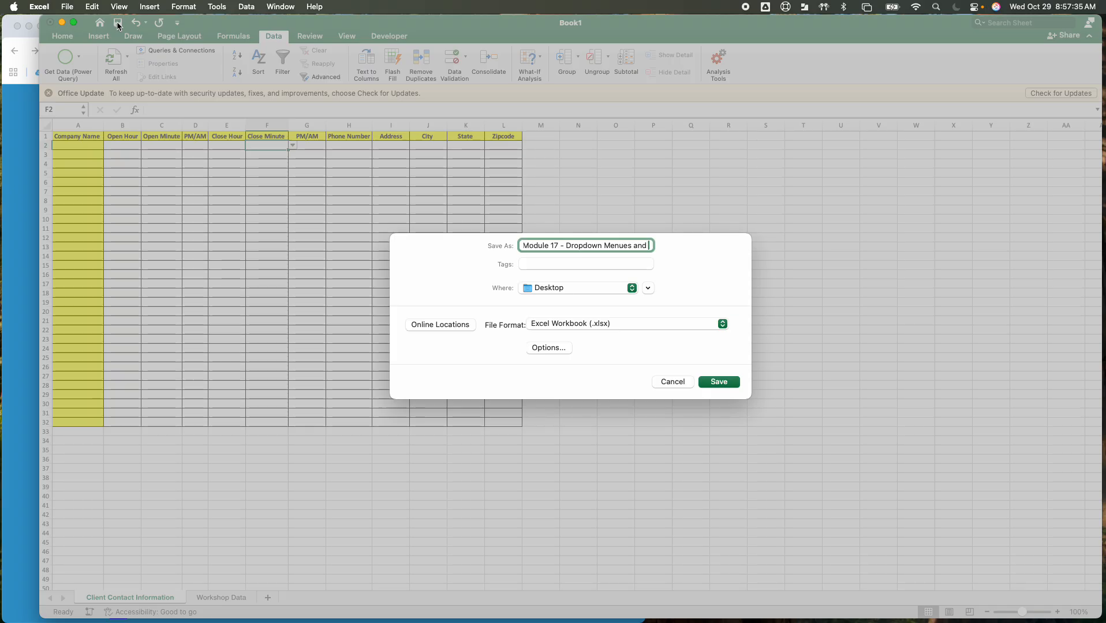
{"action": "type", "text": "Data Tables"}
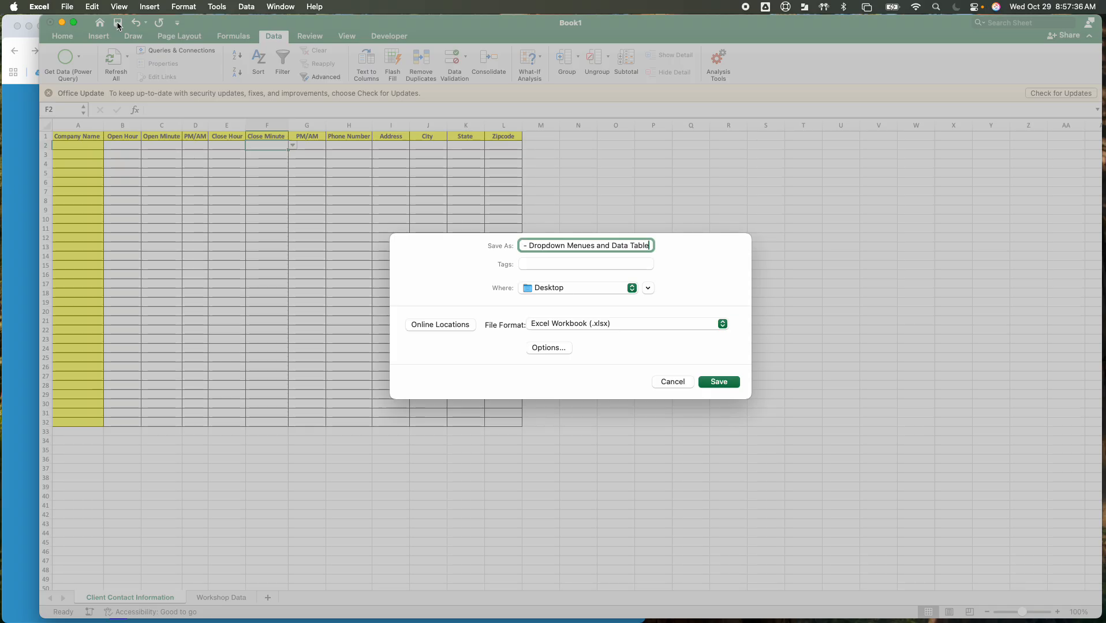